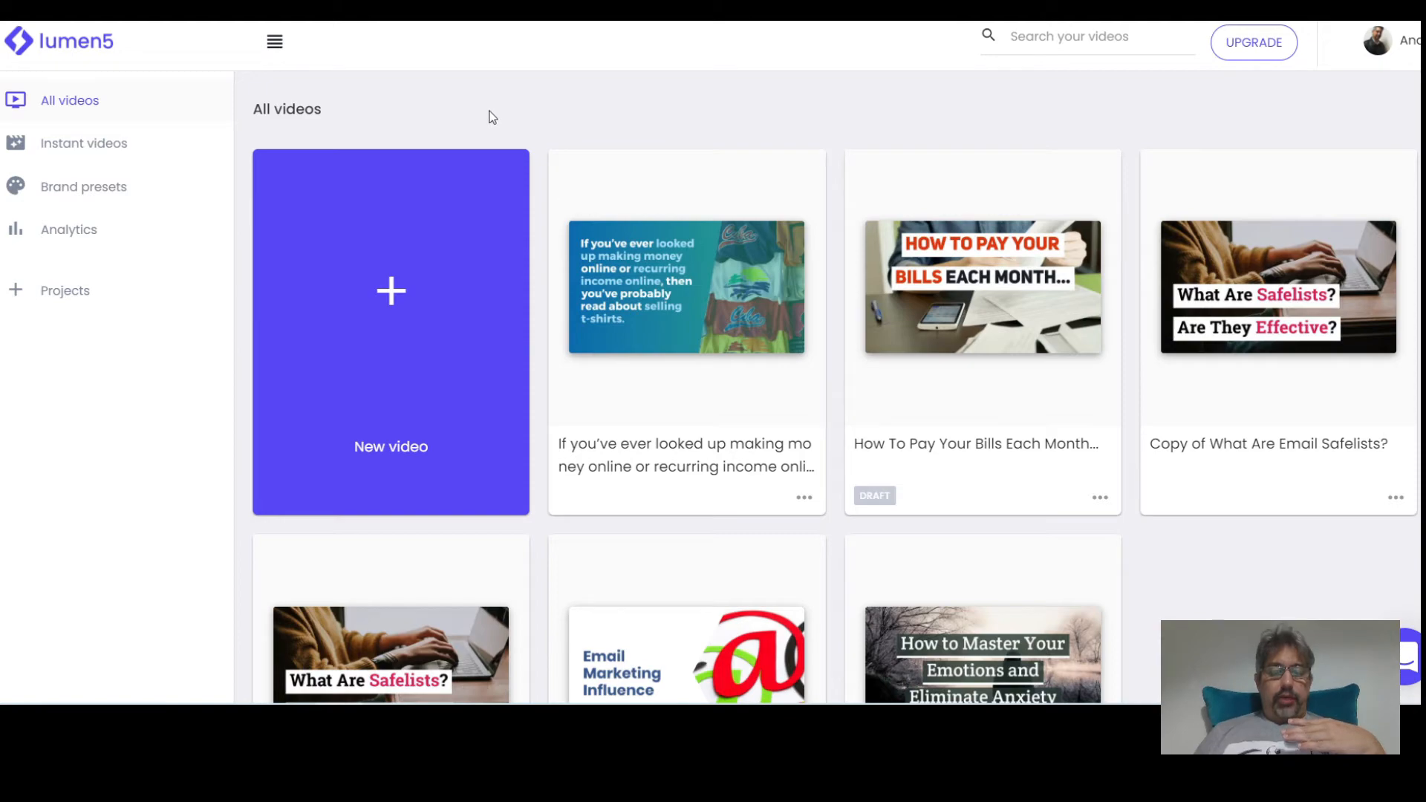
Switch to NoteTab Light and examine the opening paragraph under the Introduction heading
{"action": "left_click", "coordinate": [465, 179]}
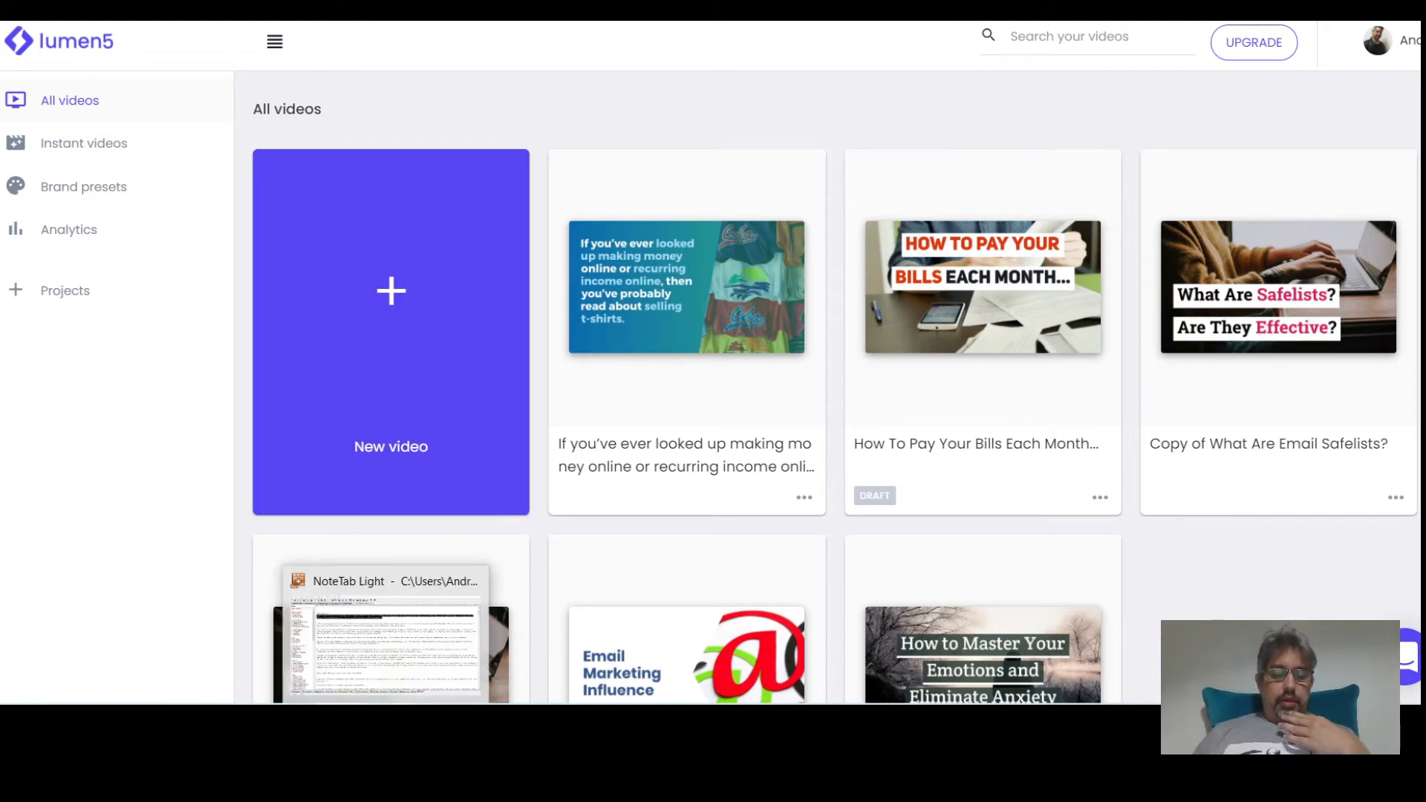
{"action": "left_click", "coordinate": [387, 635]}
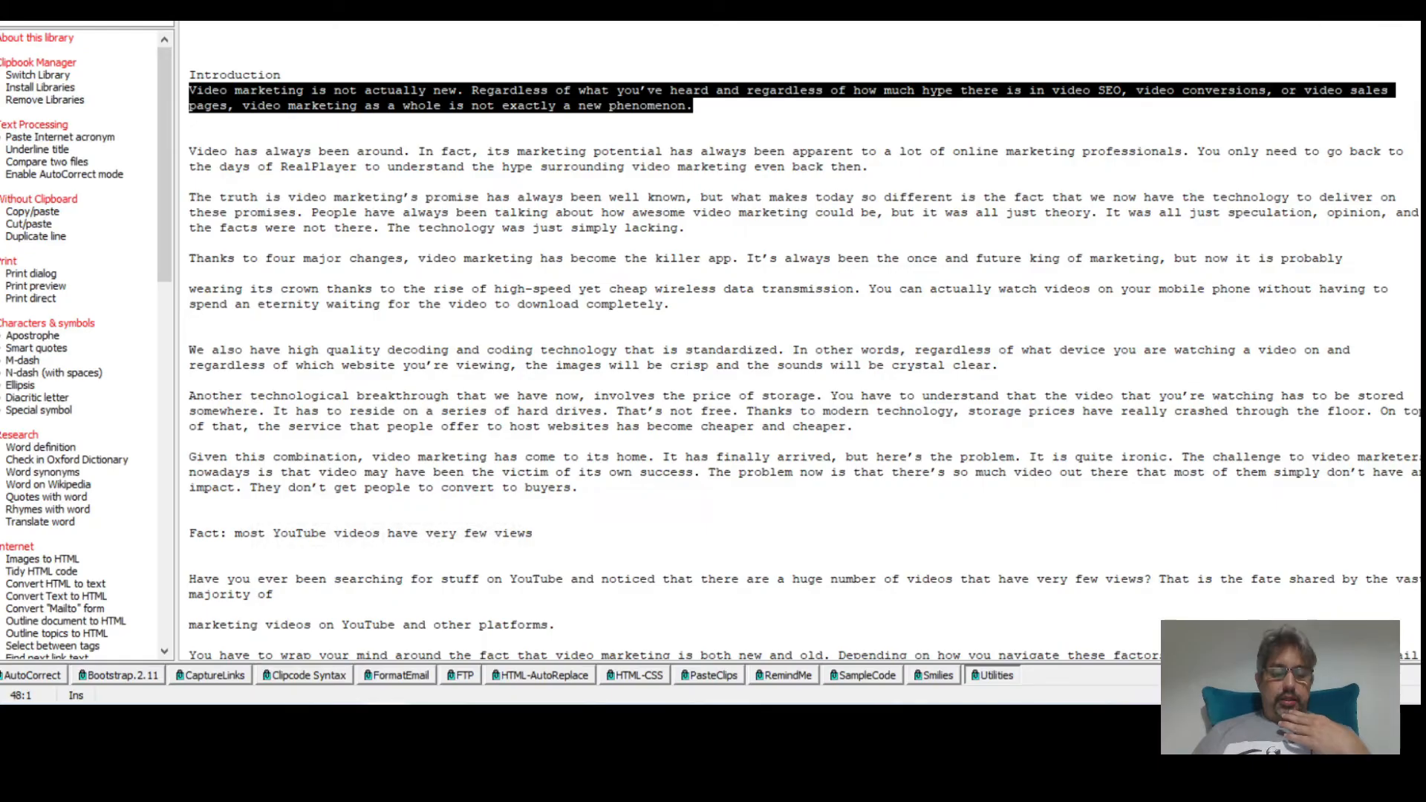
{"action": "left_click", "coordinate": [459, 351]}
{"action": "left_click_drag", "start_coordinate": [190, 90], "coordinate": [699, 106]}
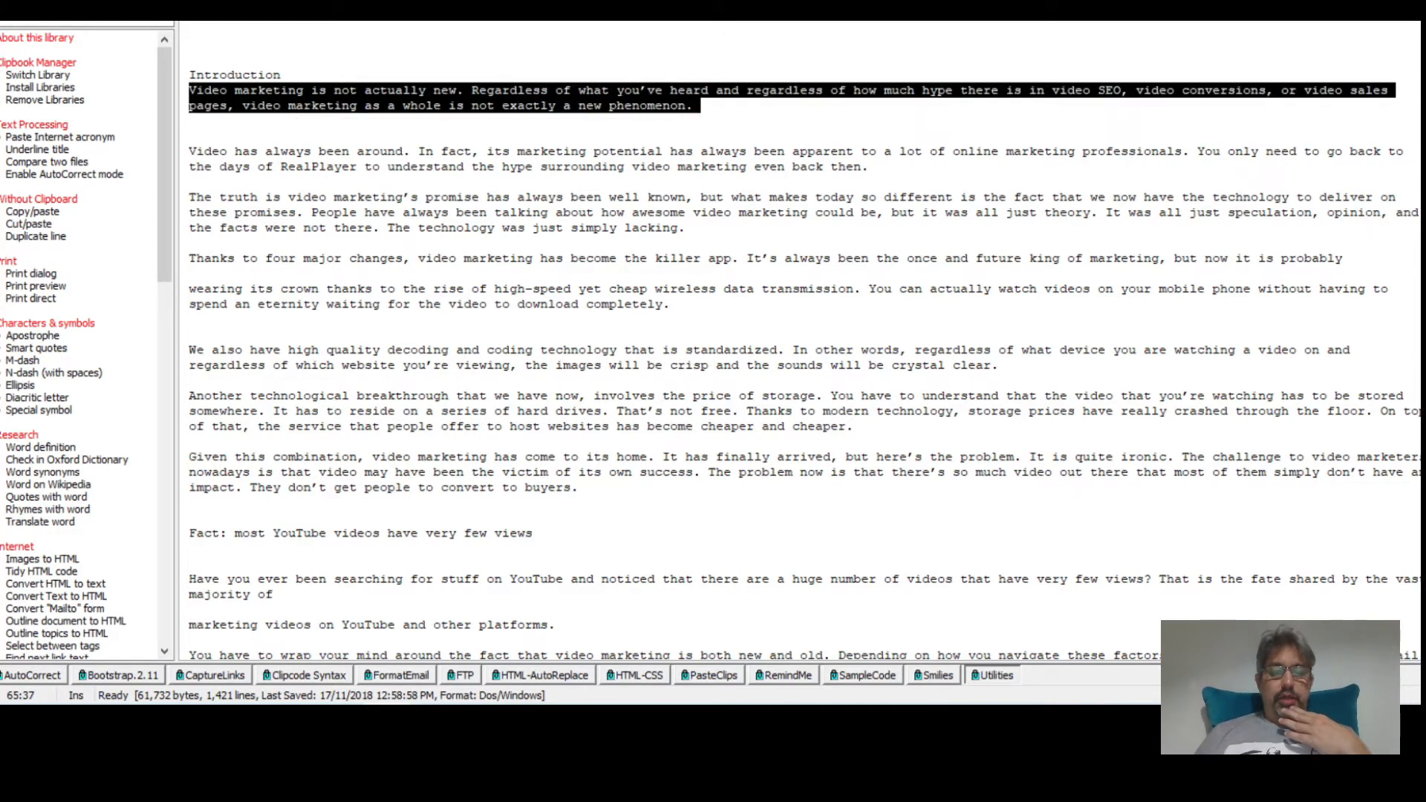
{"action": "left_click", "coordinate": [691, 116]}
{"action": "left_click_drag", "start_coordinate": [190, 90], "coordinate": [705, 113]}
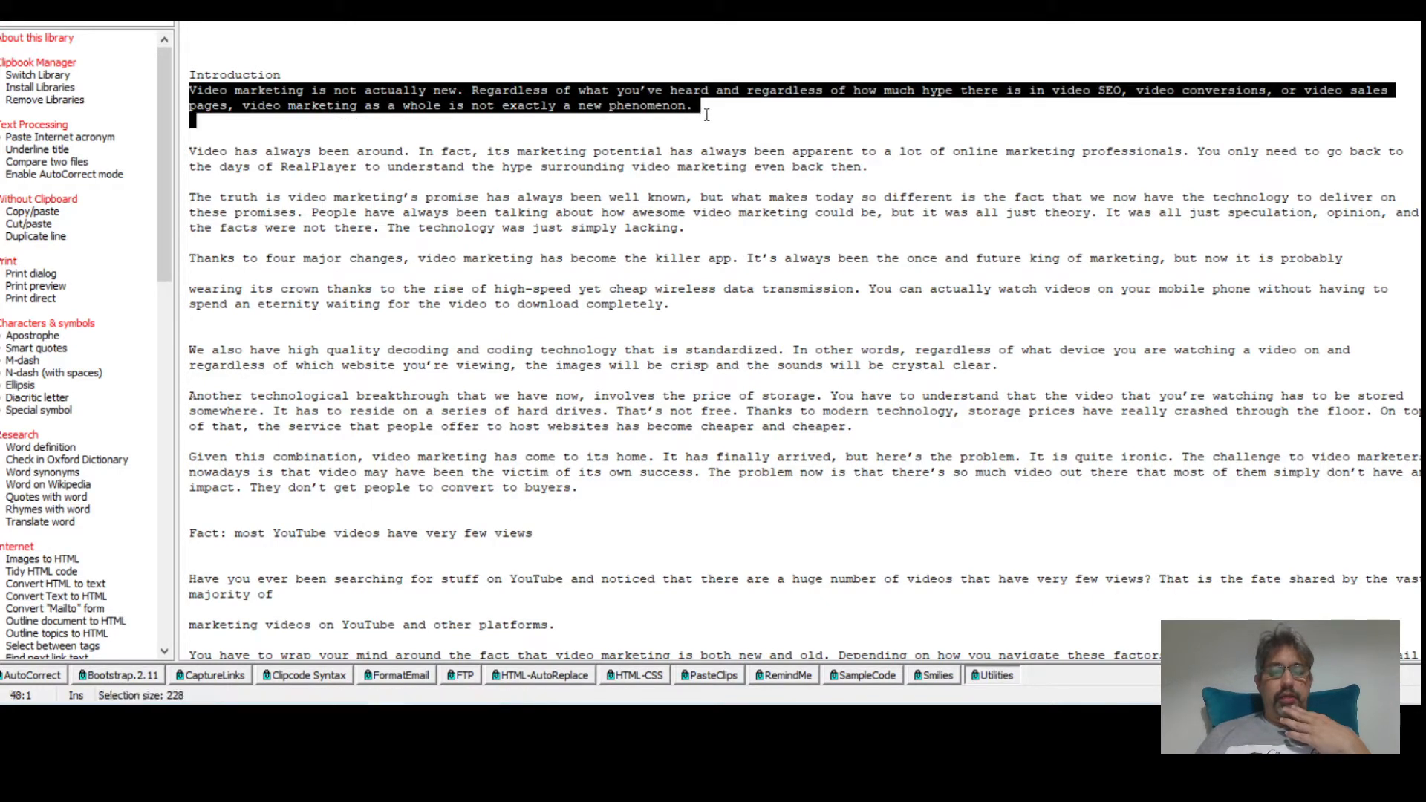
{"action": "left_click", "coordinate": [721, 133]}
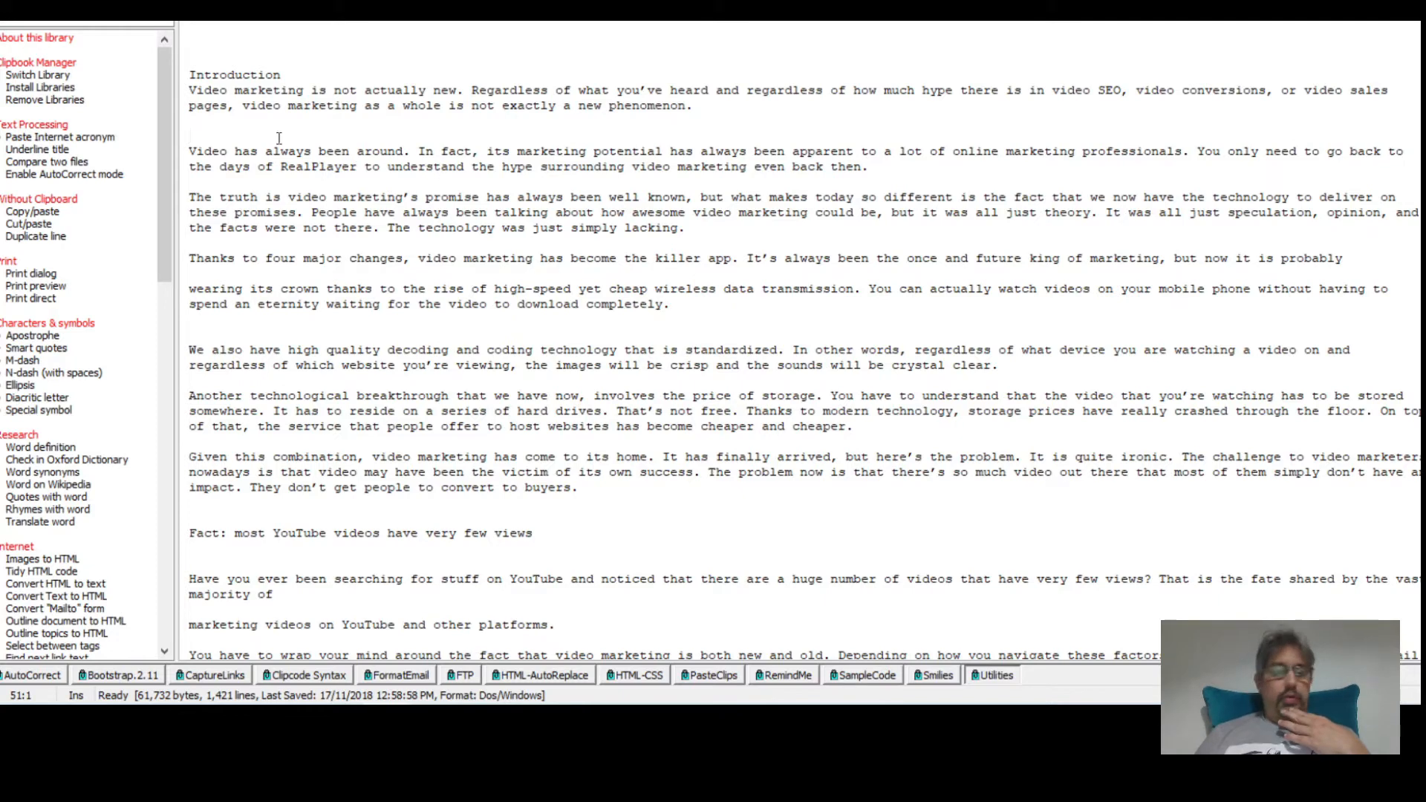
{"action": "left_click", "coordinate": [191, 92]}
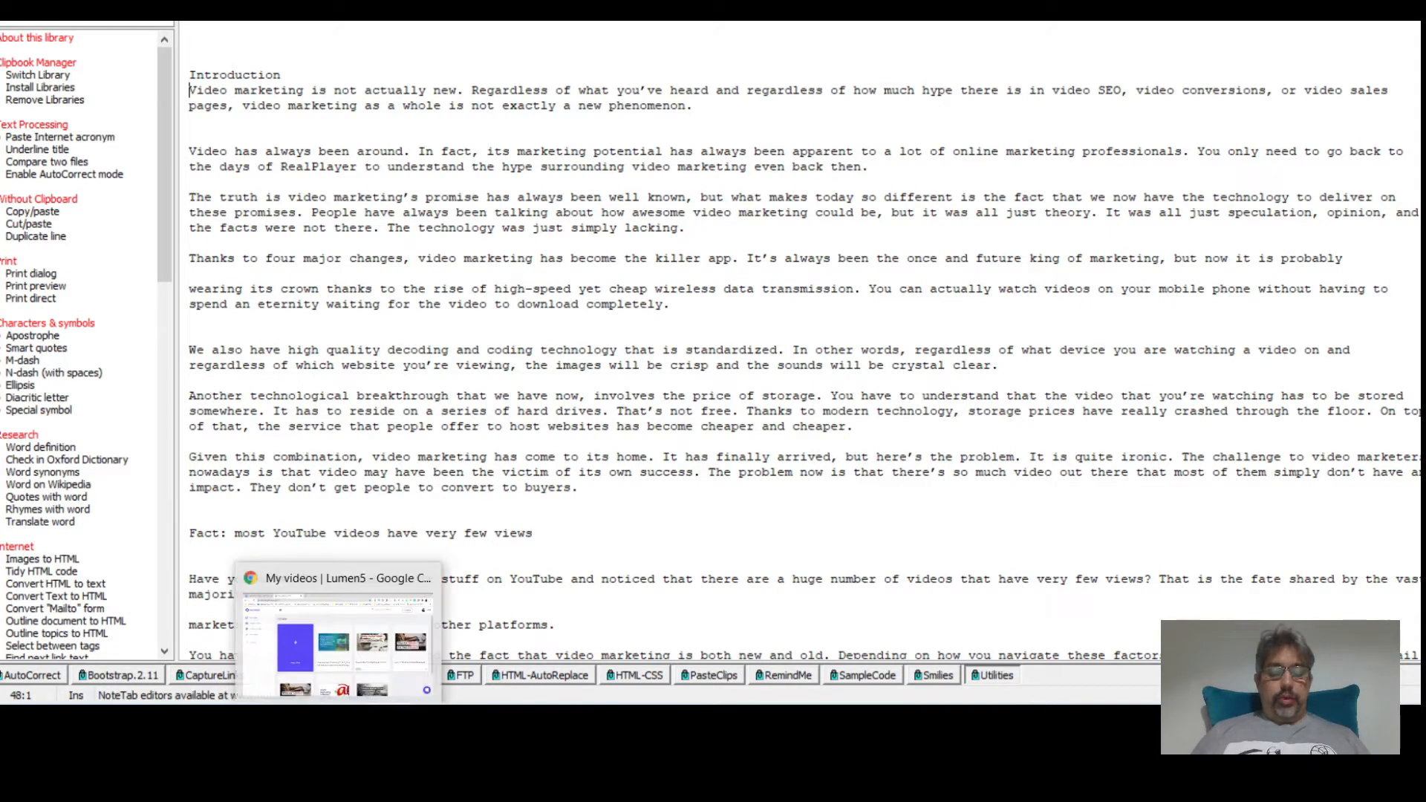
Switch back to Lumen5 and start a new video with the Sleek template from the 2020 templates
{"action": "left_click", "coordinate": [340, 719]}
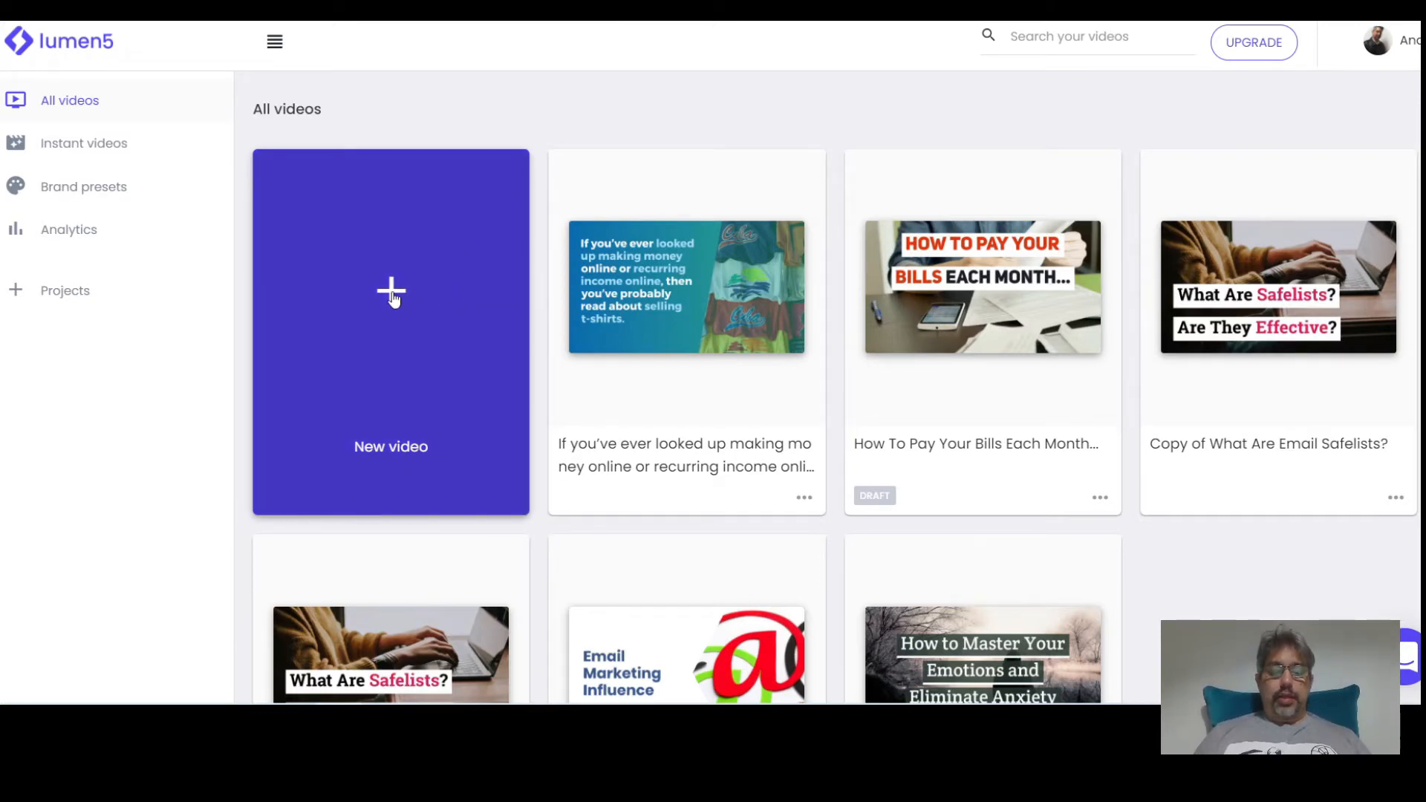
{"action": "left_click", "coordinate": [393, 297]}
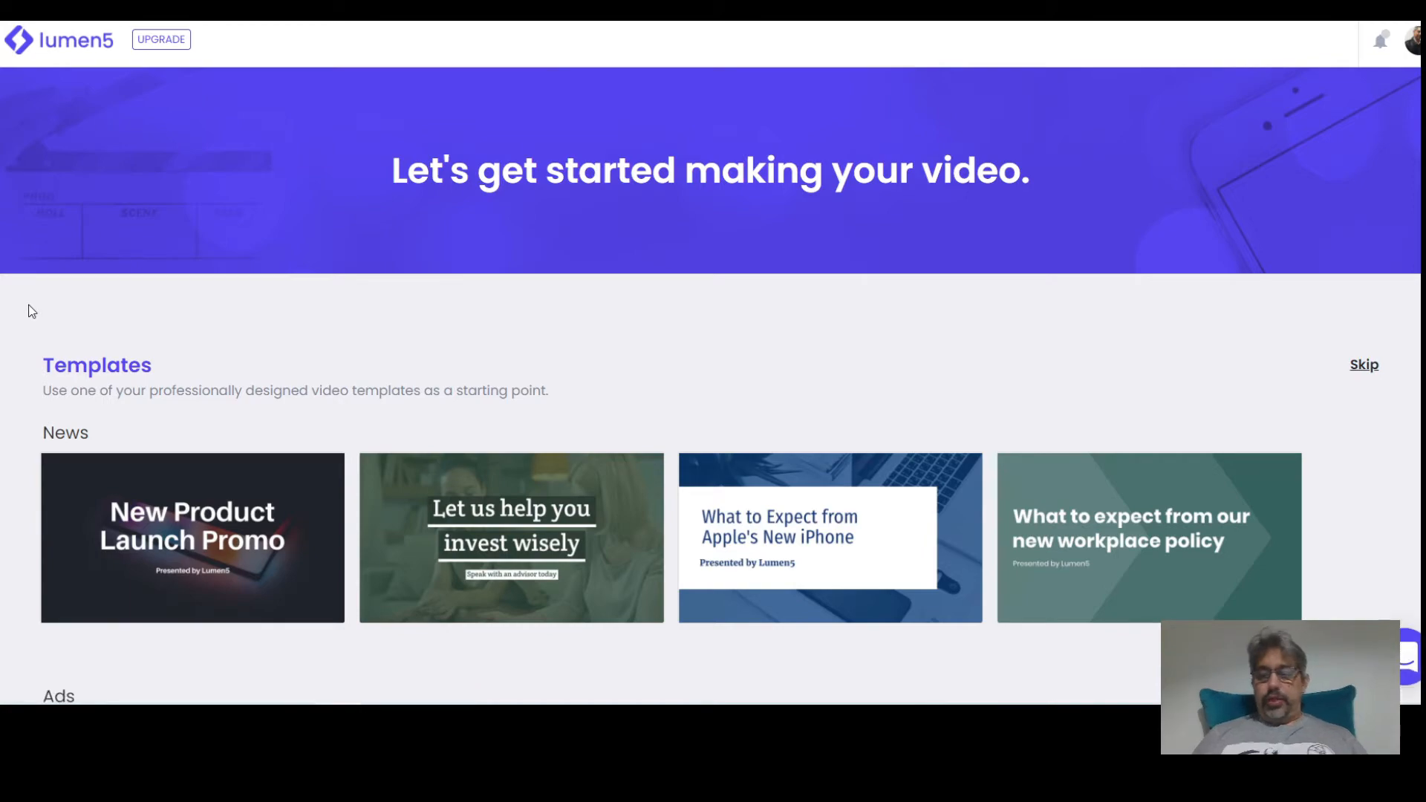
{"action": "scroll", "coordinate": [31, 310], "scroll_direction": "down", "scroll_amount": 2}
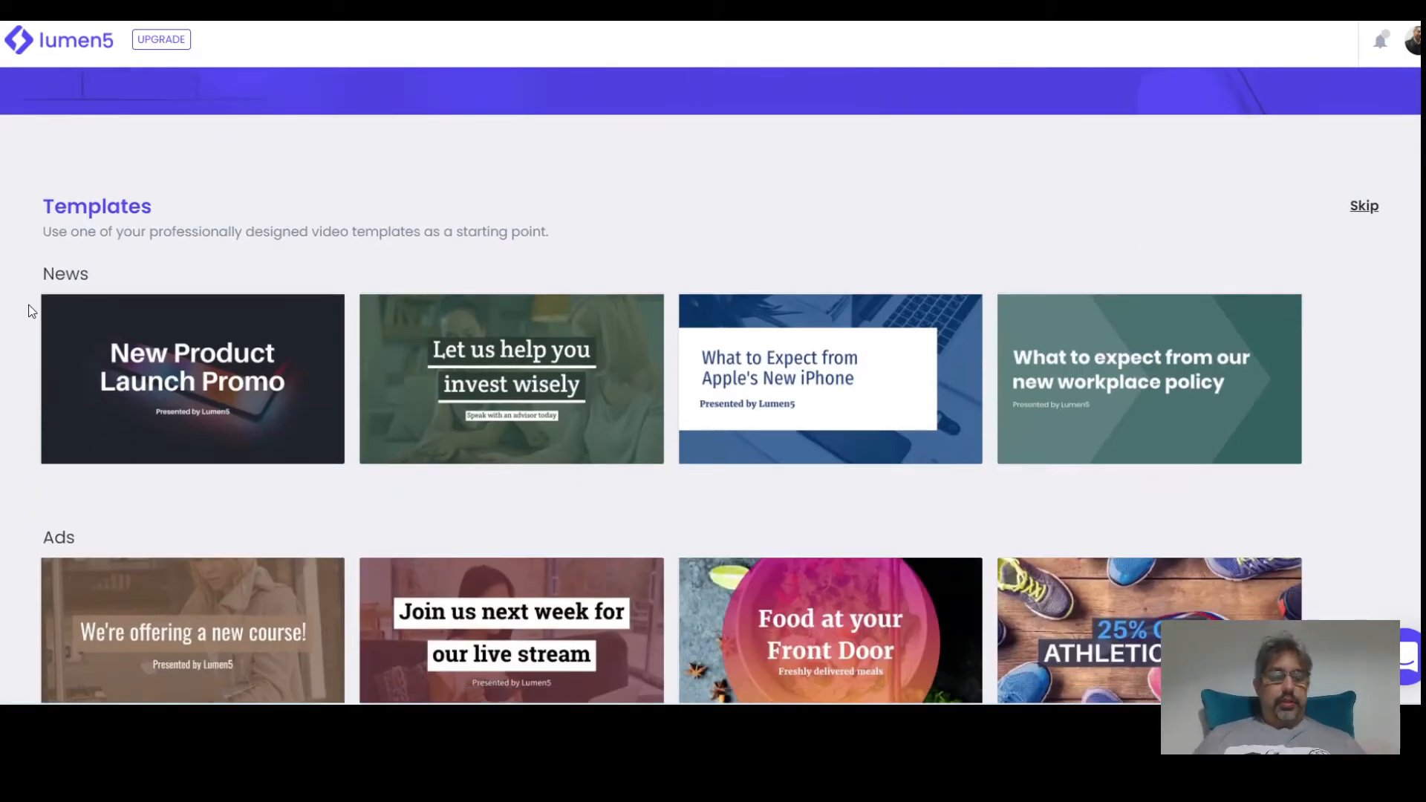
{"action": "scroll", "coordinate": [32, 310], "scroll_direction": "down", "scroll_amount": 4}
{"action": "scroll", "coordinate": [31, 310], "scroll_direction": "down", "scroll_amount": 2}
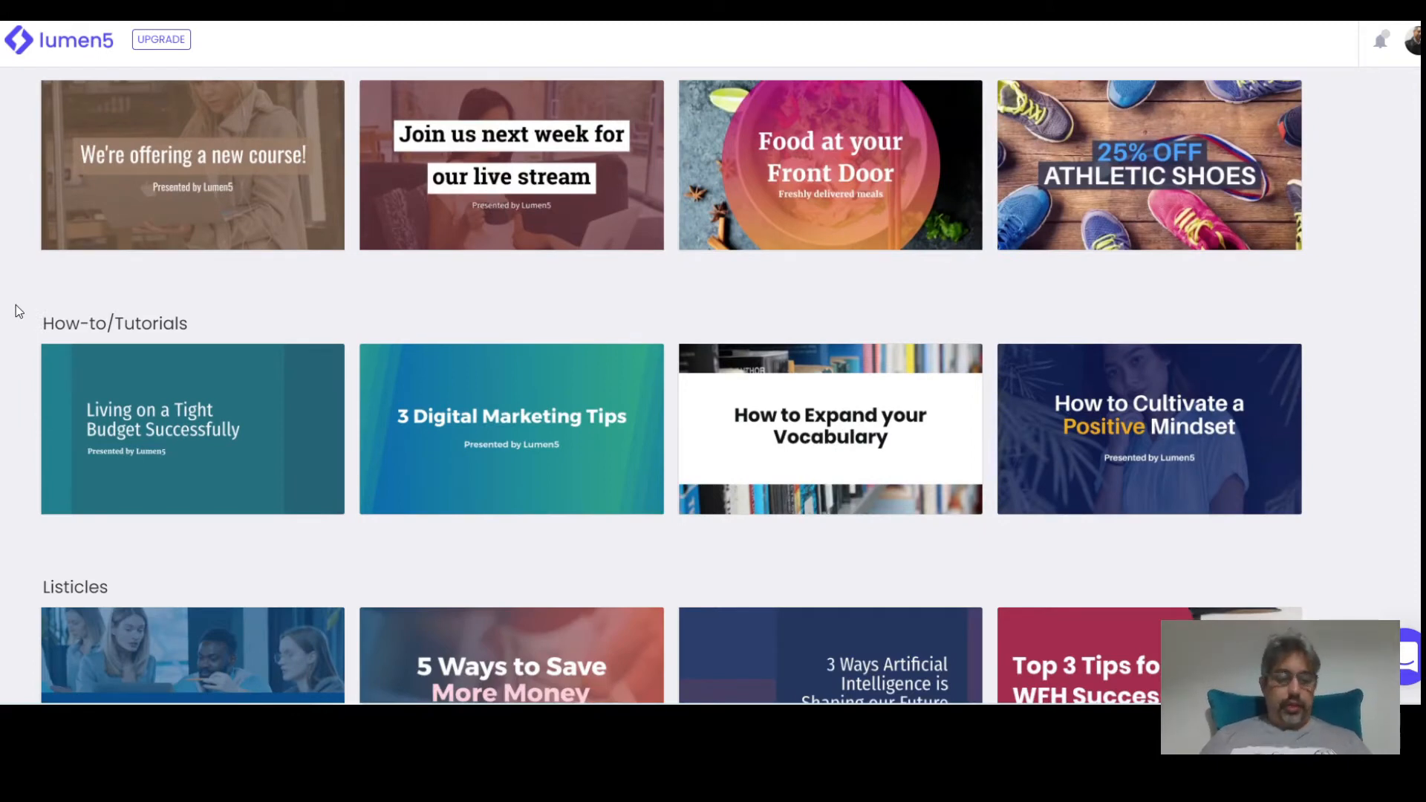
{"action": "scroll", "coordinate": [19, 311], "scroll_direction": "down", "scroll_amount": 2}
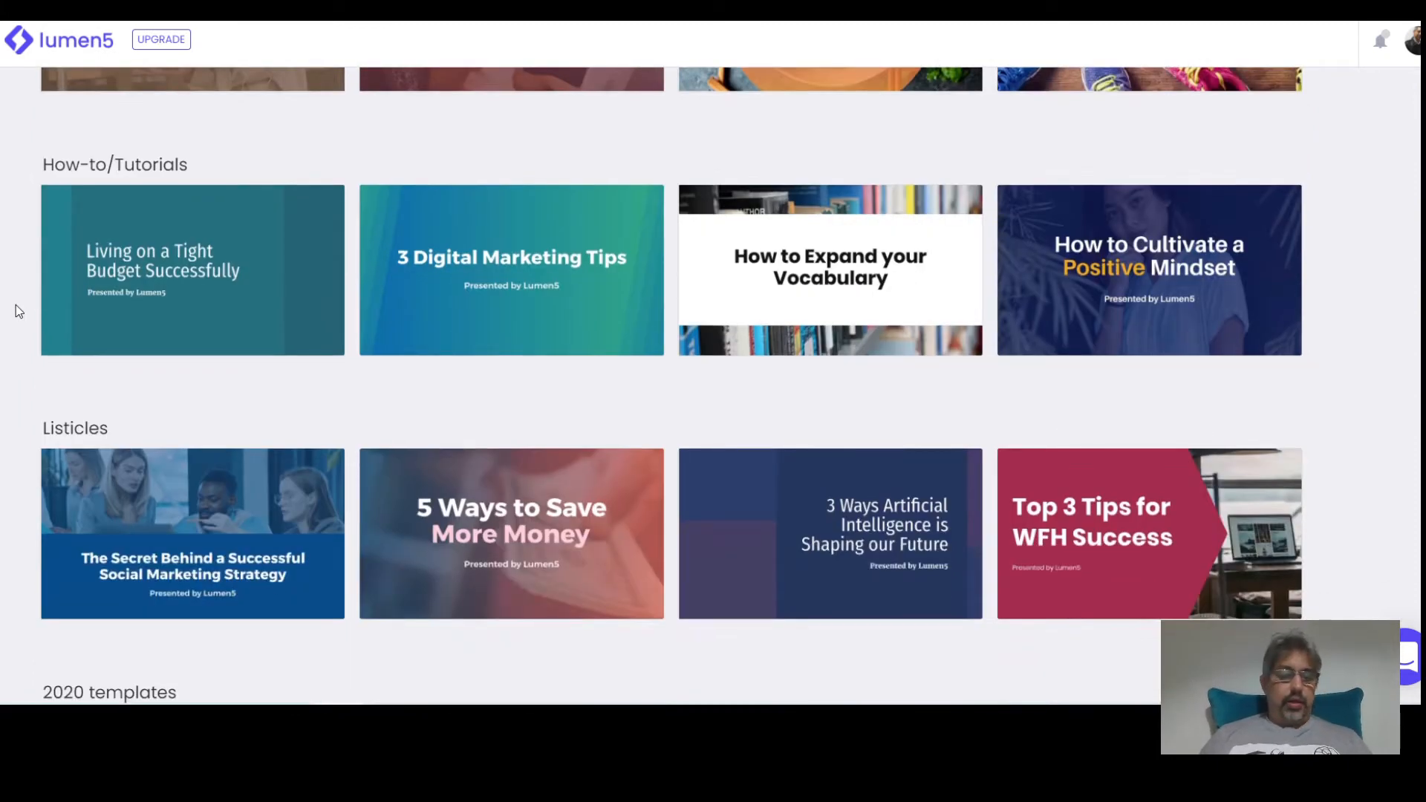
{"action": "scroll", "coordinate": [18, 312], "scroll_direction": "down", "scroll_amount": 2}
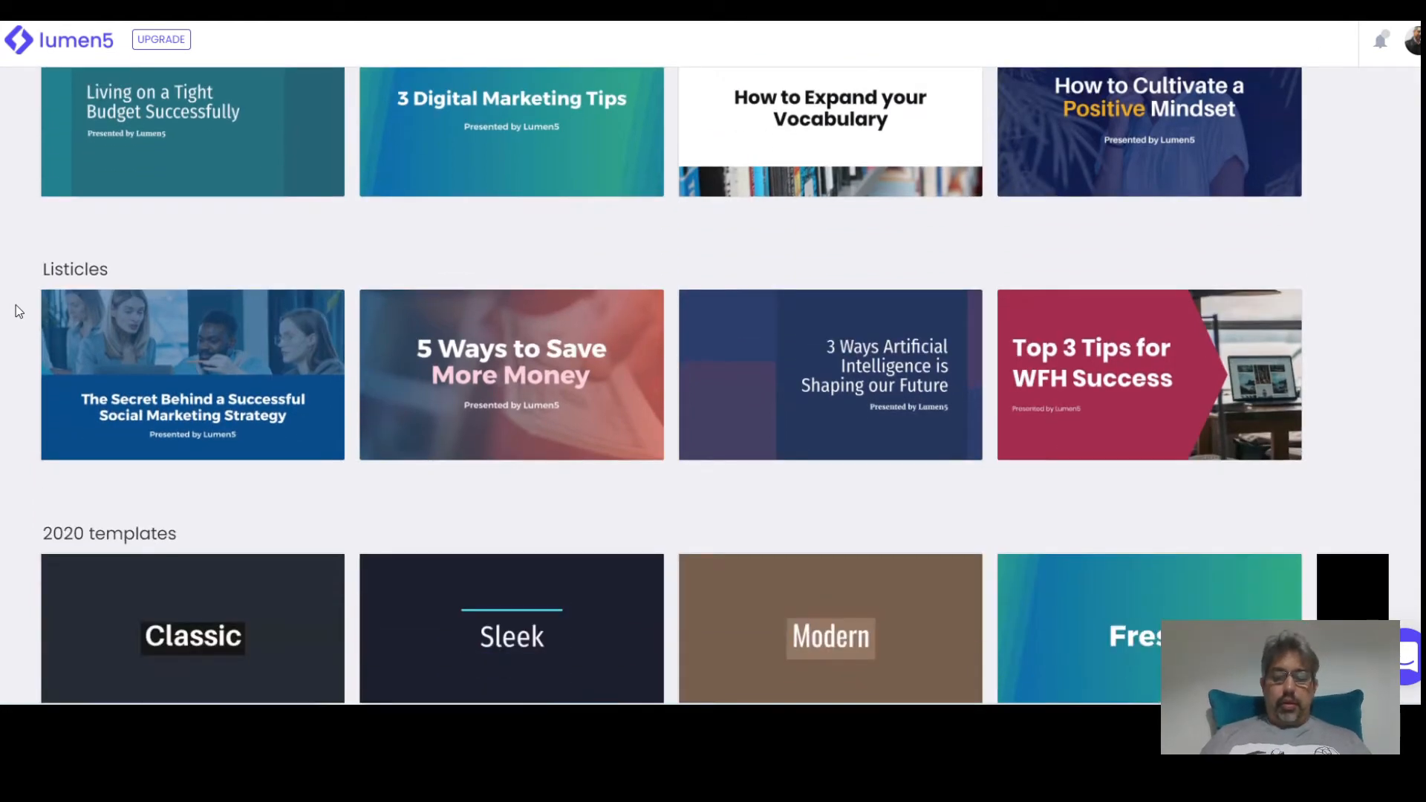
{"action": "scroll", "coordinate": [19, 311], "scroll_direction": "down", "scroll_amount": 2}
{"action": "scroll", "coordinate": [19, 311], "scroll_direction": "down", "scroll_amount": 2}
{"action": "scroll", "coordinate": [19, 312], "scroll_direction": "up", "scroll_amount": 3}
{"action": "scroll", "coordinate": [18, 312], "scroll_direction": "down", "scroll_amount": 1}
{"action": "scroll", "coordinate": [18, 312], "scroll_direction": "down", "scroll_amount": 1}
{"action": "scroll", "coordinate": [19, 311], "scroll_direction": "up", "scroll_amount": 2}
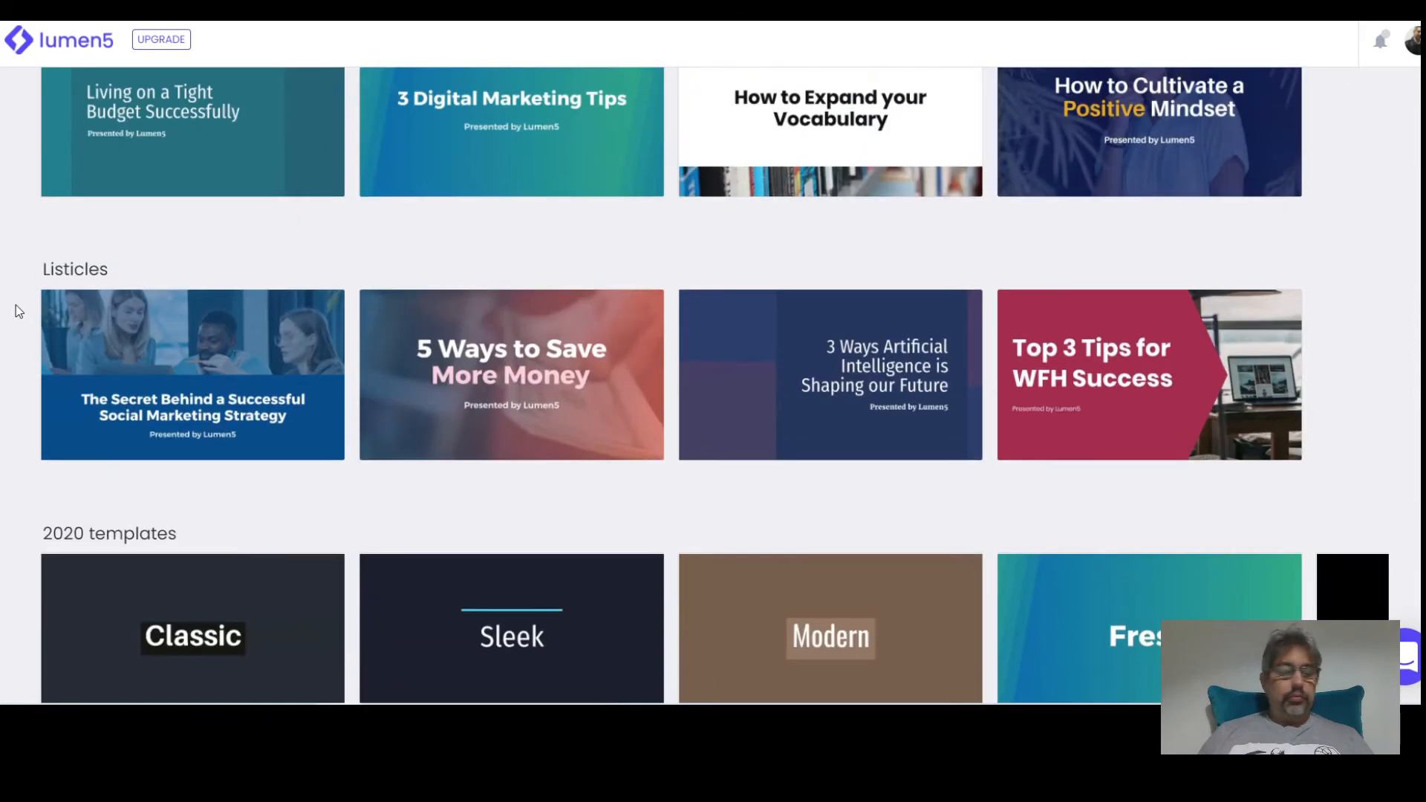
{"action": "scroll", "coordinate": [19, 311], "scroll_direction": "down", "scroll_amount": 4}
{"action": "scroll", "coordinate": [16, 312], "scroll_direction": "up", "scroll_amount": 2}
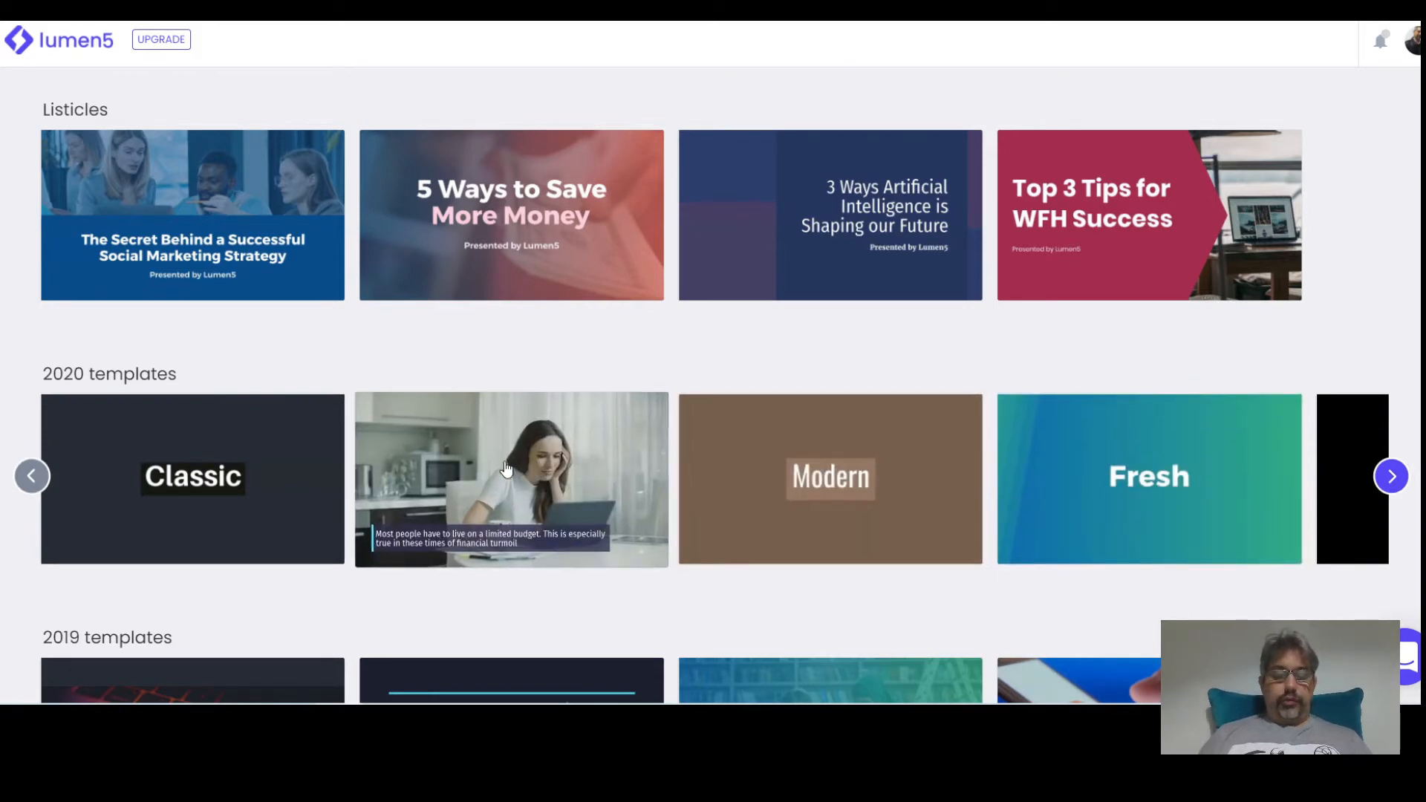
{"action": "left_click", "coordinate": [1392, 477]}
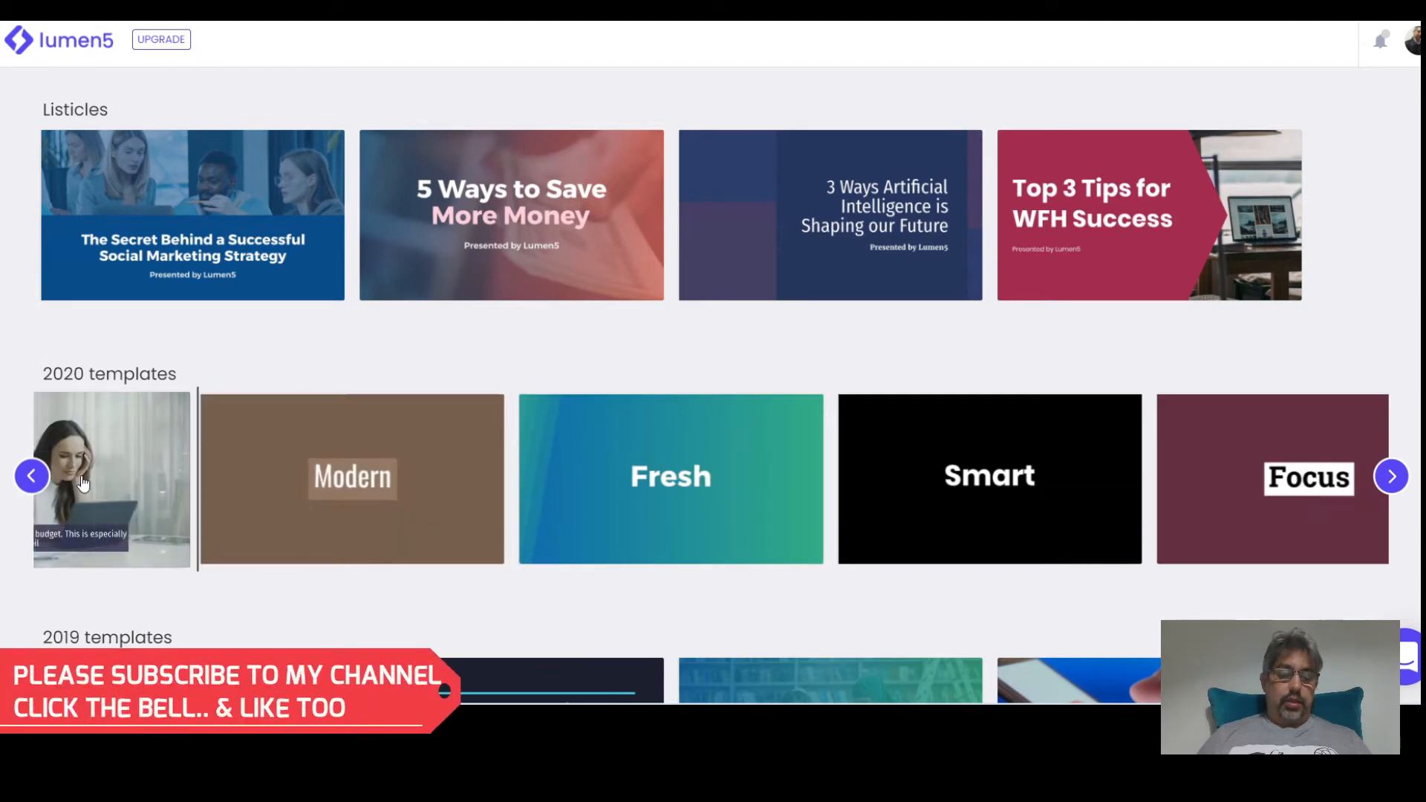
{"action": "left_click", "coordinate": [83, 484]}
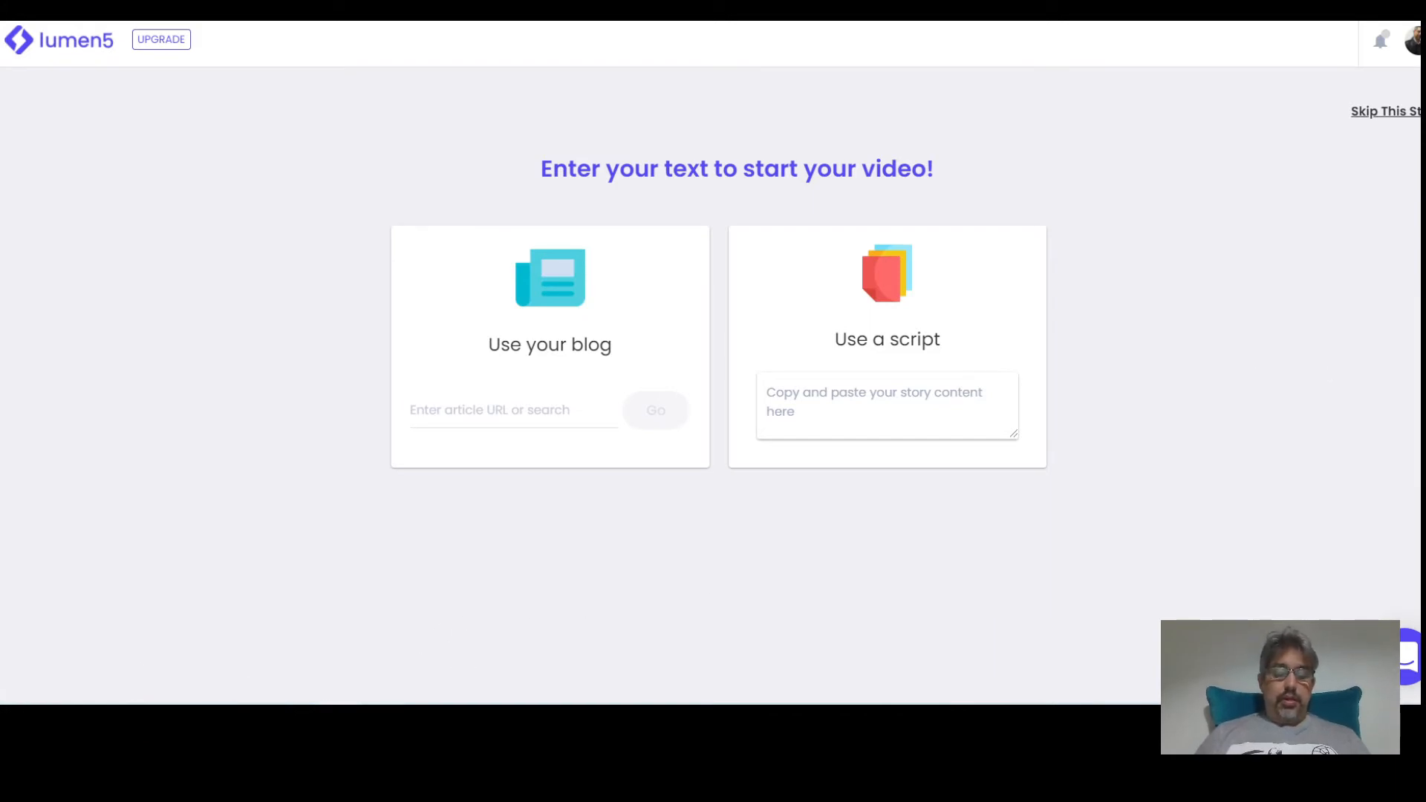
Switch to NoteTab Light and copy the first paragraph under Introduction, from "Video marketing is not actually new" to "a new phenomenon"
{"action": "left_click", "coordinate": [373, 717]}
{"action": "left_click", "coordinate": [488, 350]}
{"action": "scroll", "coordinate": [447, 289], "scroll_direction": "up", "scroll_amount": 3}
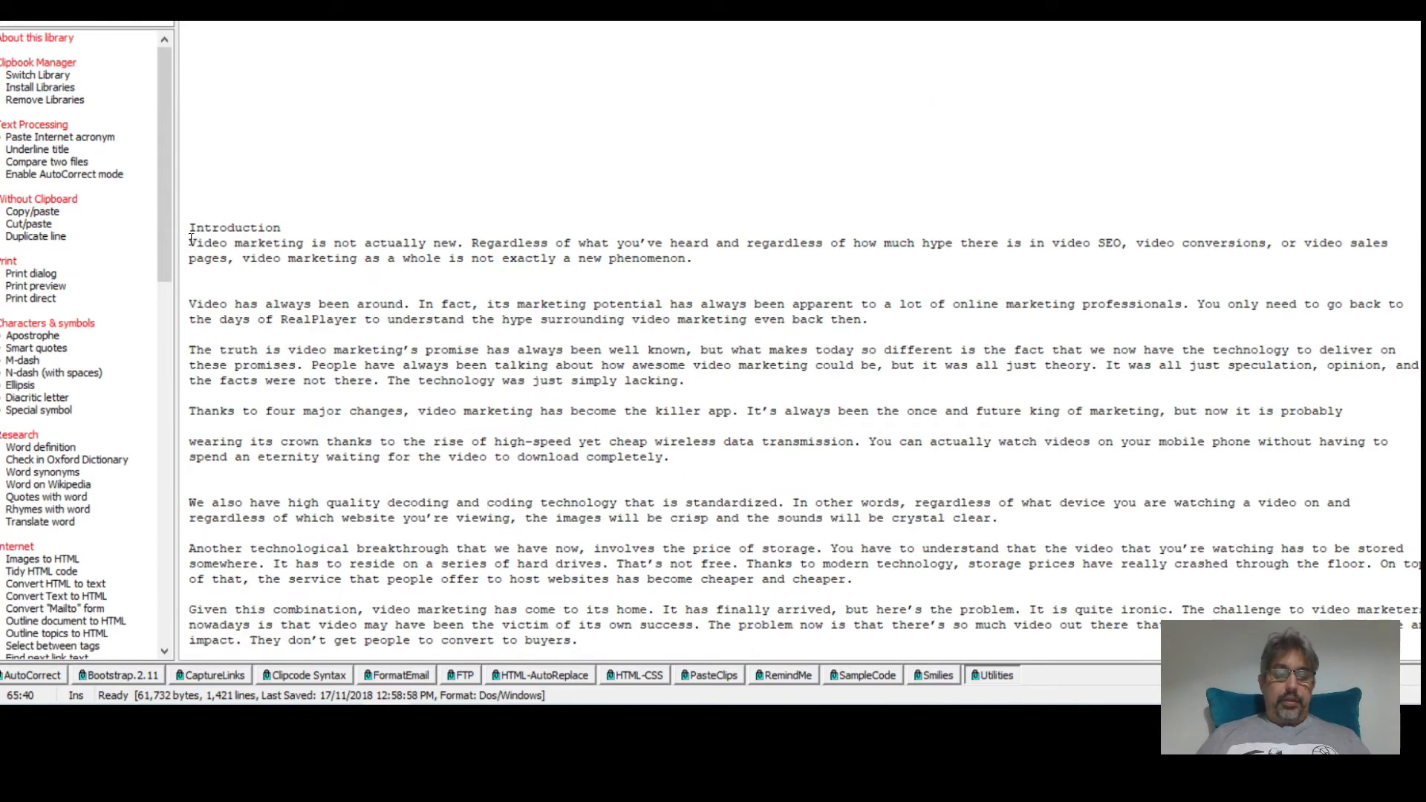
{"action": "left_click_drag", "start_coordinate": [191, 242], "coordinate": [711, 263]}
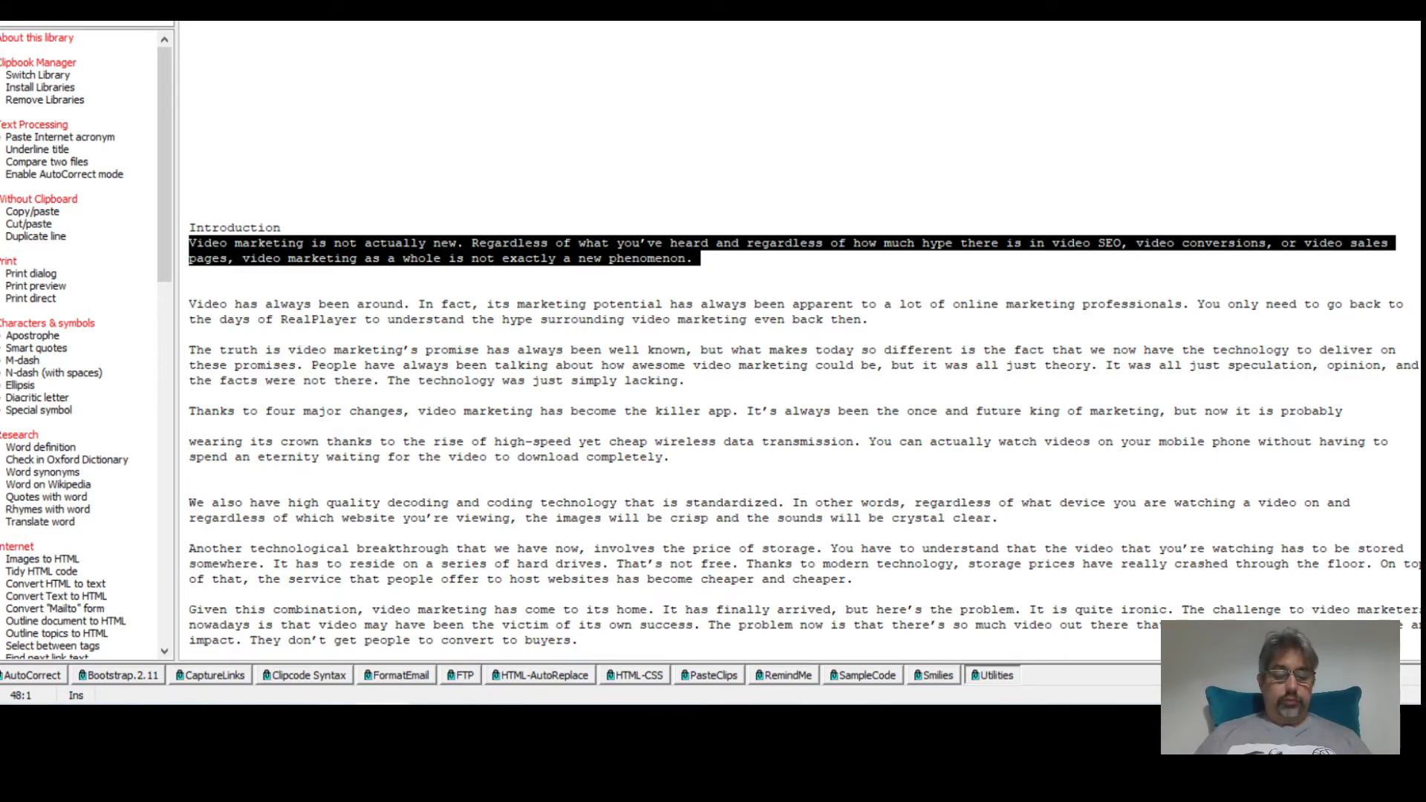
Switch back to Lumen5, paste the copied paragraph as the video's script and enlarge the script area to fit it
{"action": "left_click", "coordinate": [339, 719]}
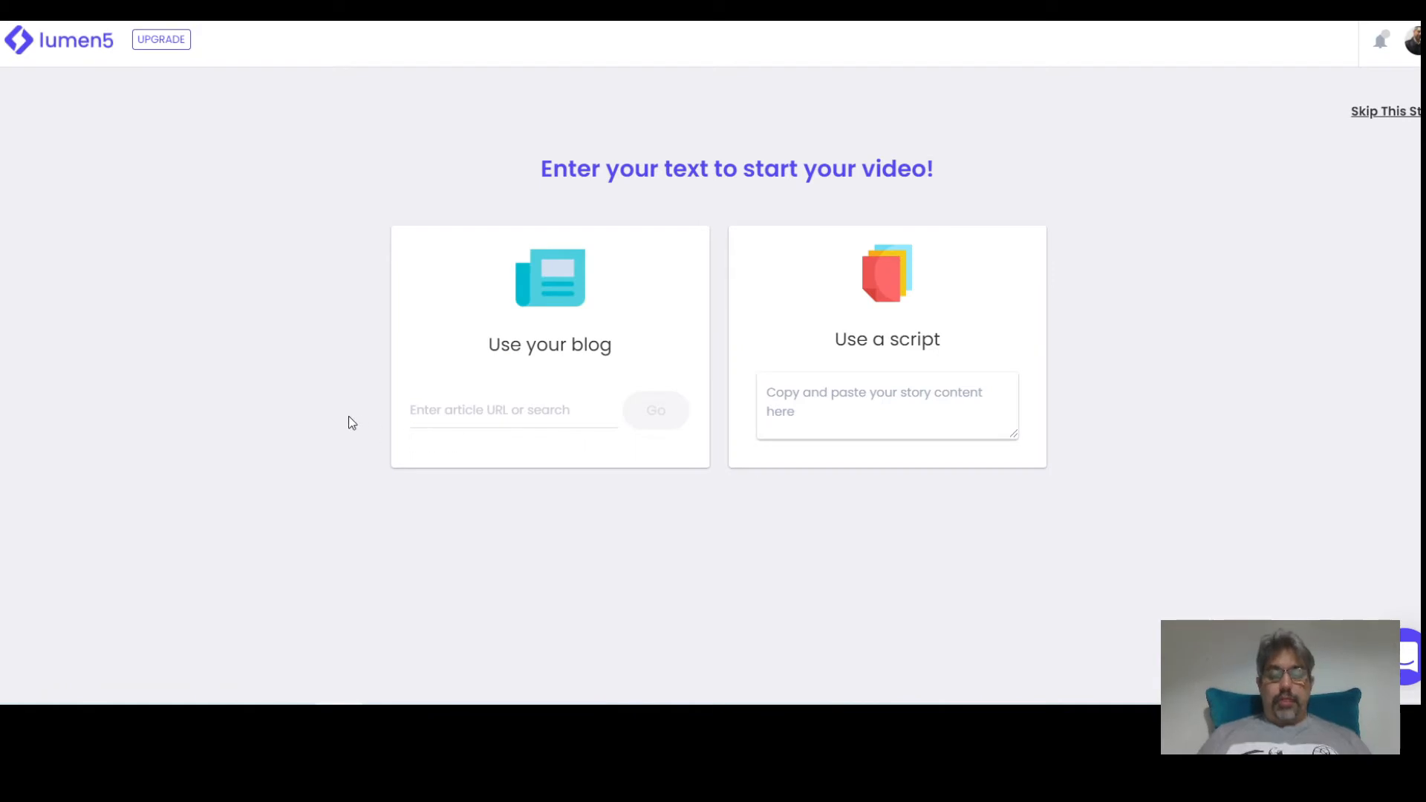
{"action": "left_click", "coordinate": [849, 405]}
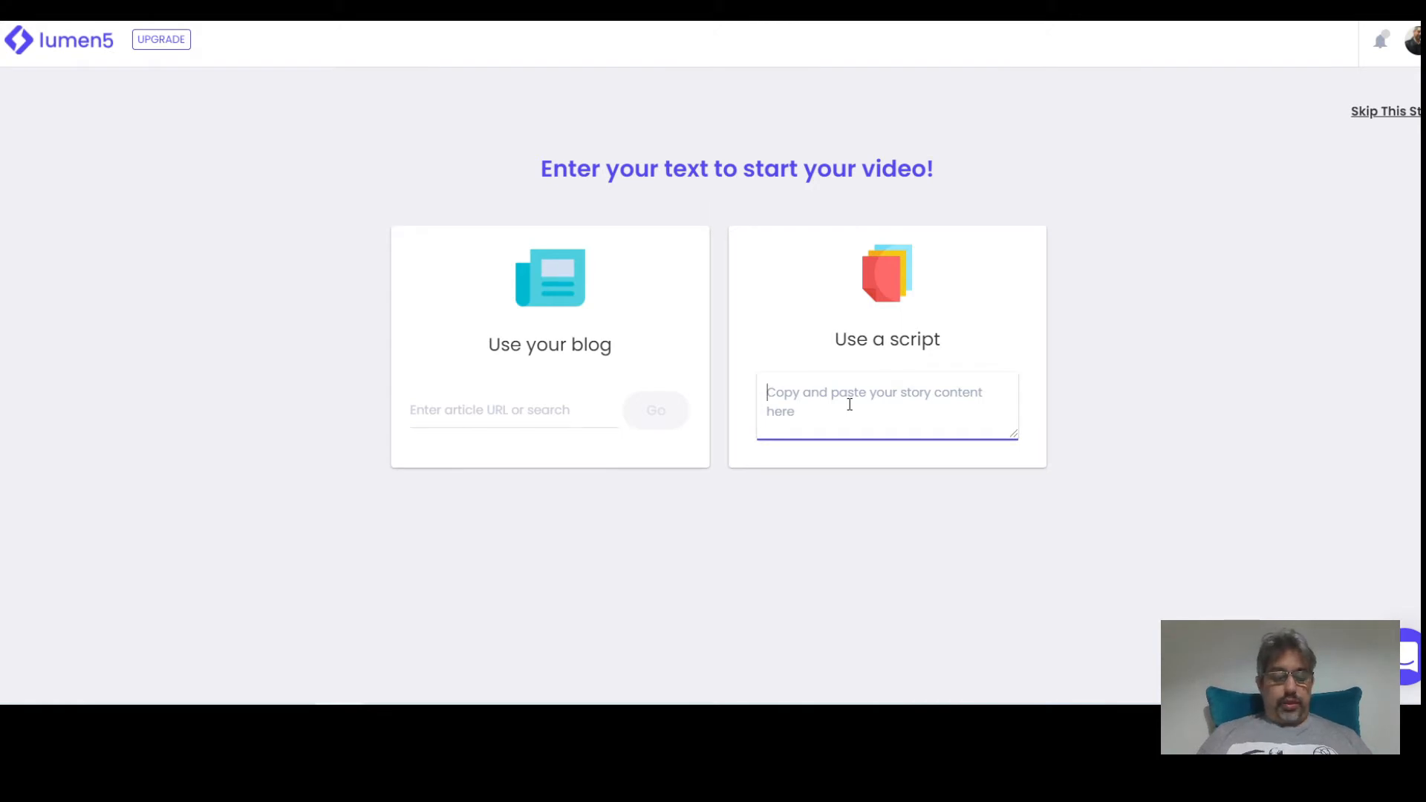
{"action": "key", "text": "ctrl+v"}
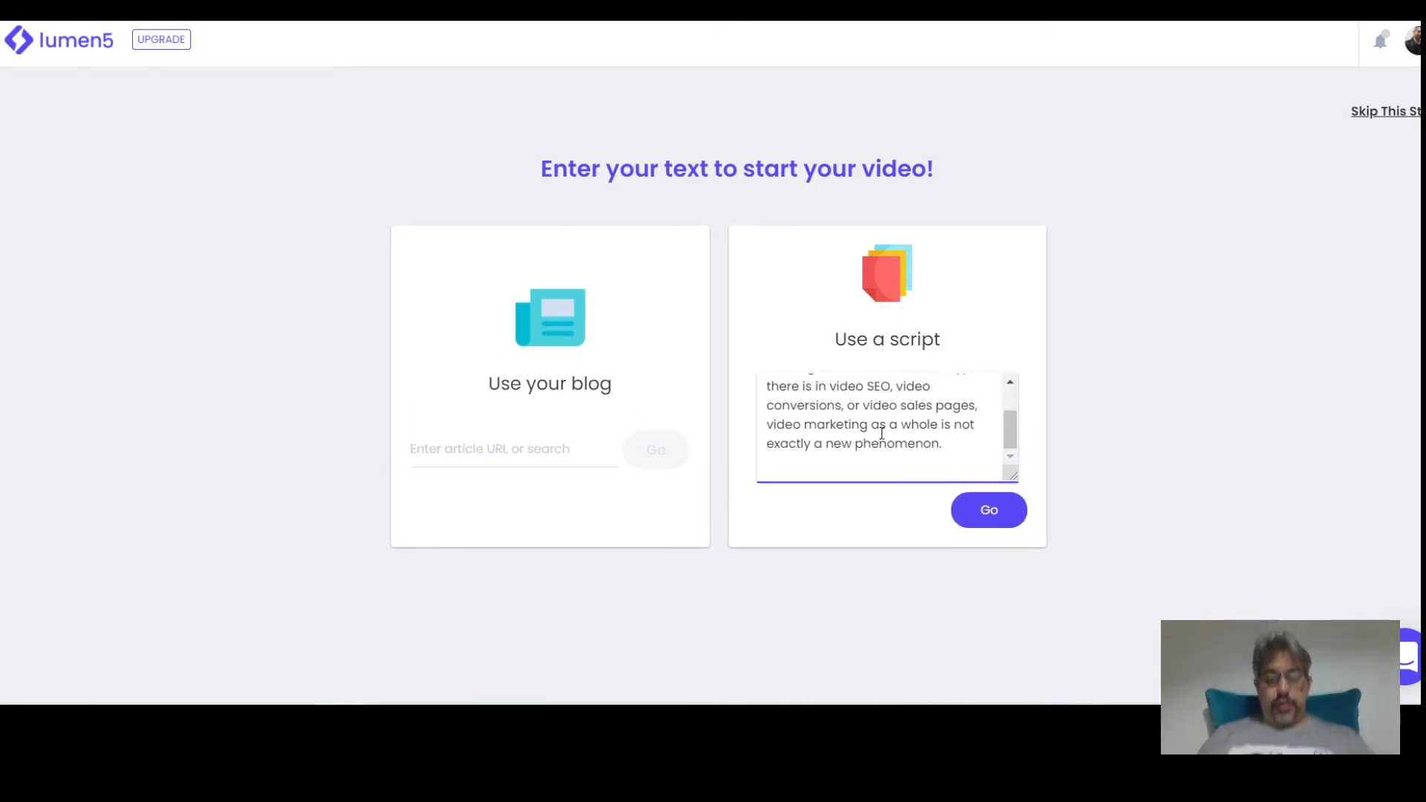
{"action": "left_click_drag", "start_coordinate": [1010, 473], "coordinate": [1016, 625]}
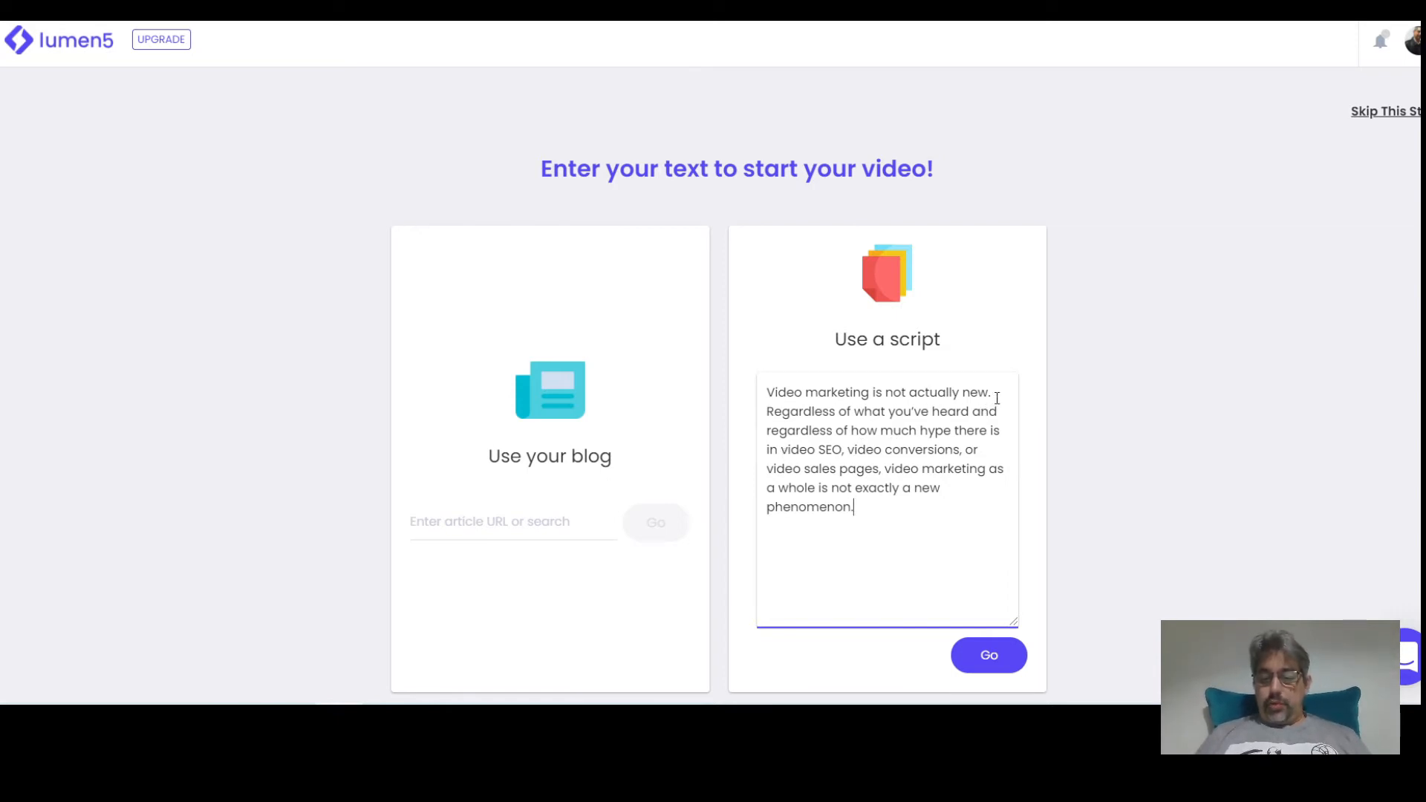
Split the script into three paragraphs separated by blank lines, breaking after "actually new." and after "video conversions,"
{"action": "key", "text": "Return"}
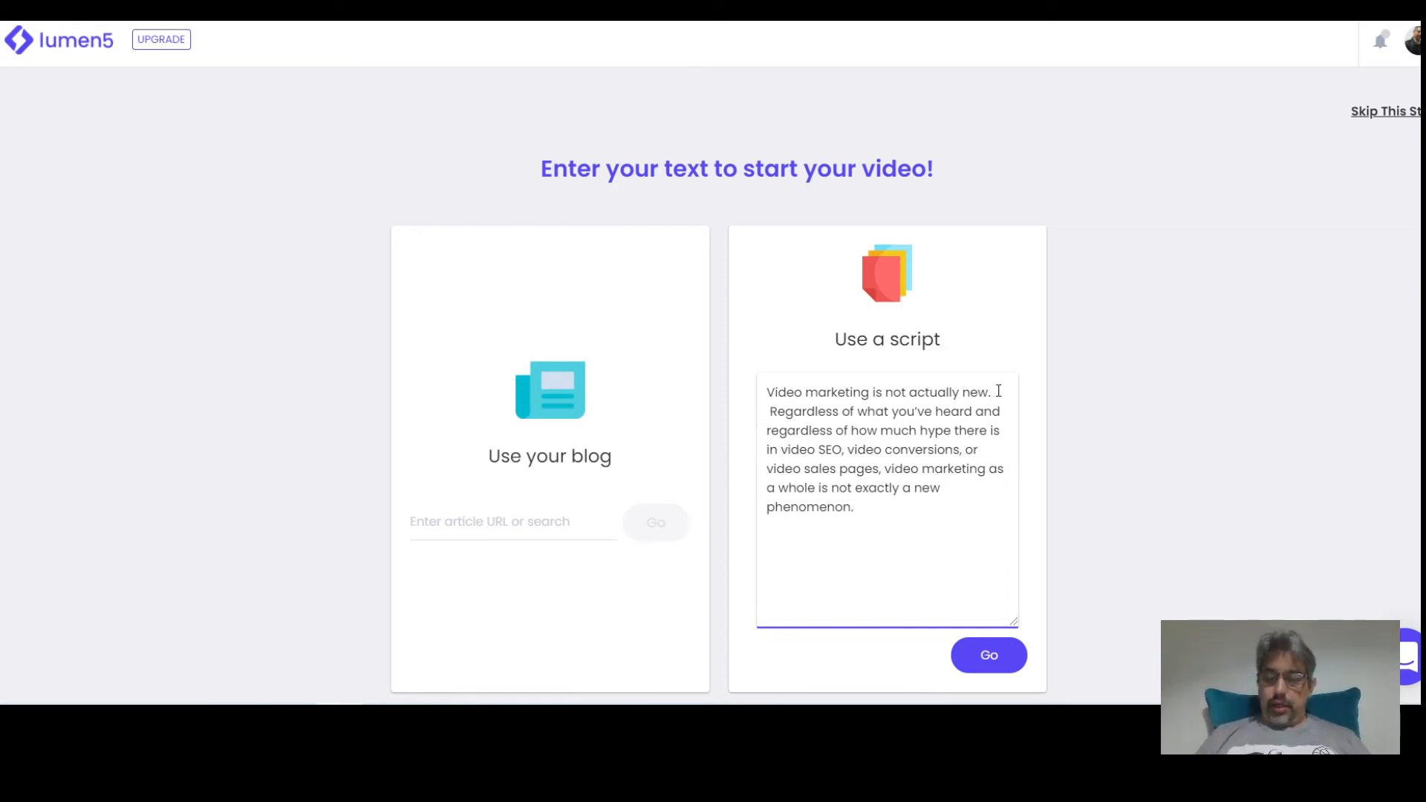
{"action": "key", "text": "Return"}
{"action": "key", "text": "Delete"}
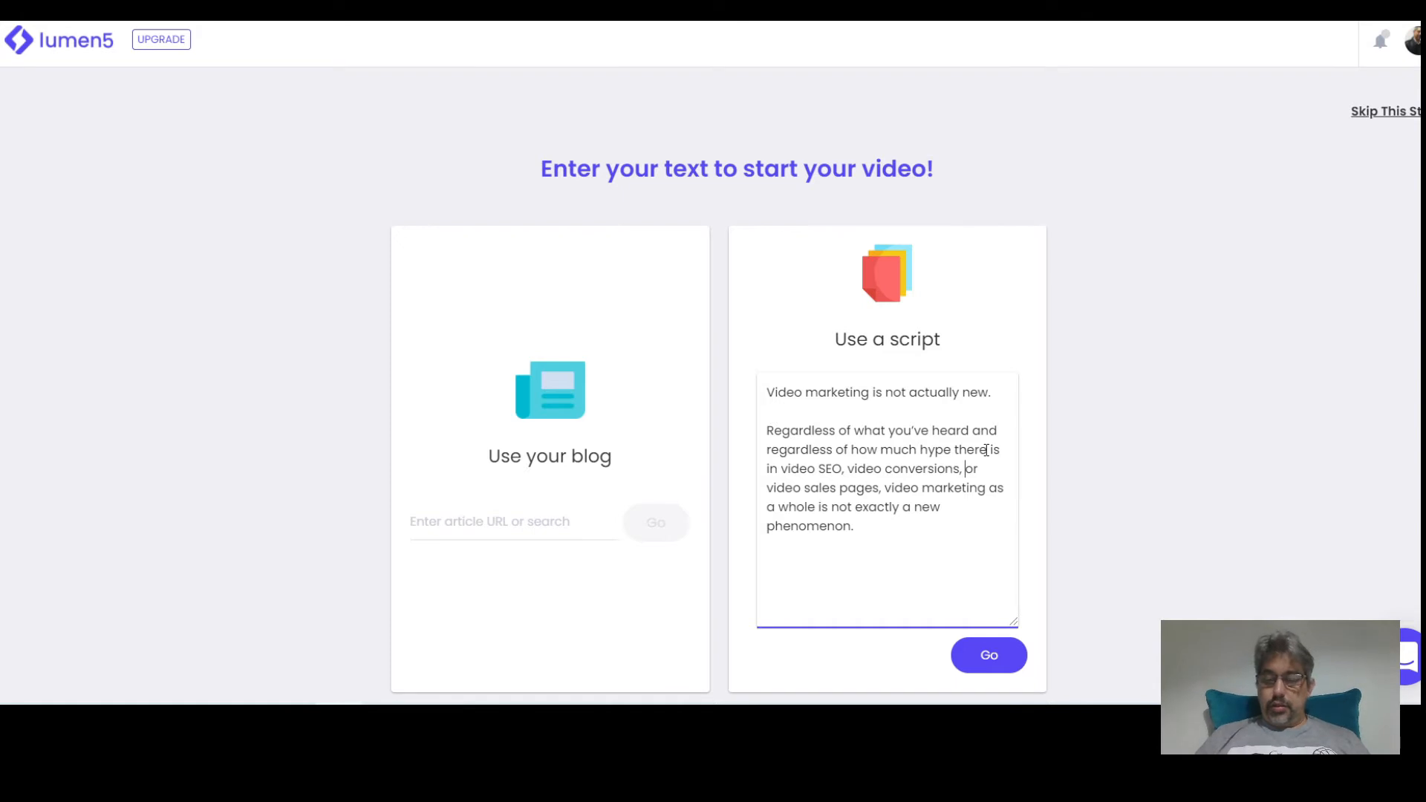
{"action": "key", "text": "Return"}
{"action": "key", "text": "Return"}
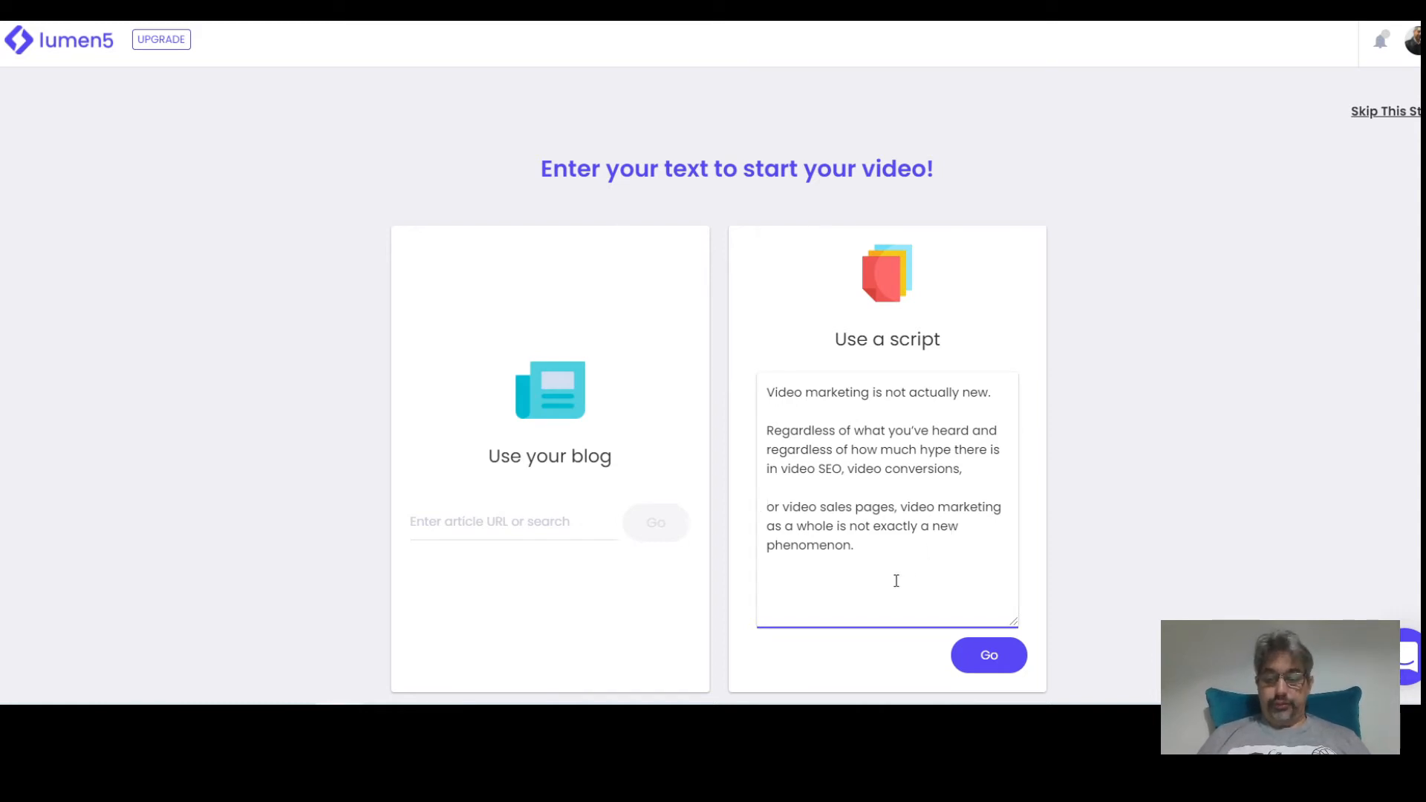
{"action": "left_click", "coordinate": [919, 548]}
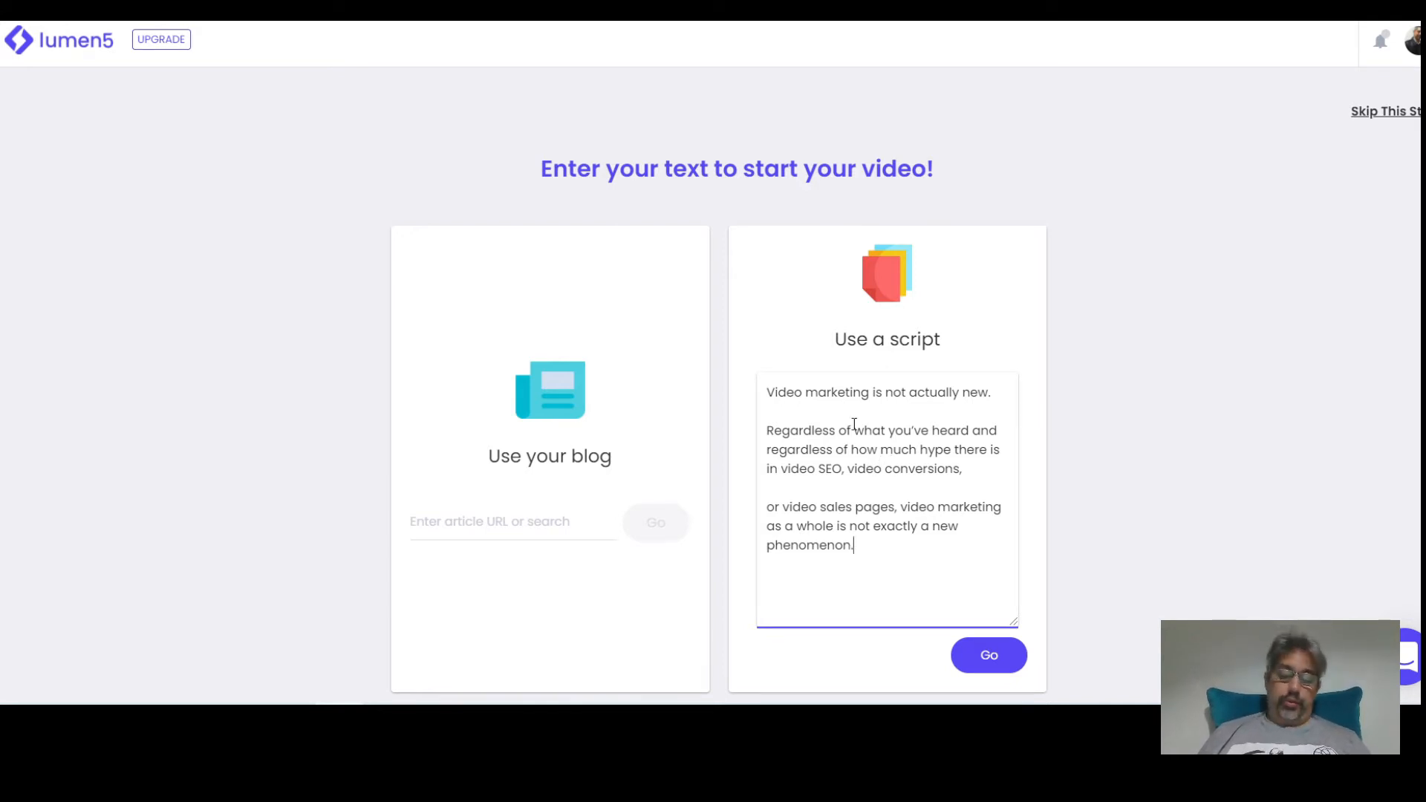
Submit the script and choose the YouTube Landscape format with 16:9 ratio and 180 sec
{"action": "left_click", "coordinate": [992, 659]}
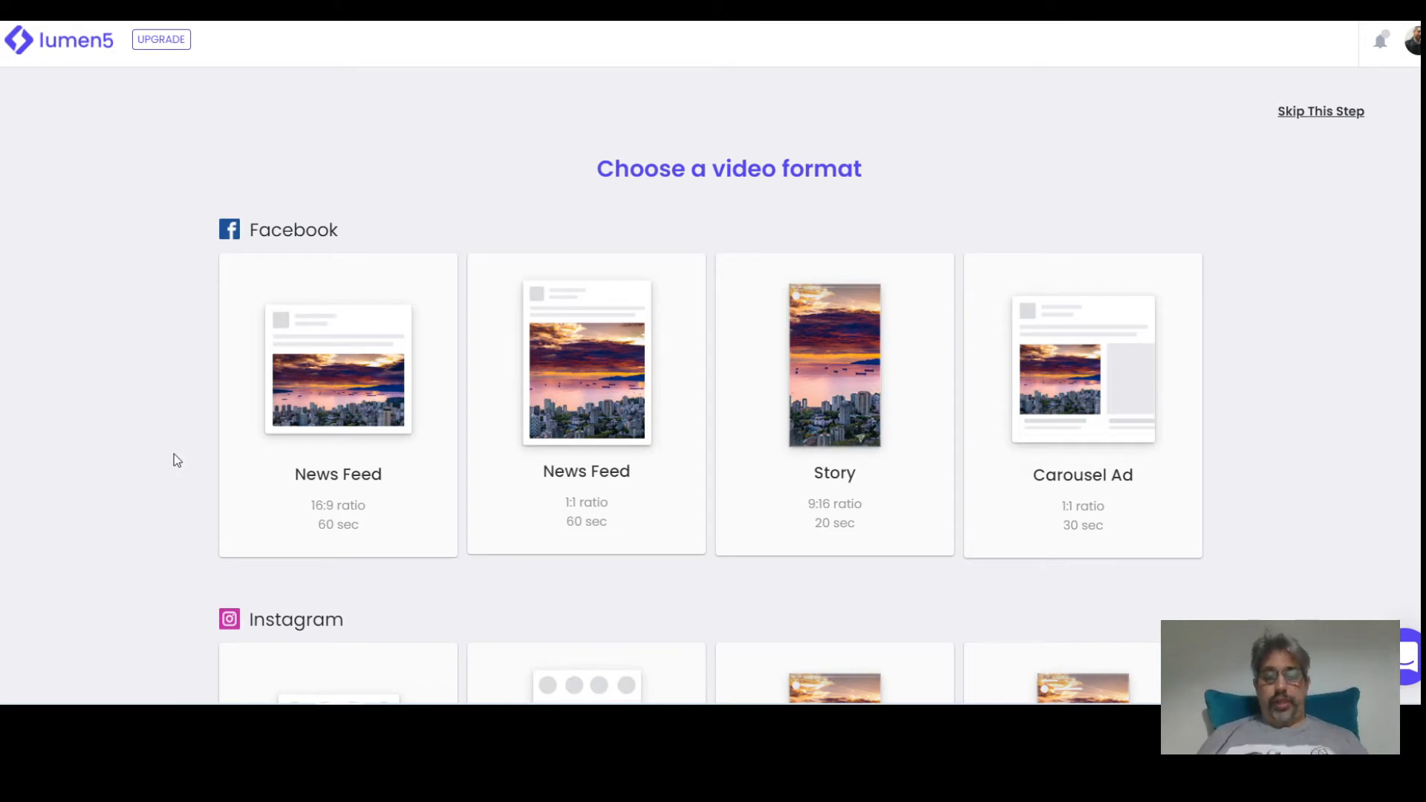
{"action": "scroll", "coordinate": [173, 455], "scroll_direction": "down", "scroll_amount": 12}
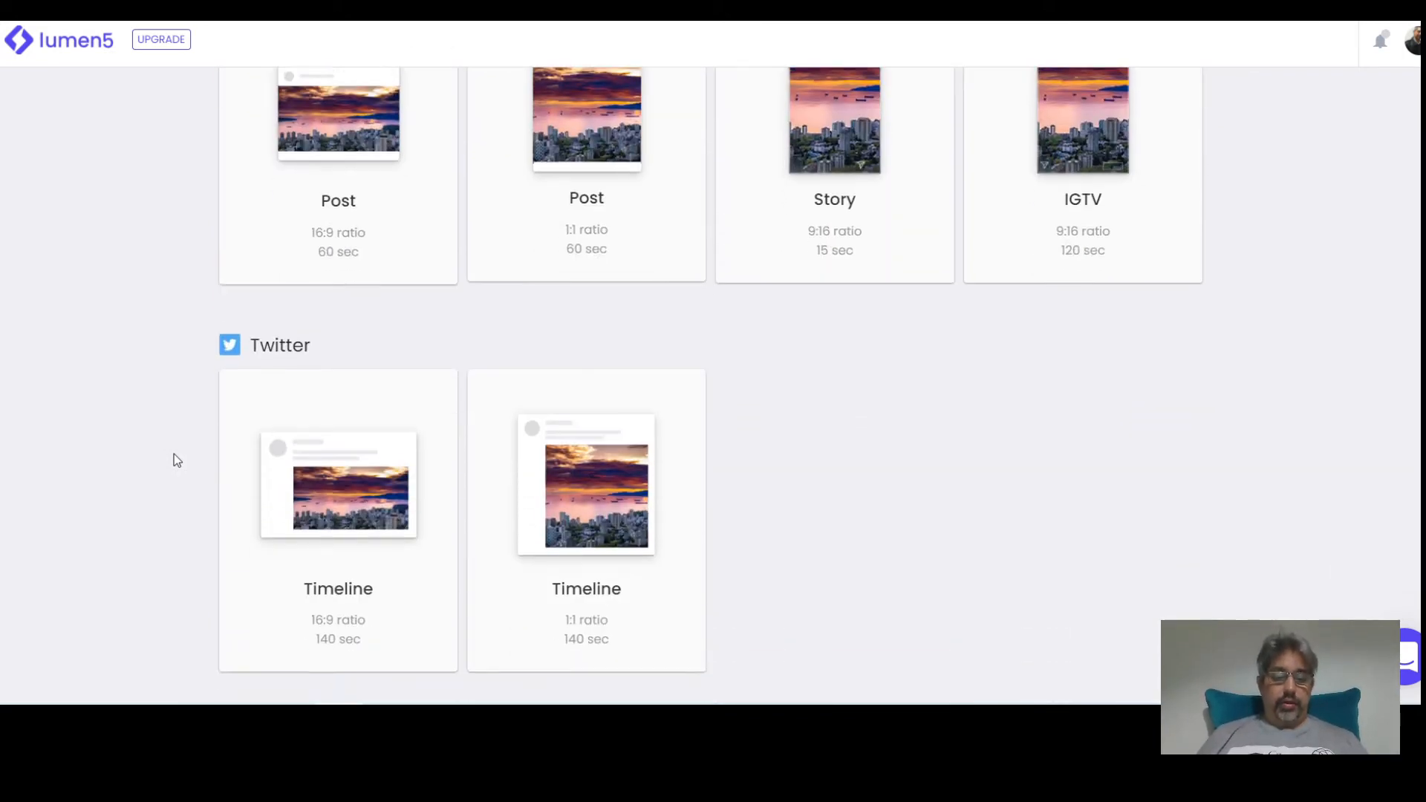
{"action": "scroll", "coordinate": [174, 455], "scroll_direction": "down", "scroll_amount": 8}
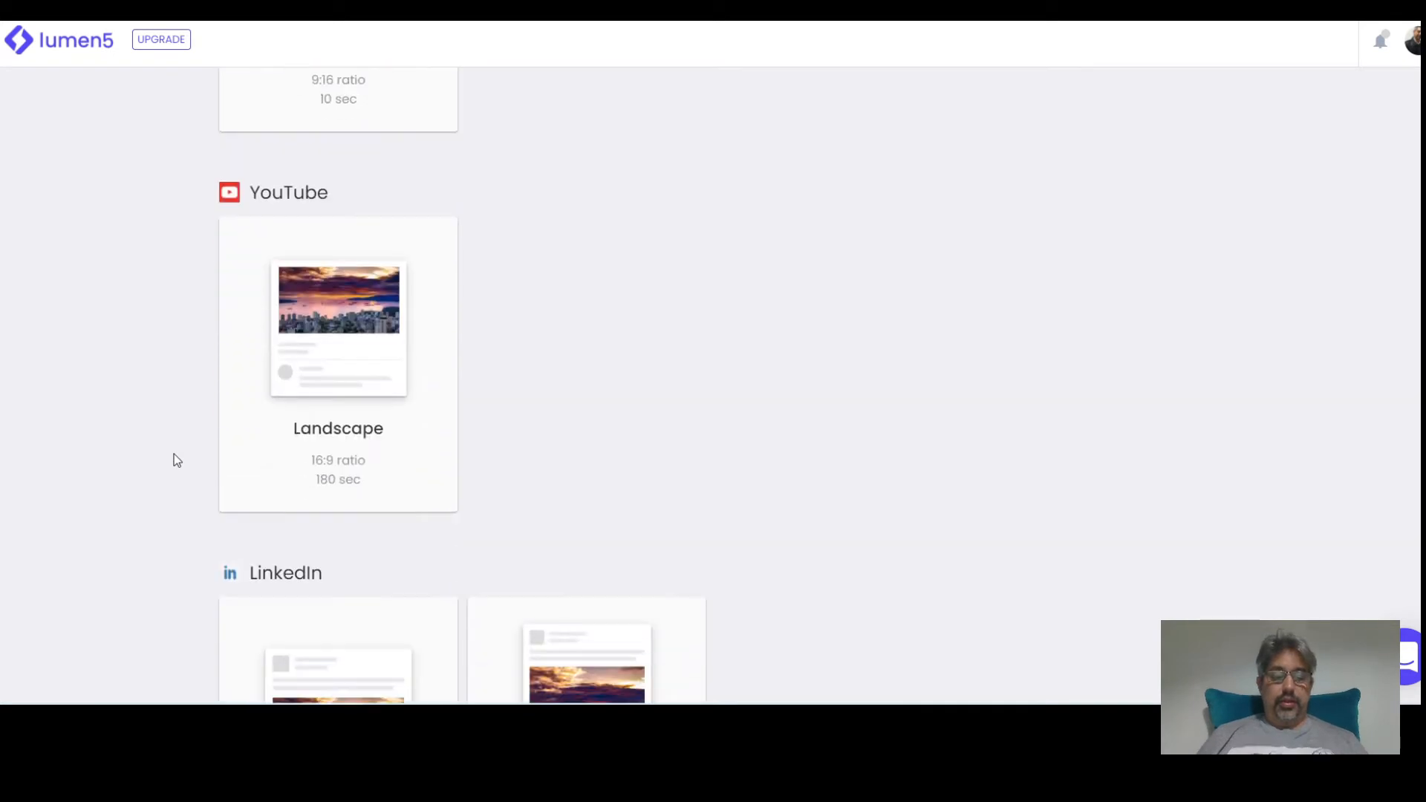
{"action": "left_click", "coordinate": [348, 347]}
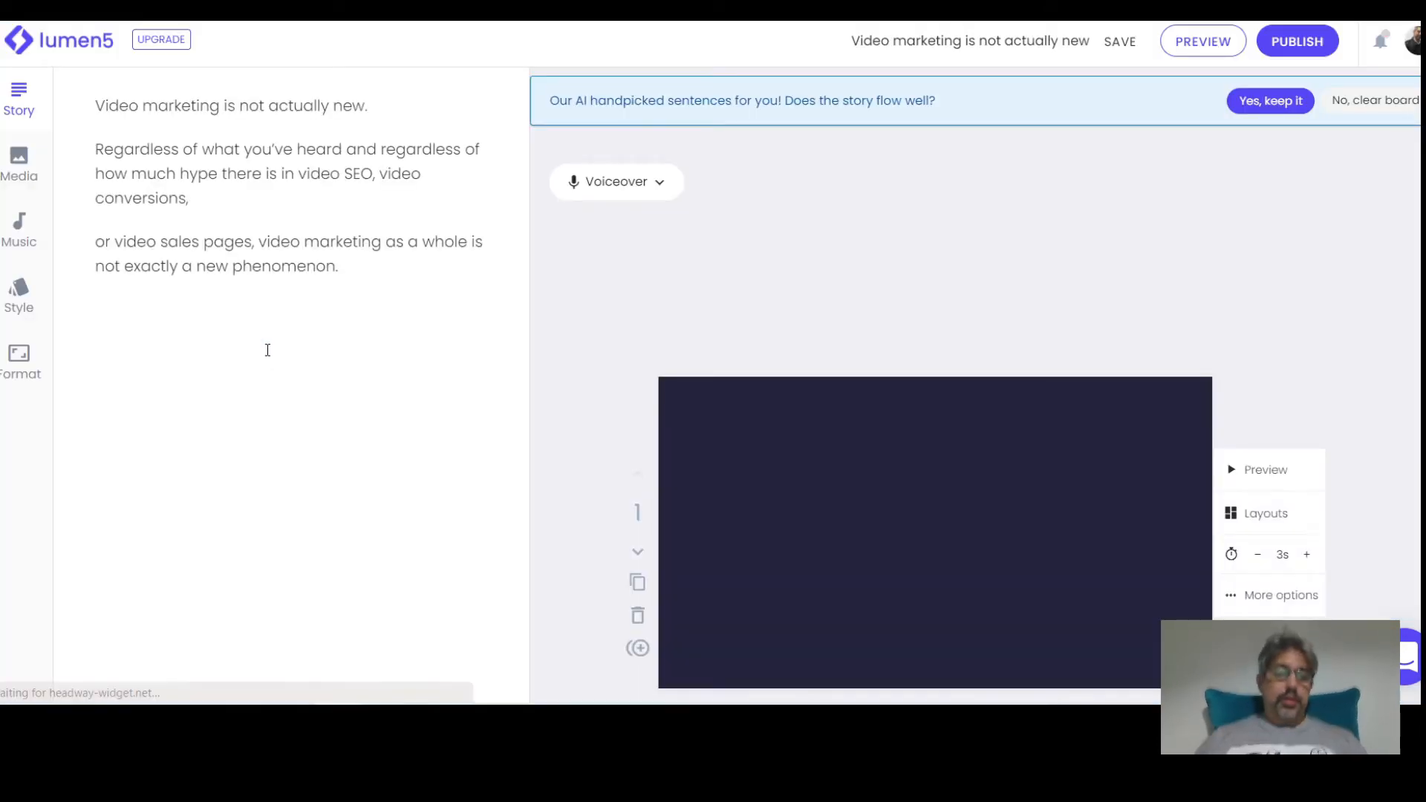
Keep the AI-handpicked sentences as the video's story
{"action": "left_click", "coordinate": [107, 108]}
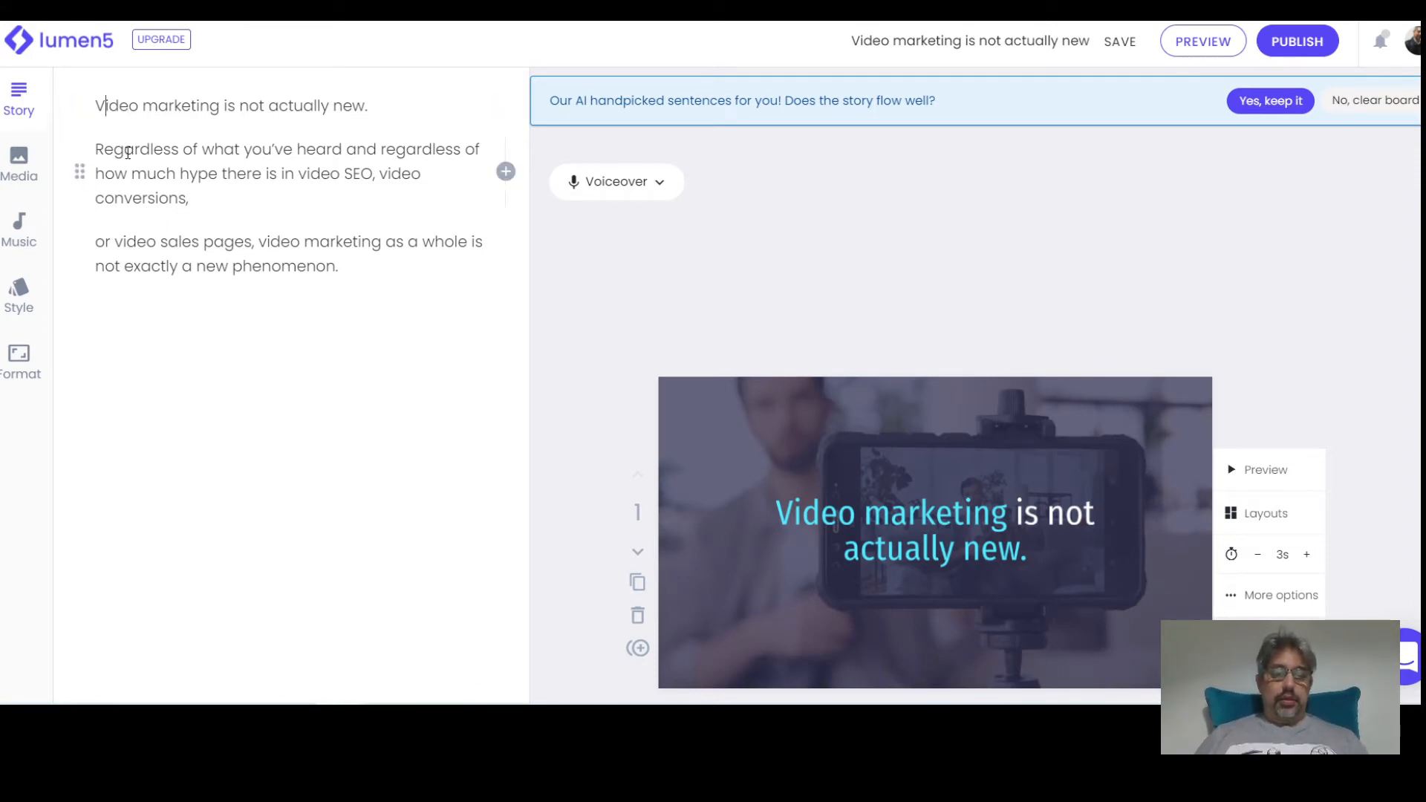
{"action": "left_click", "coordinate": [138, 105]}
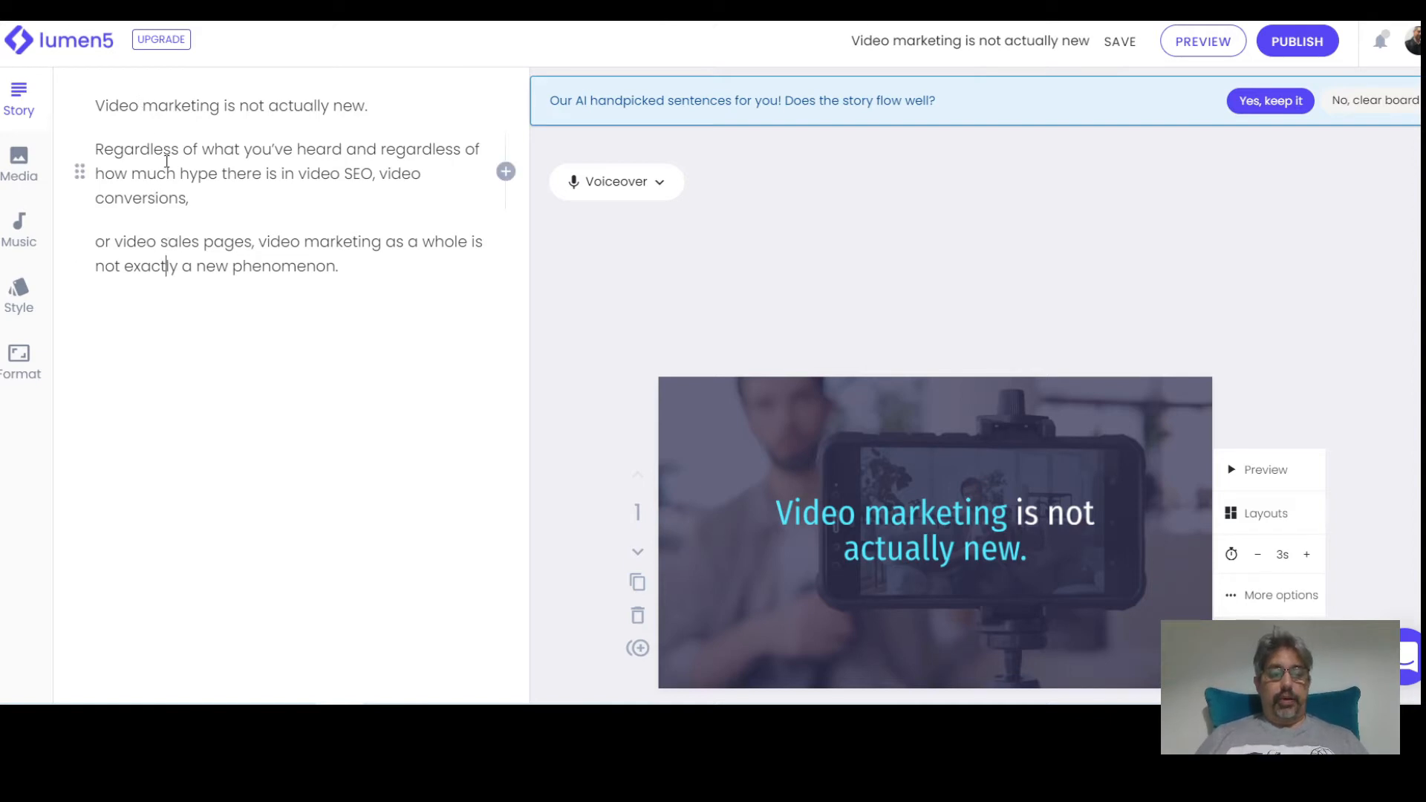
{"action": "left_click", "coordinate": [169, 106]}
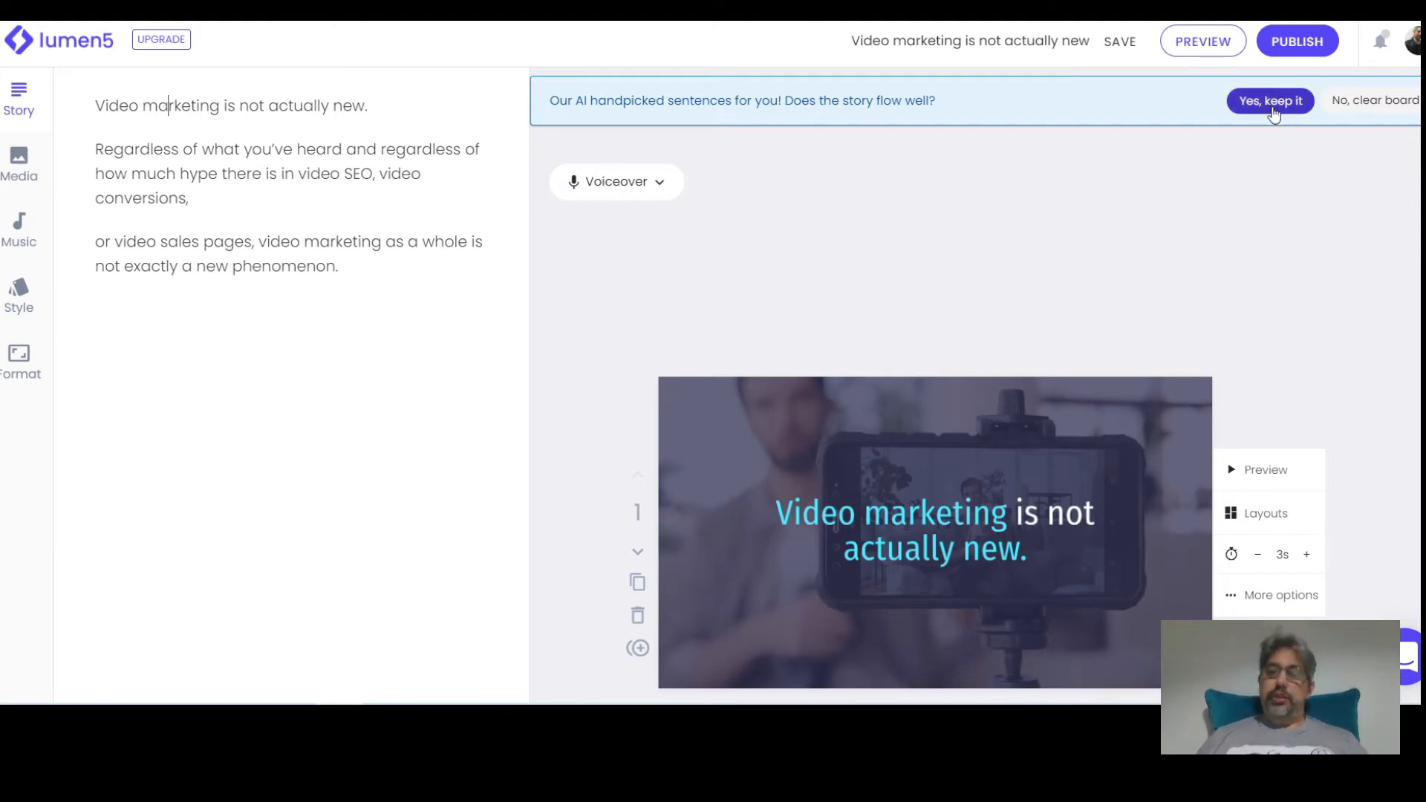
{"action": "left_click", "coordinate": [1267, 109]}
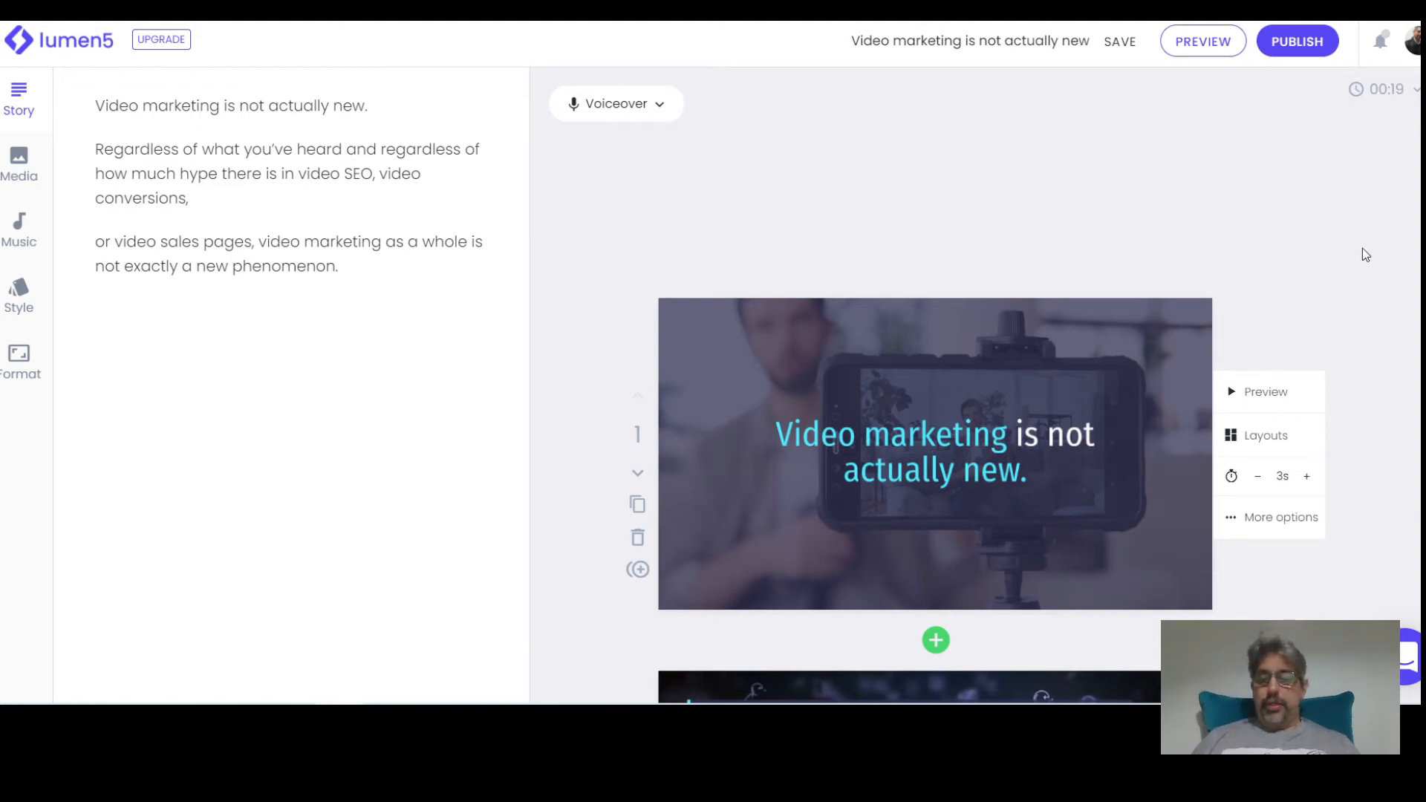
{"action": "scroll", "coordinate": [1333, 271], "scroll_direction": "down", "scroll_amount": 2}
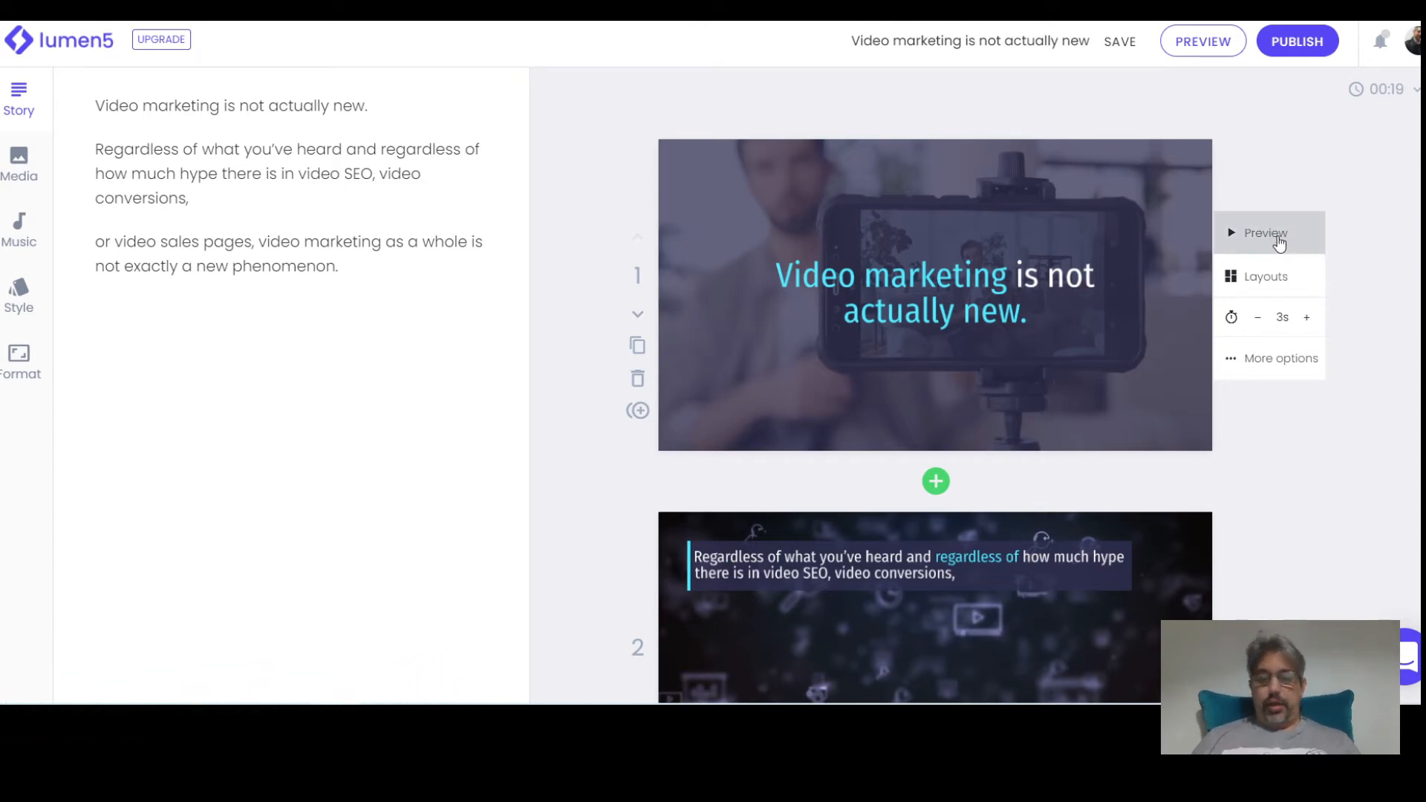
Preview the first scene of the generated video
{"action": "left_click", "coordinate": [1279, 242]}
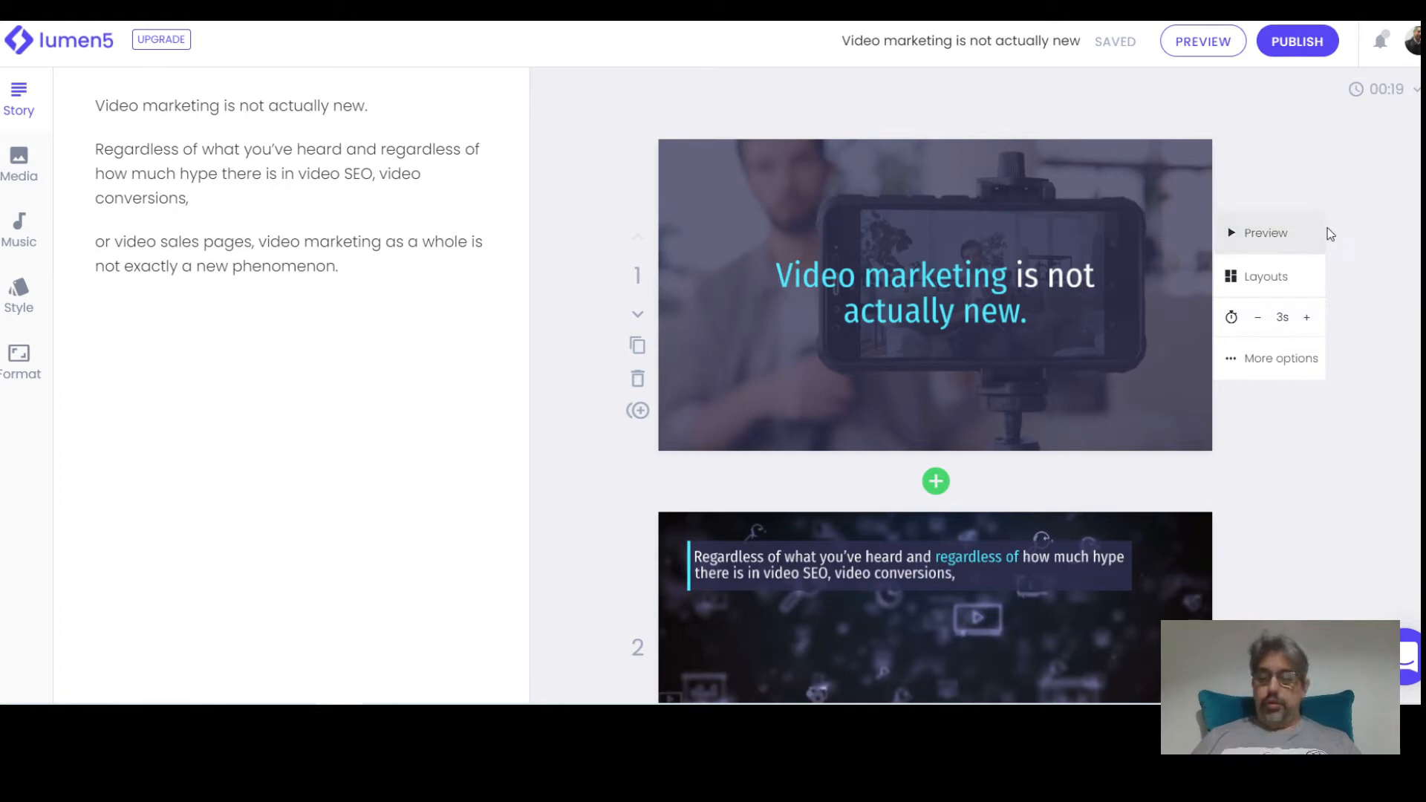
Browse the background music tracks and their mood filters, and search the free audio tracks for "corporate"
{"action": "left_click", "coordinate": [18, 238]}
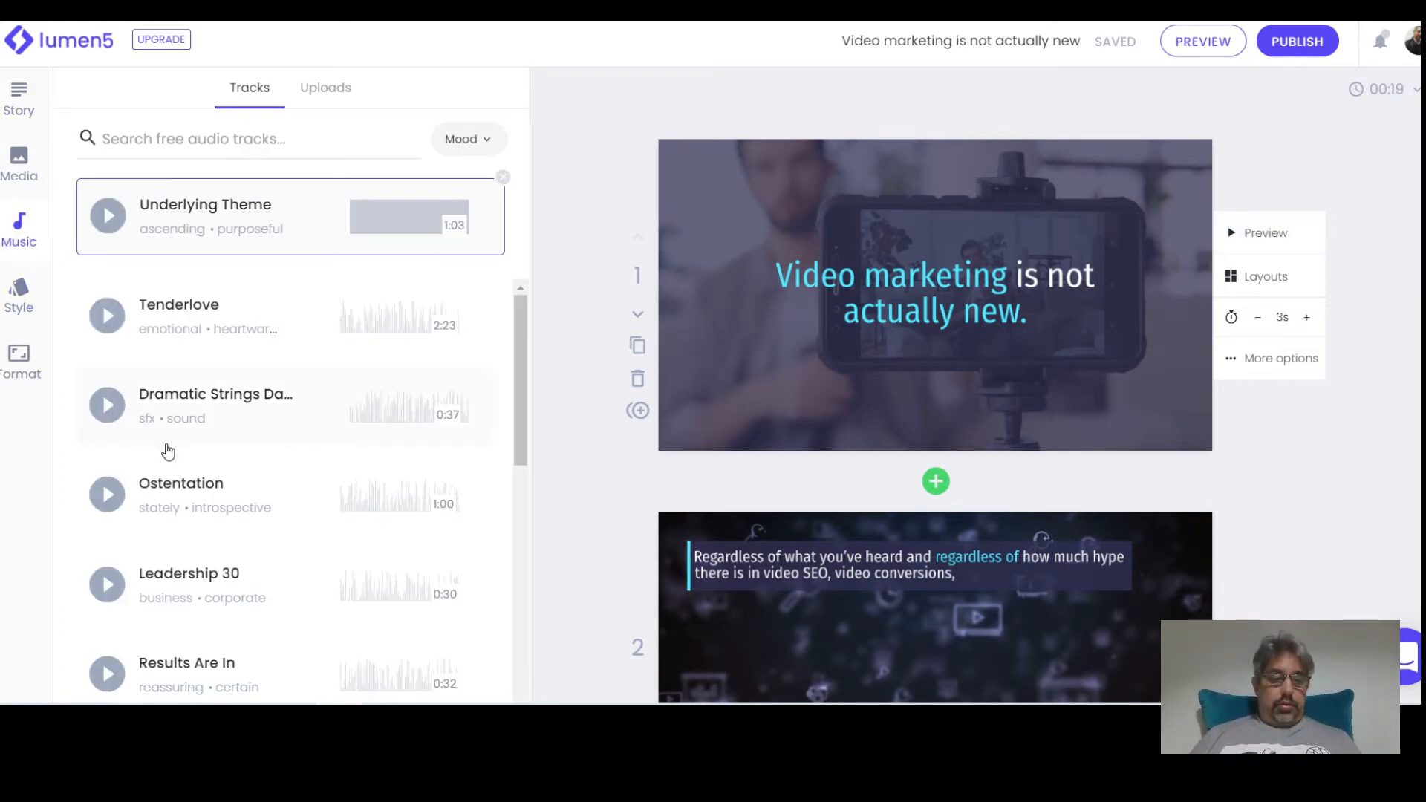
{"action": "scroll", "coordinate": [169, 444], "scroll_direction": "down", "scroll_amount": 2}
{"action": "scroll", "coordinate": [169, 445], "scroll_direction": "up", "scroll_amount": 2}
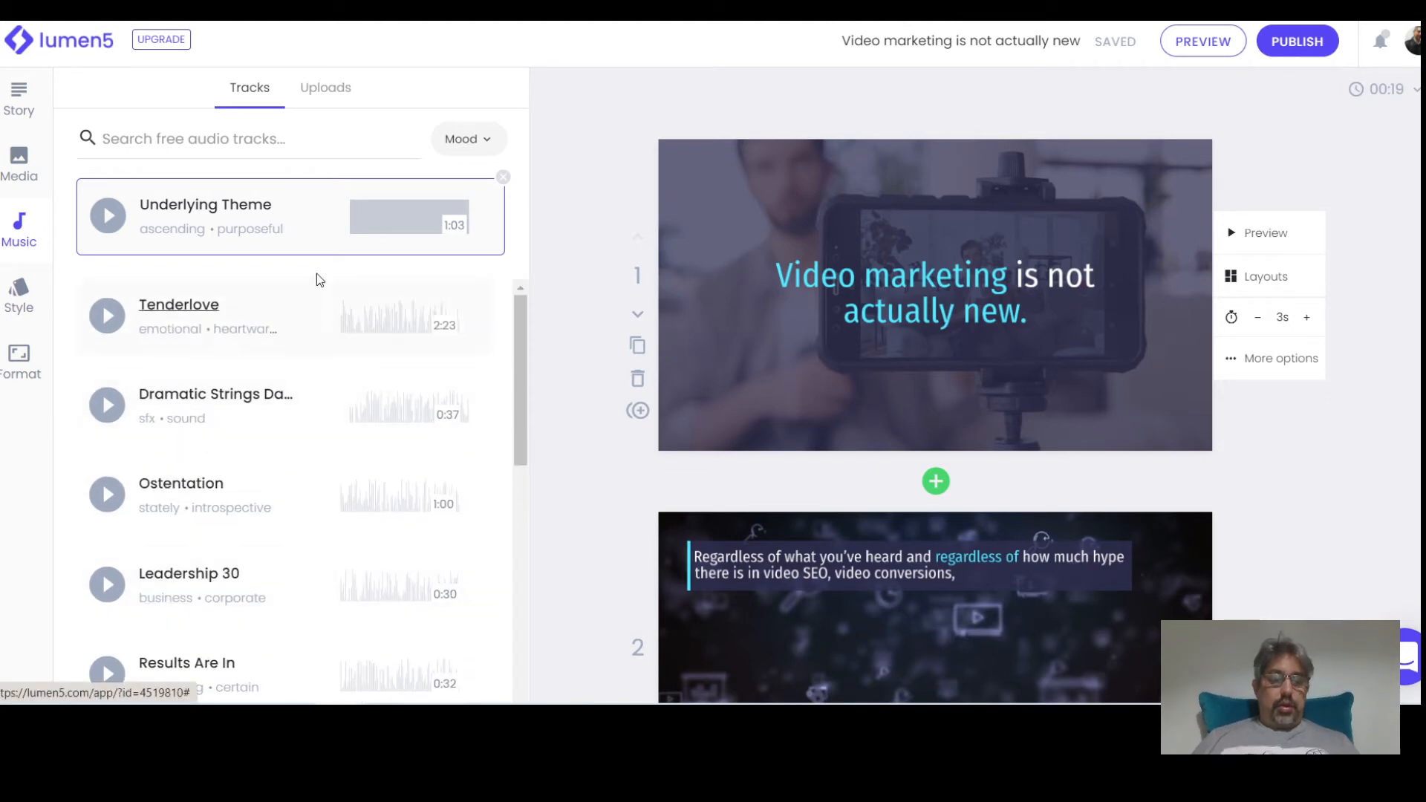
{"action": "left_click", "coordinate": [480, 141]}
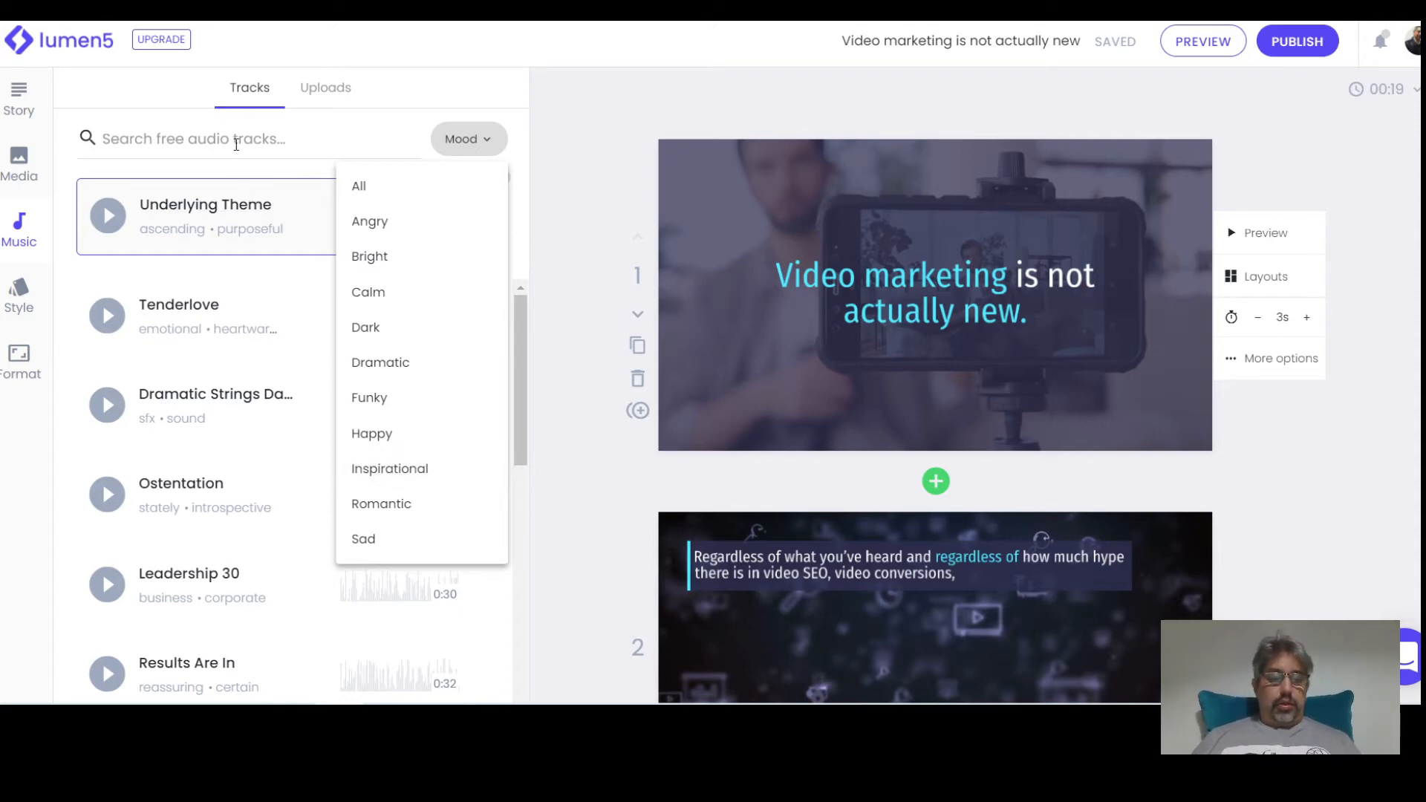
{"action": "left_click", "coordinate": [236, 141]}
{"action": "type", "text": "co"}
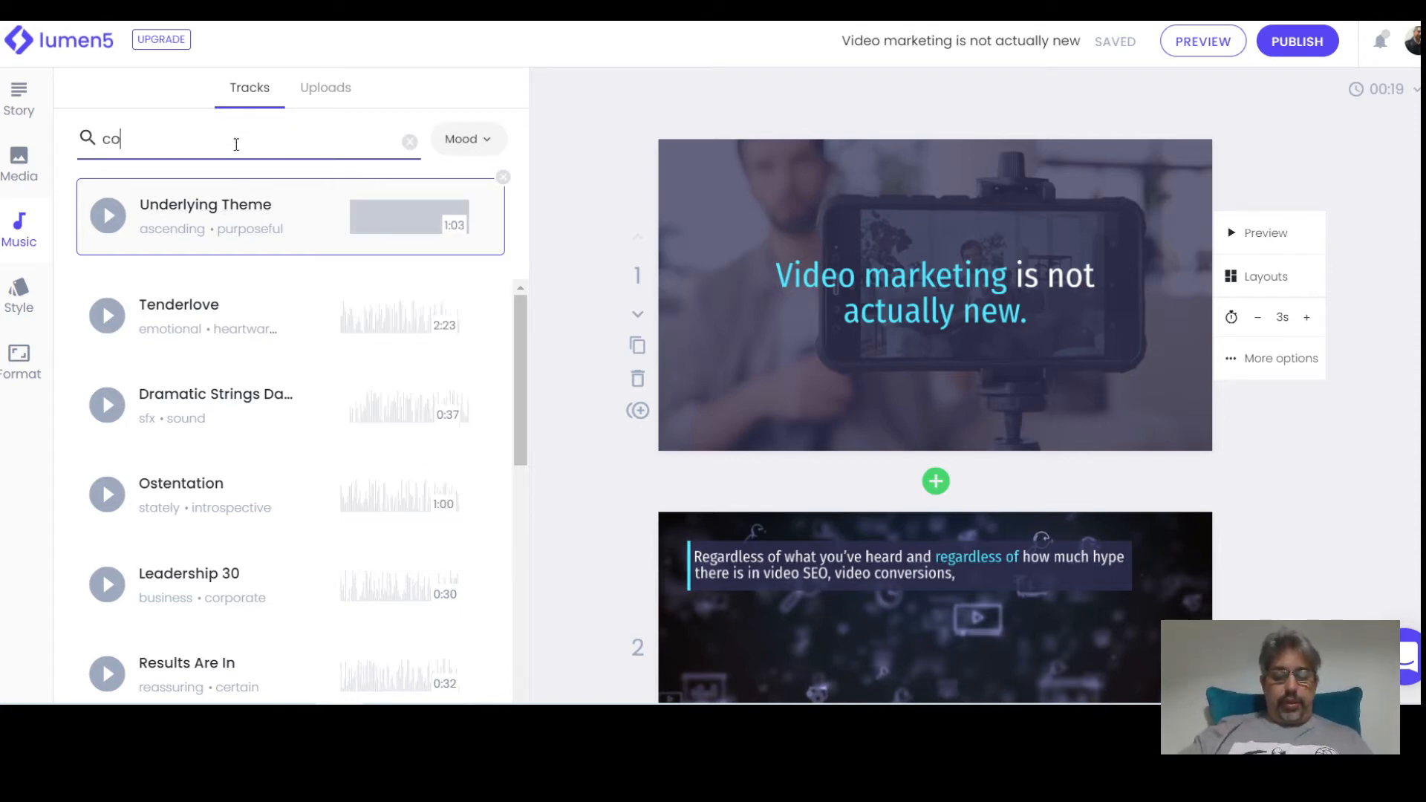
{"action": "type", "text": "rporate"}
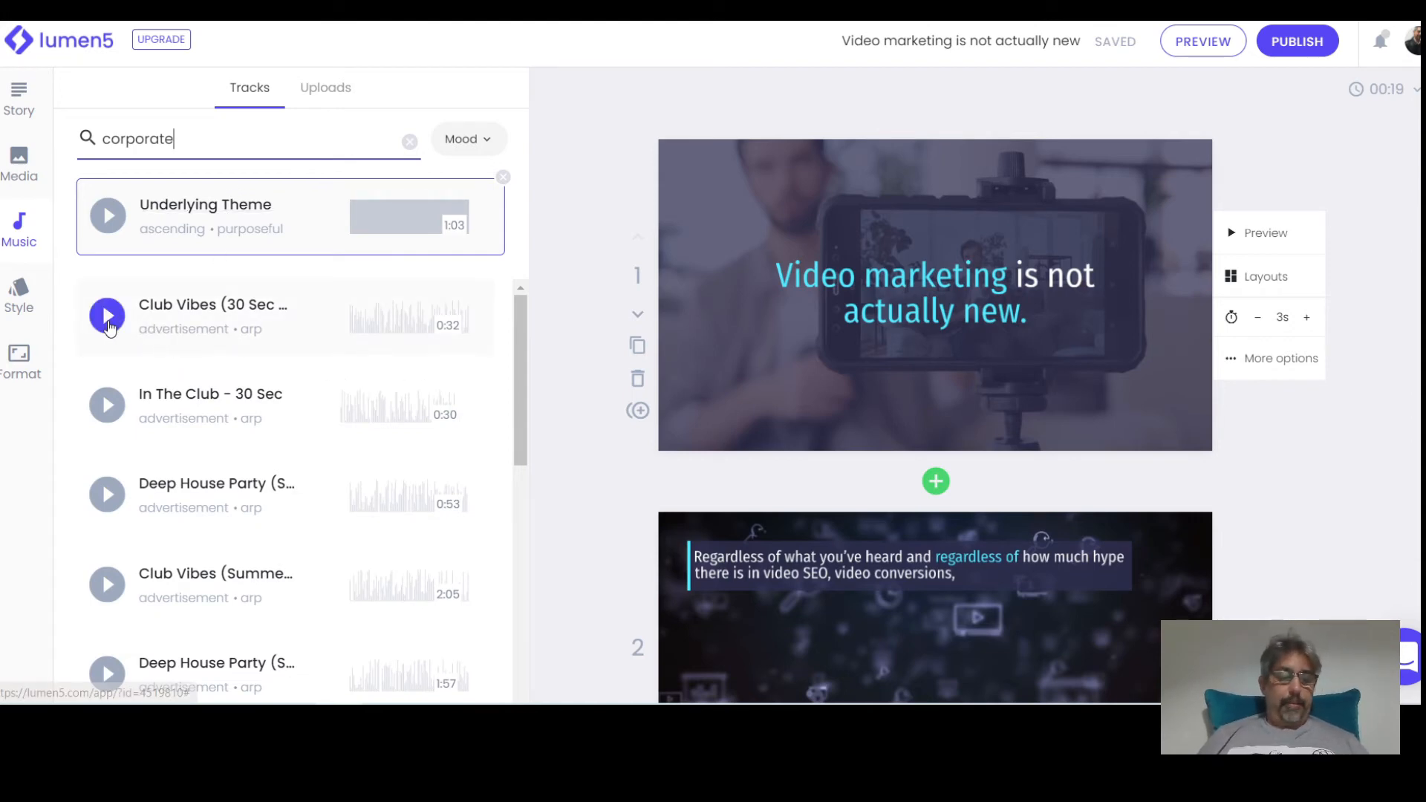
Listen to samples of the Club Vibes (30 Sec) track and the two Summer Techno tracks (1:06 and 2:37)
{"action": "left_click", "coordinate": [108, 315]}
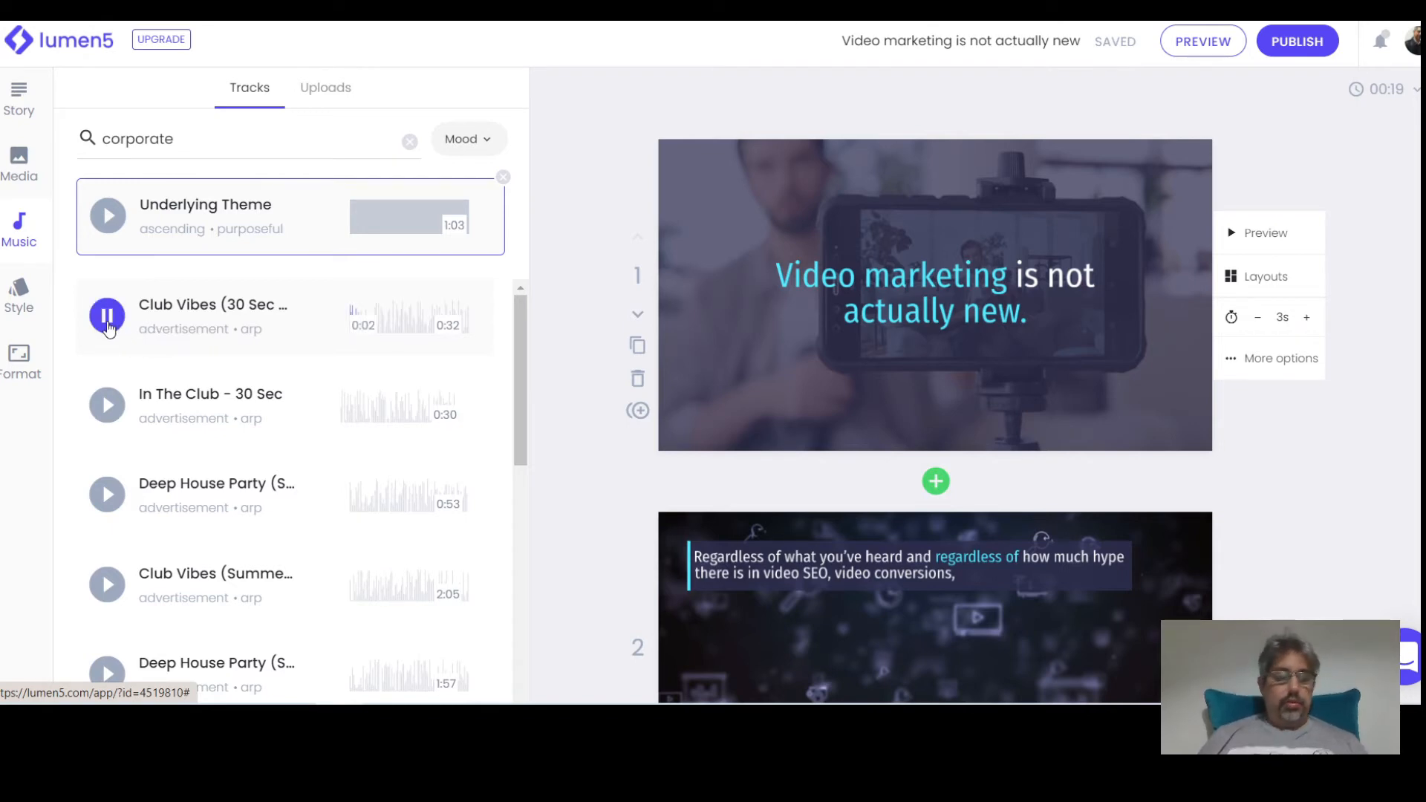
{"action": "scroll", "coordinate": [119, 401], "scroll_direction": "down", "scroll_amount": 2}
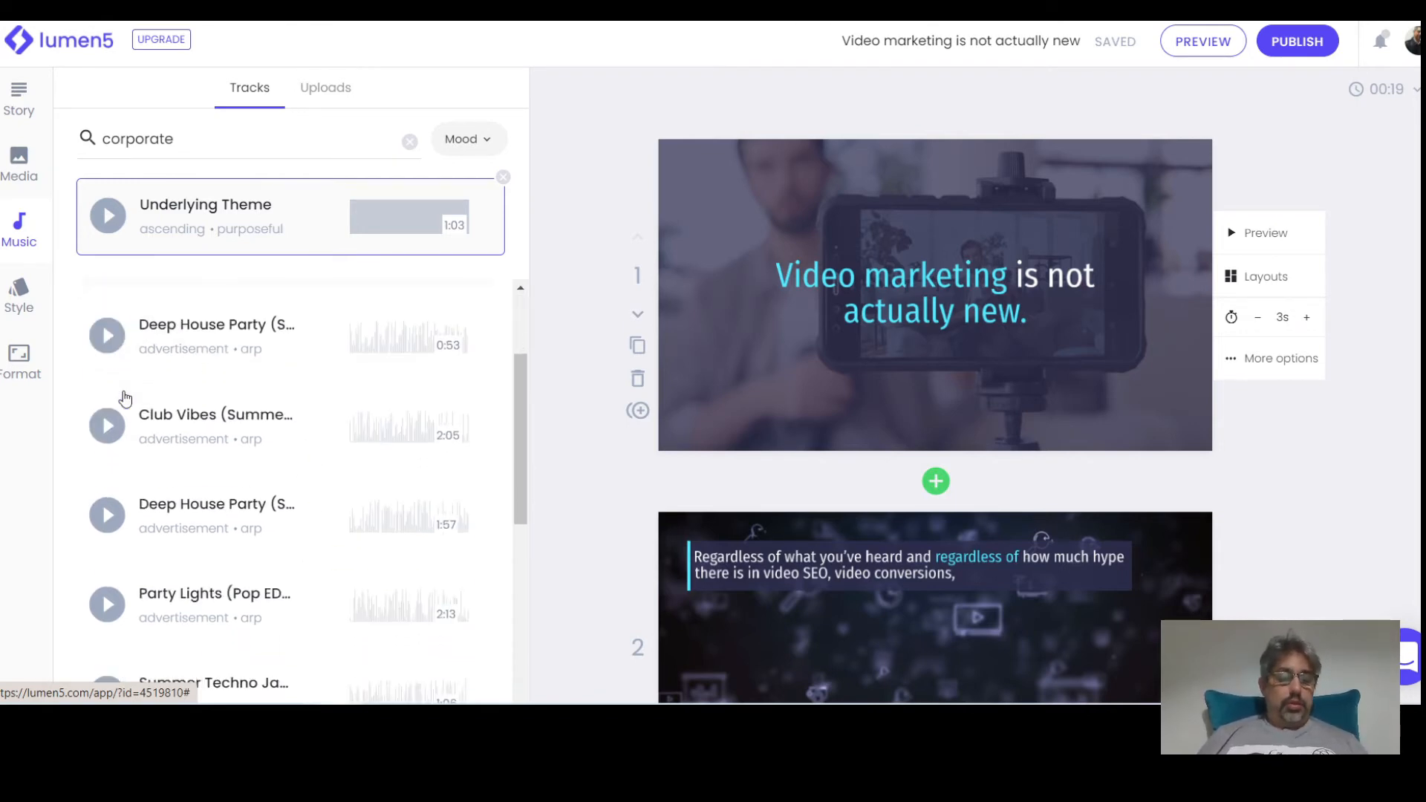
{"action": "scroll", "coordinate": [123, 394], "scroll_direction": "up", "scroll_amount": 2}
{"action": "scroll", "coordinate": [123, 394], "scroll_direction": "down", "scroll_amount": 4}
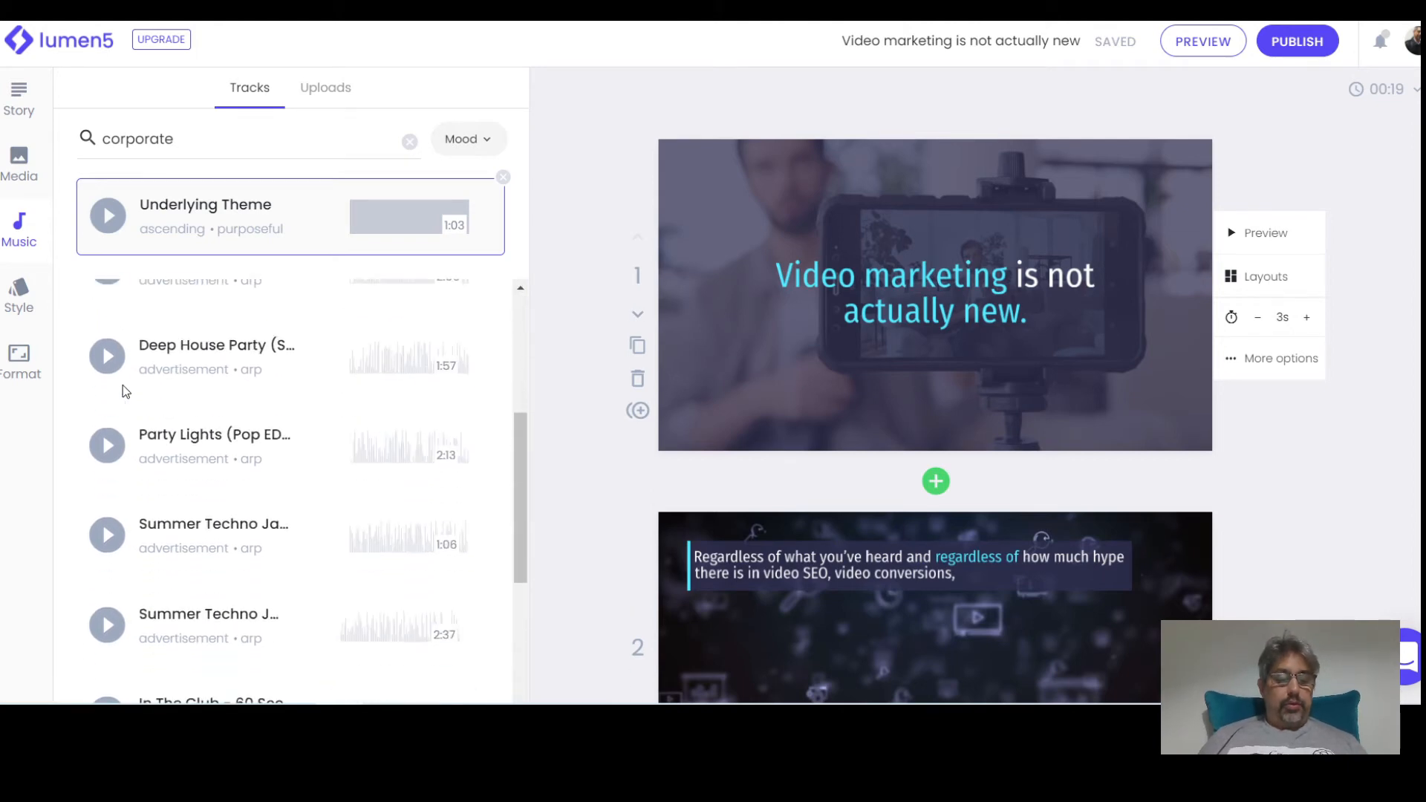
{"action": "left_click", "coordinate": [108, 535]}
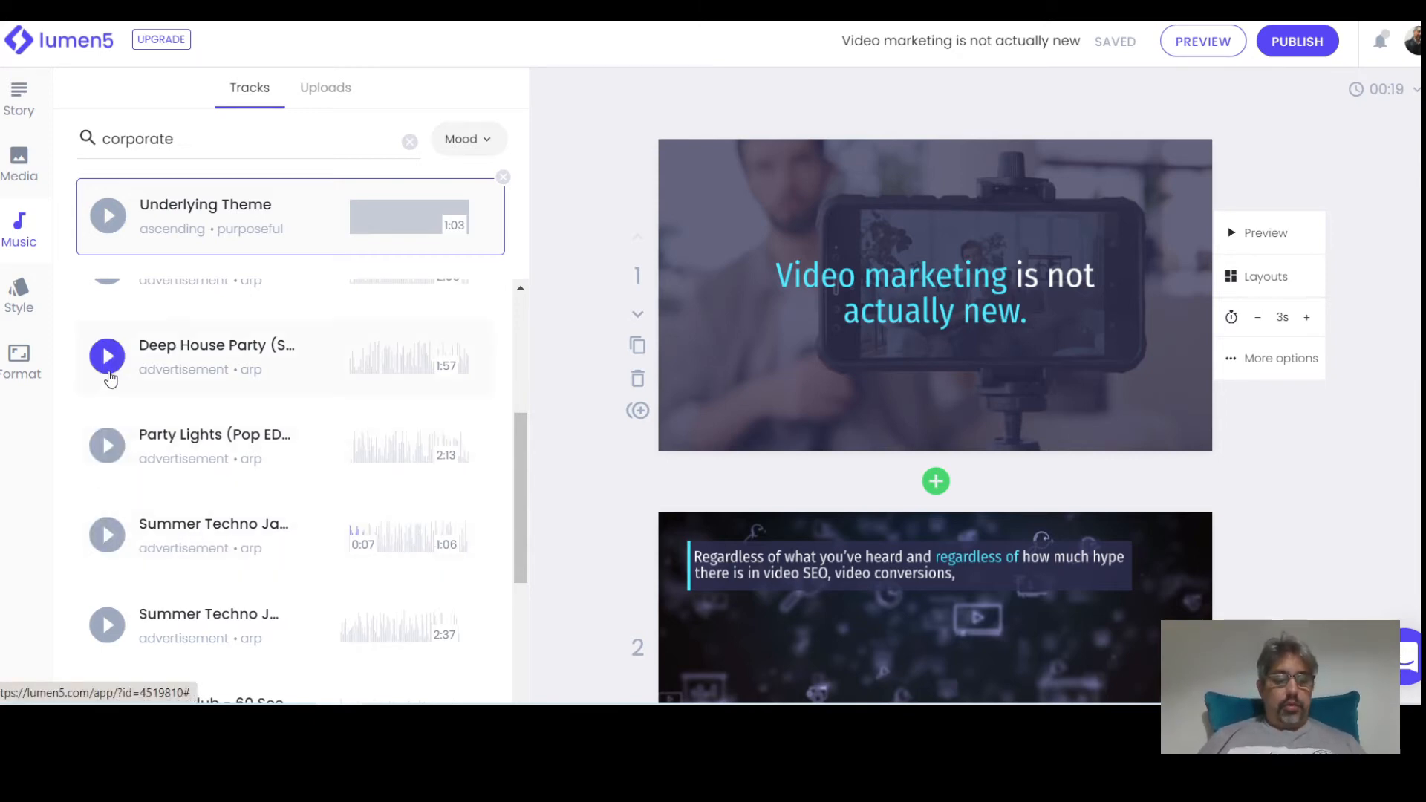
{"action": "scroll", "coordinate": [151, 501], "scroll_direction": "down", "scroll_amount": 1}
{"action": "scroll", "coordinate": [149, 503], "scroll_direction": "down", "scroll_amount": 2}
{"action": "left_click", "coordinate": [107, 466]}
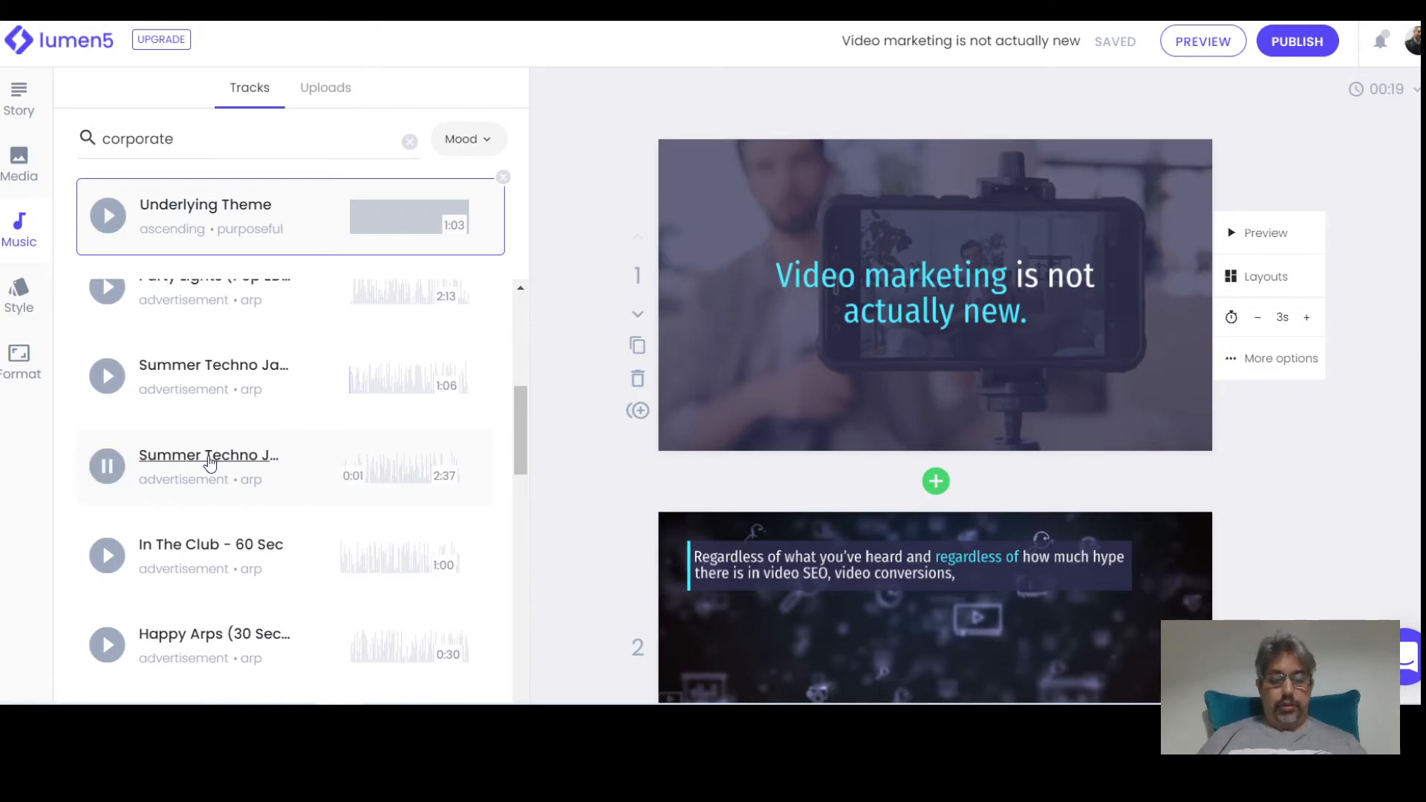
{"action": "left_click", "coordinate": [107, 466]}
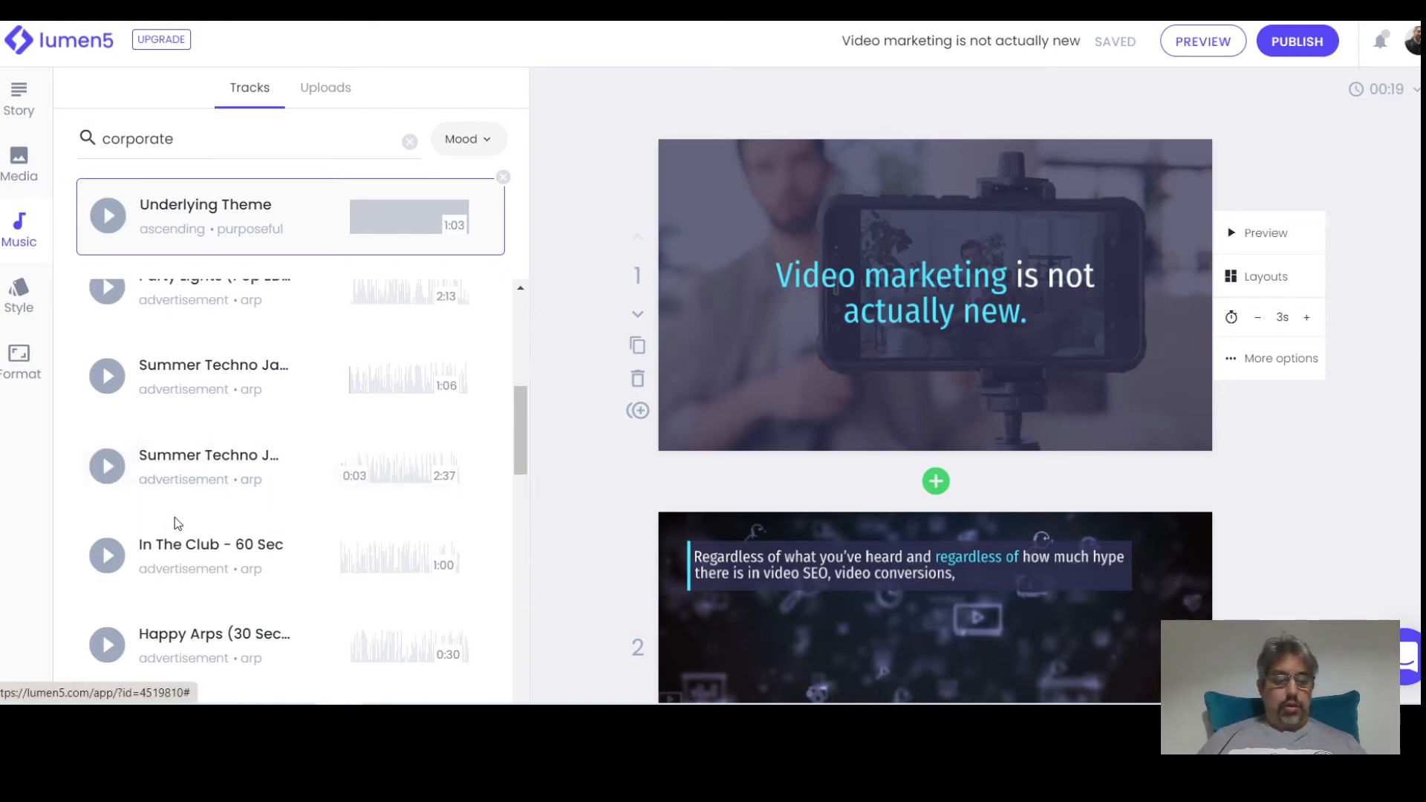
Compare Club Vibes (30 Sec) with In The Club - 30 Sec, and set the 1:01 Happy Arps (Short V...) track as the video's music
{"action": "scroll", "coordinate": [208, 524], "scroll_direction": "up", "scroll_amount": 5}
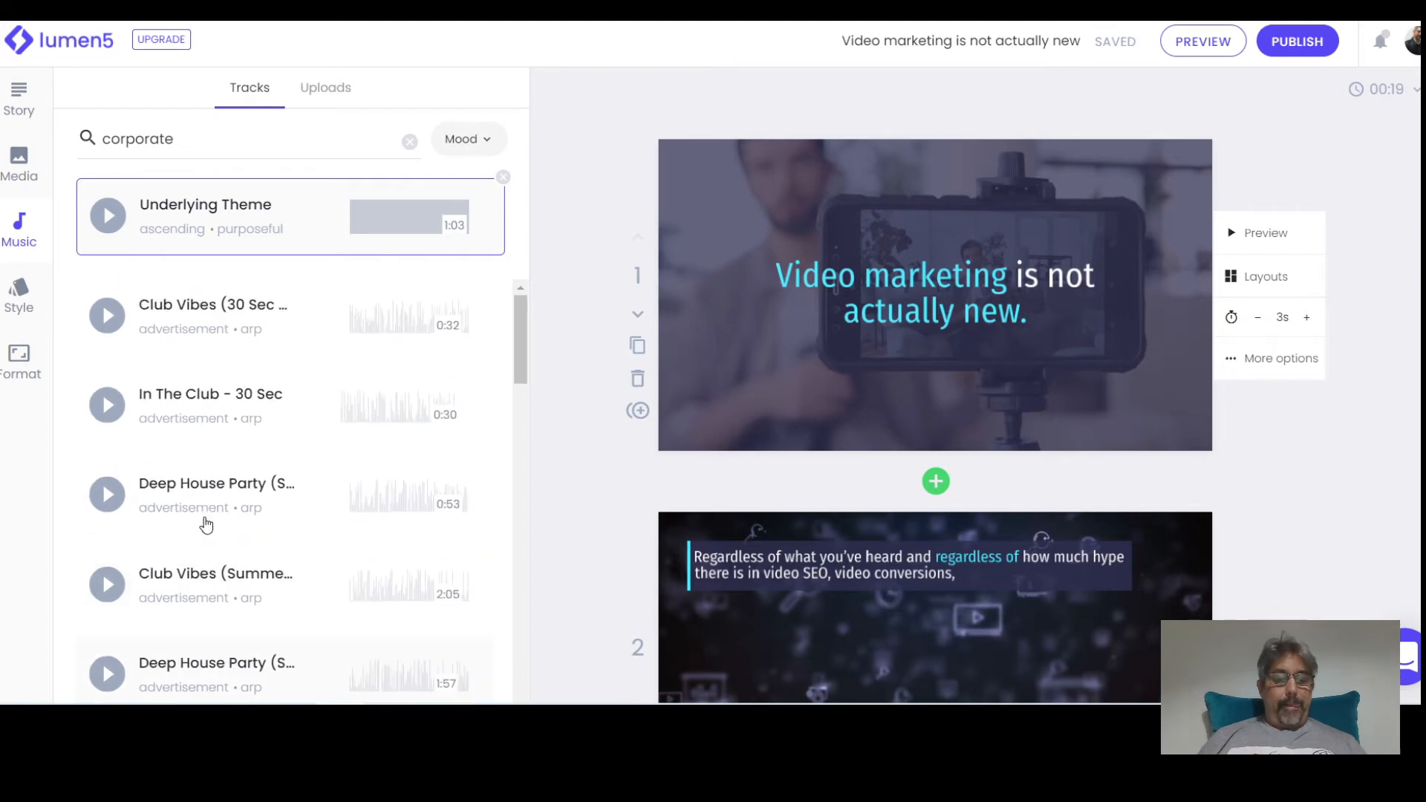
{"action": "left_click", "coordinate": [107, 315]}
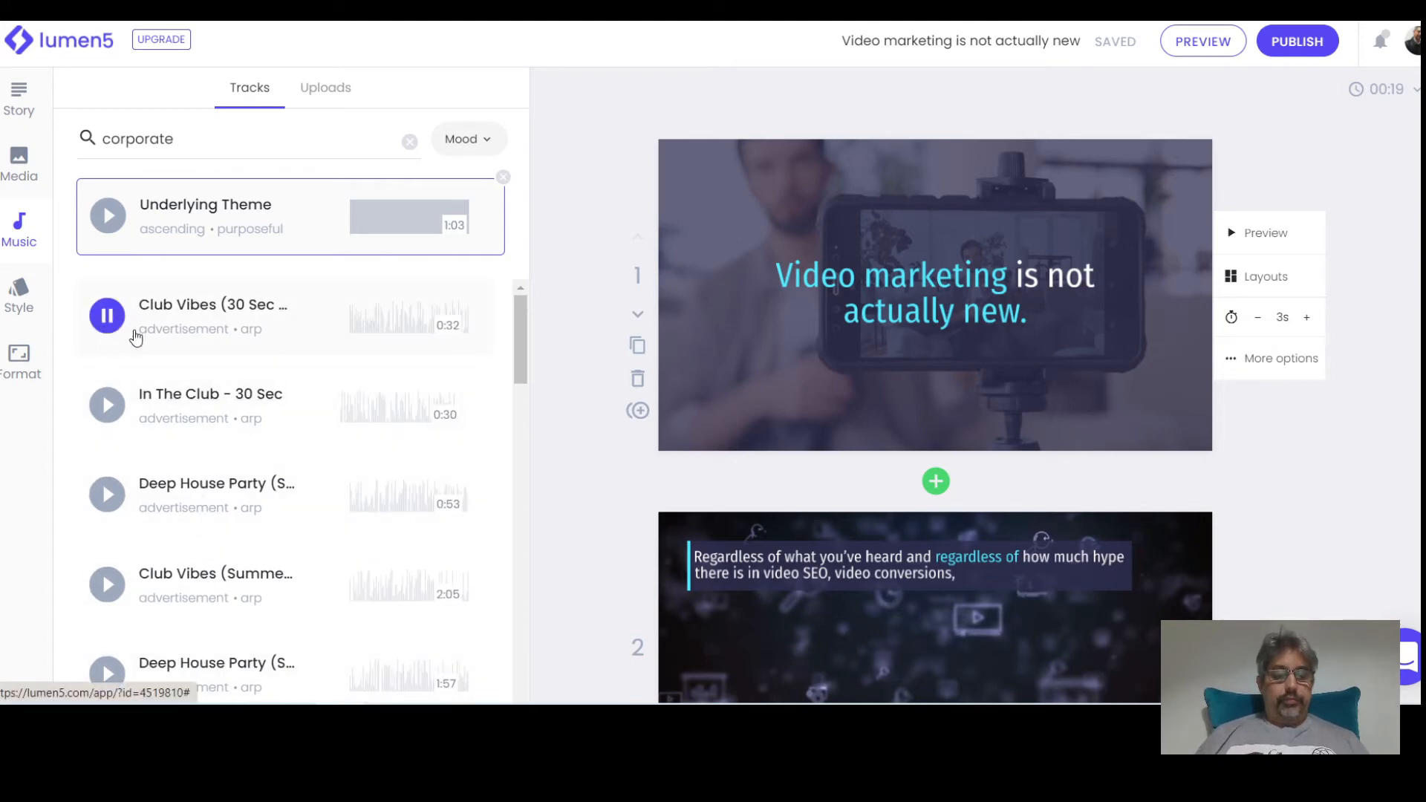
{"action": "left_click", "coordinate": [107, 315]}
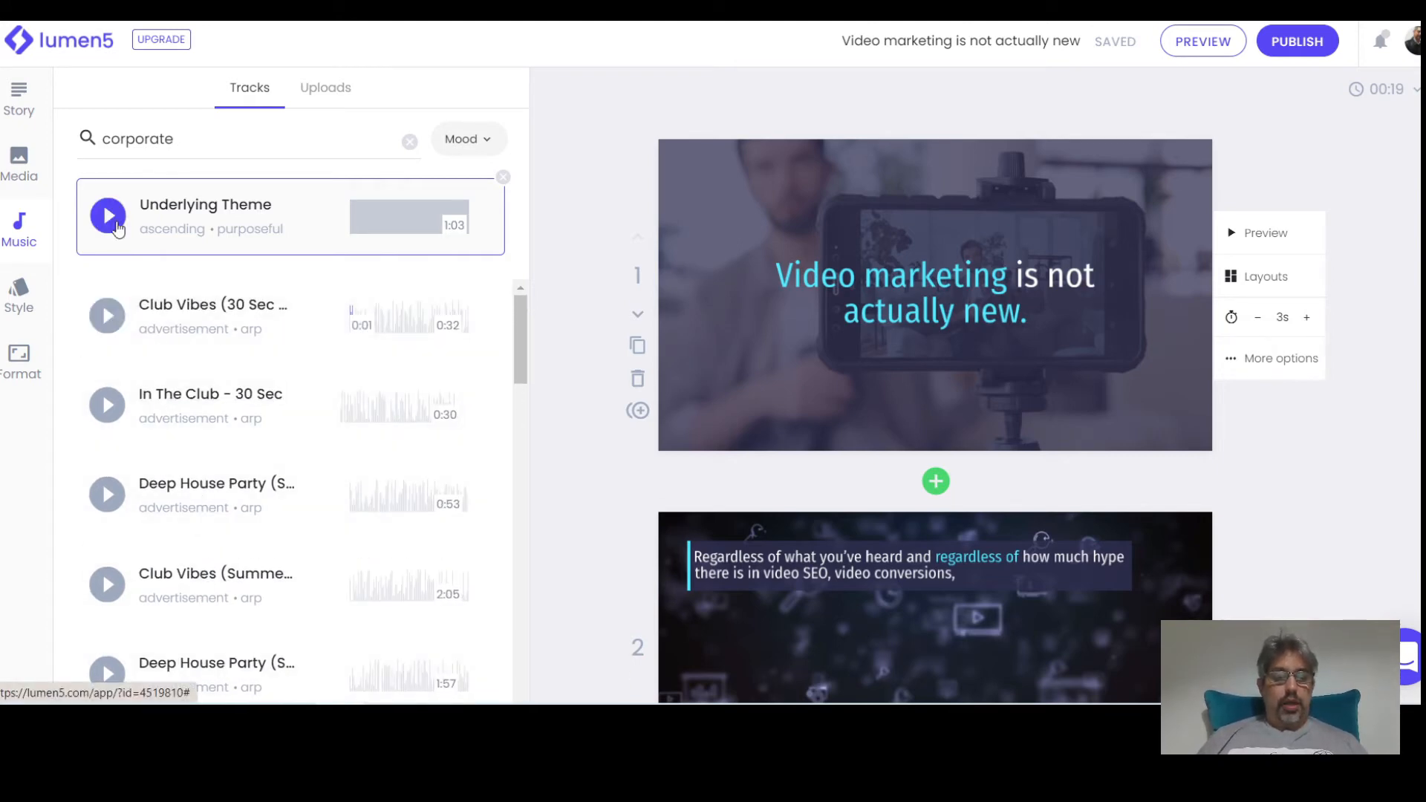
{"action": "left_click", "coordinate": [109, 407]}
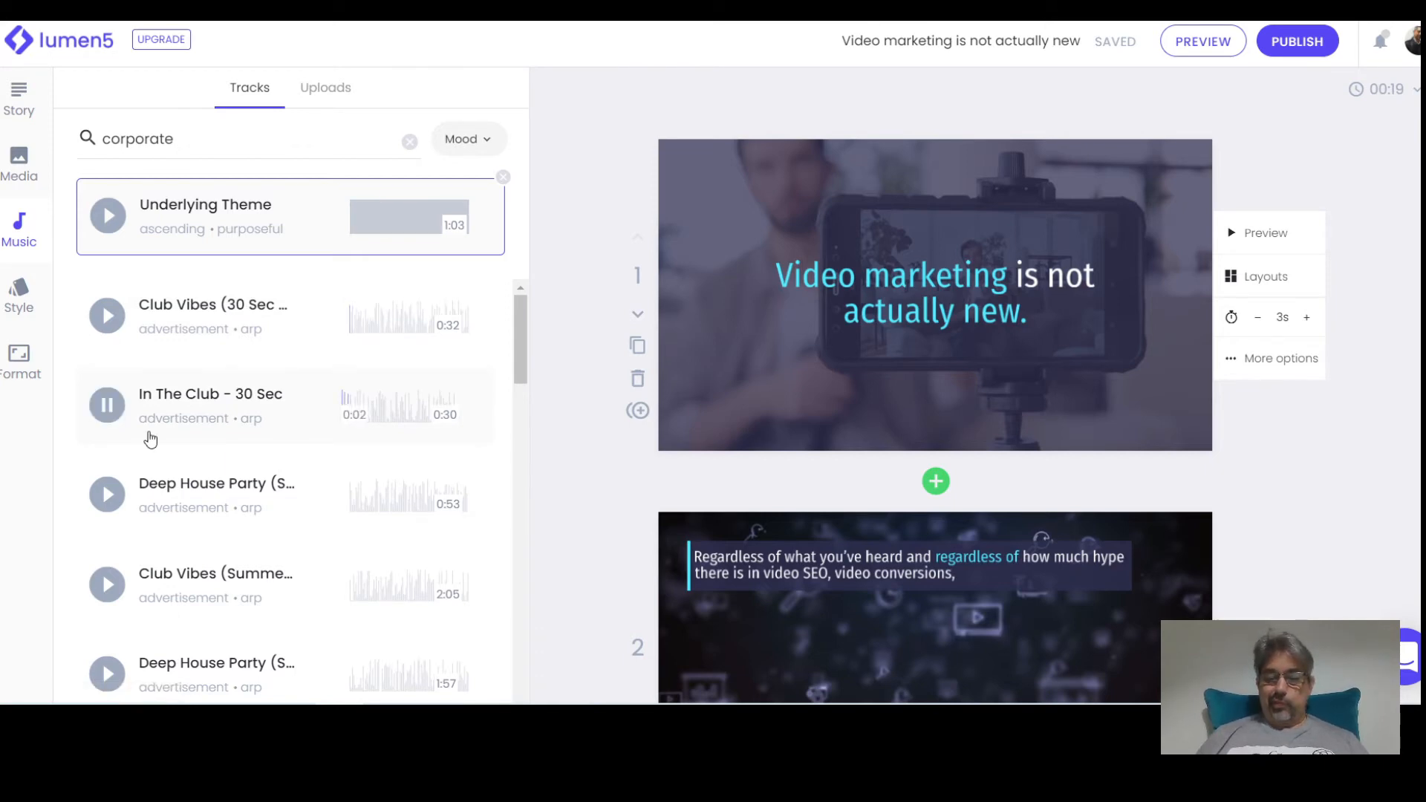
{"action": "left_click", "coordinate": [107, 407]}
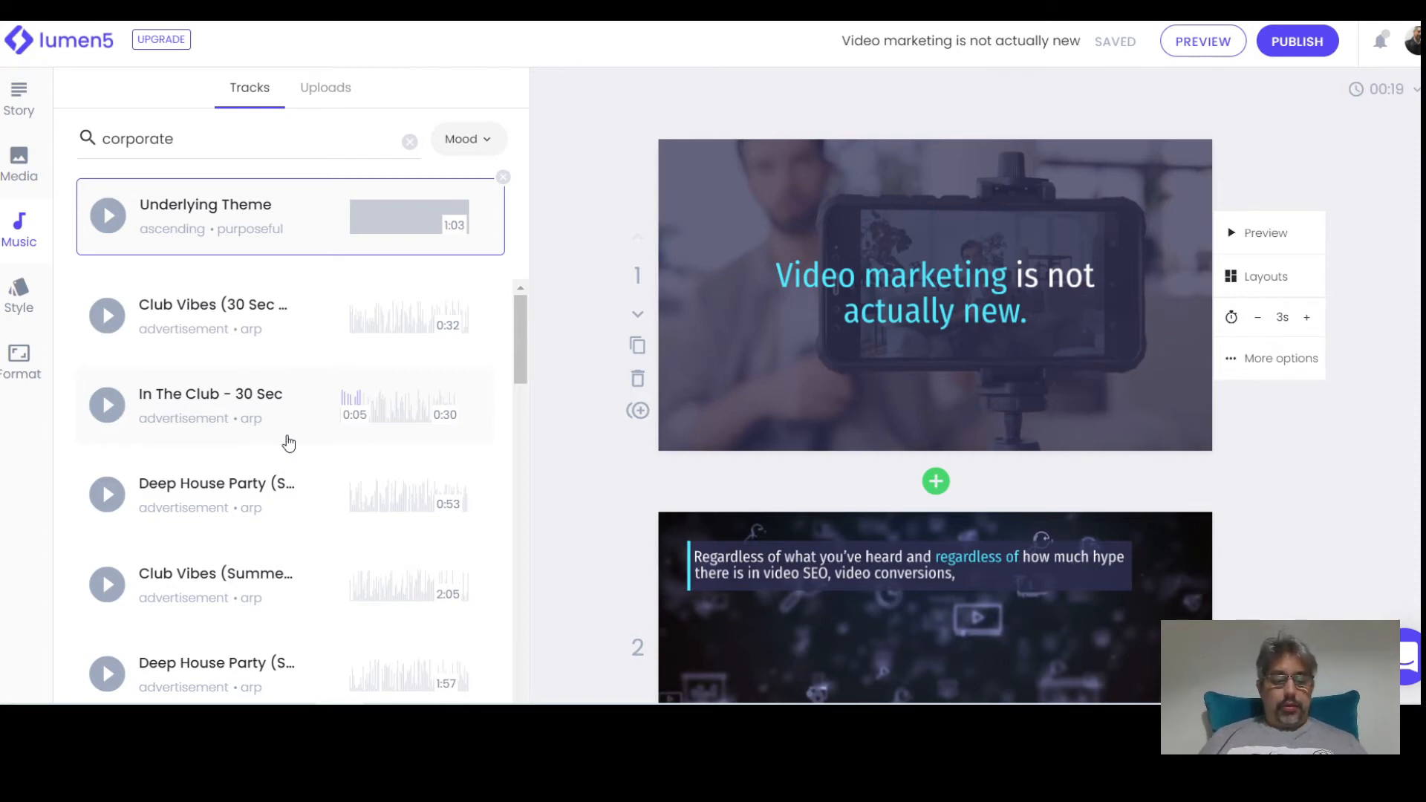
{"action": "scroll", "coordinate": [289, 443], "scroll_direction": "down", "scroll_amount": 2}
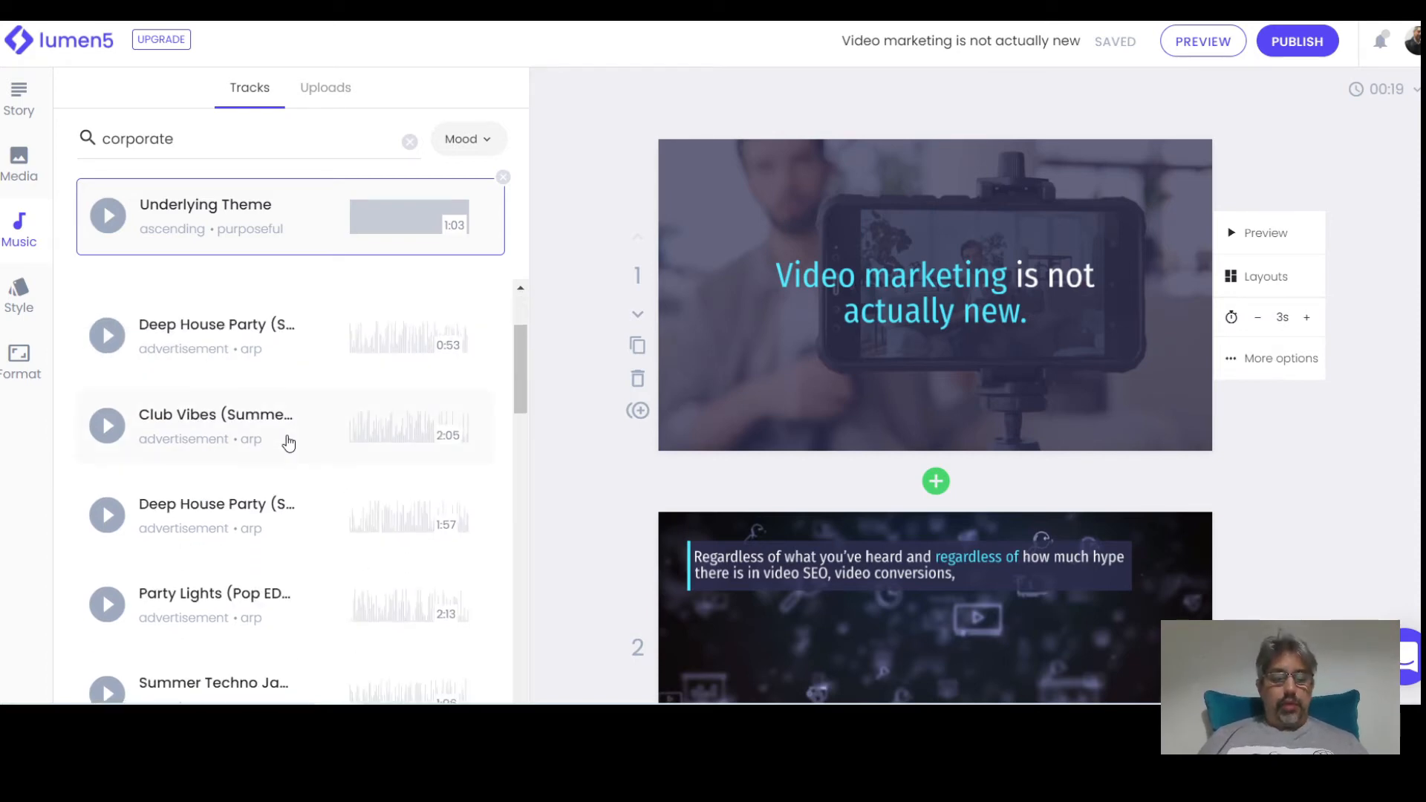
{"action": "scroll", "coordinate": [288, 443], "scroll_direction": "down", "scroll_amount": 2}
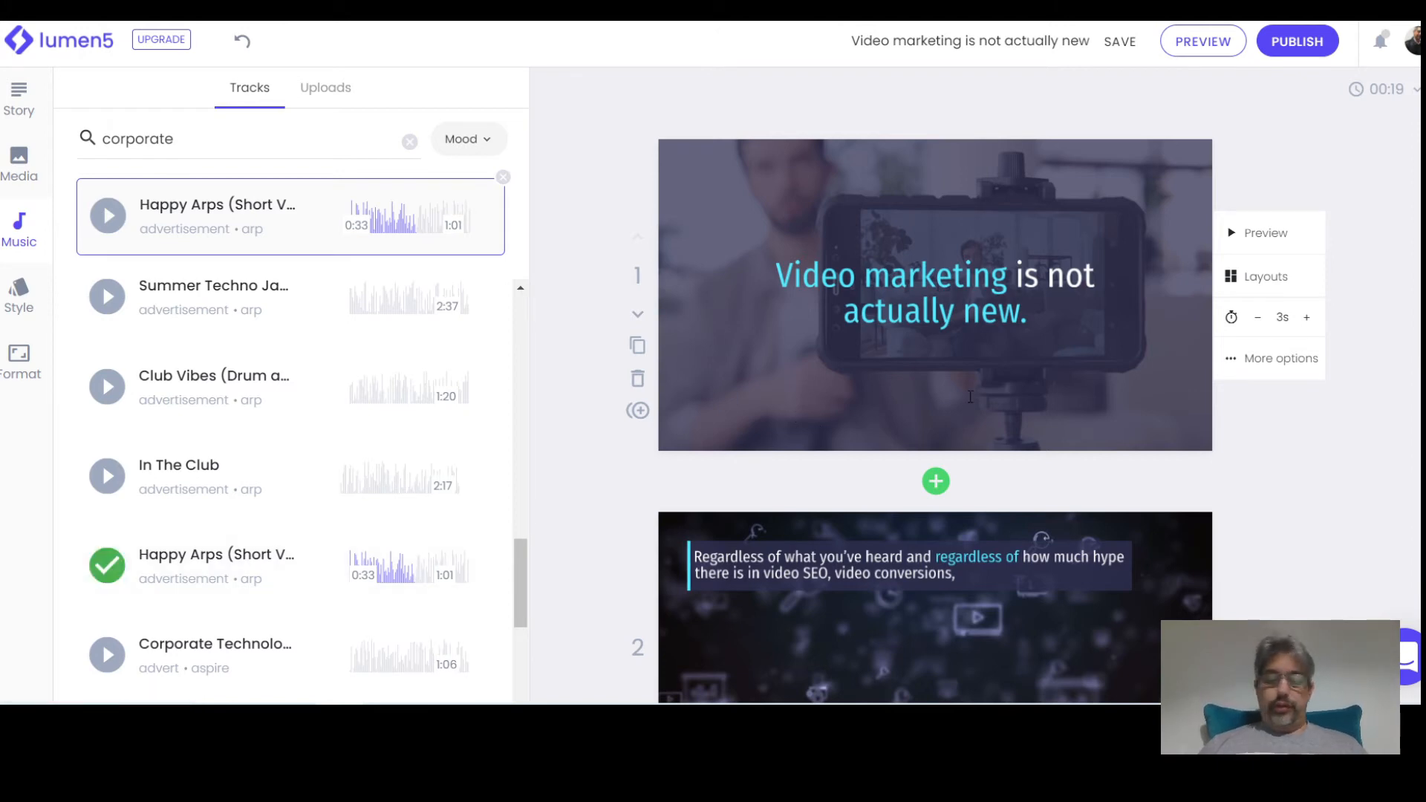
Preview the first scene with the selected music and return to the story script
{"action": "left_click", "coordinate": [1083, 363]}
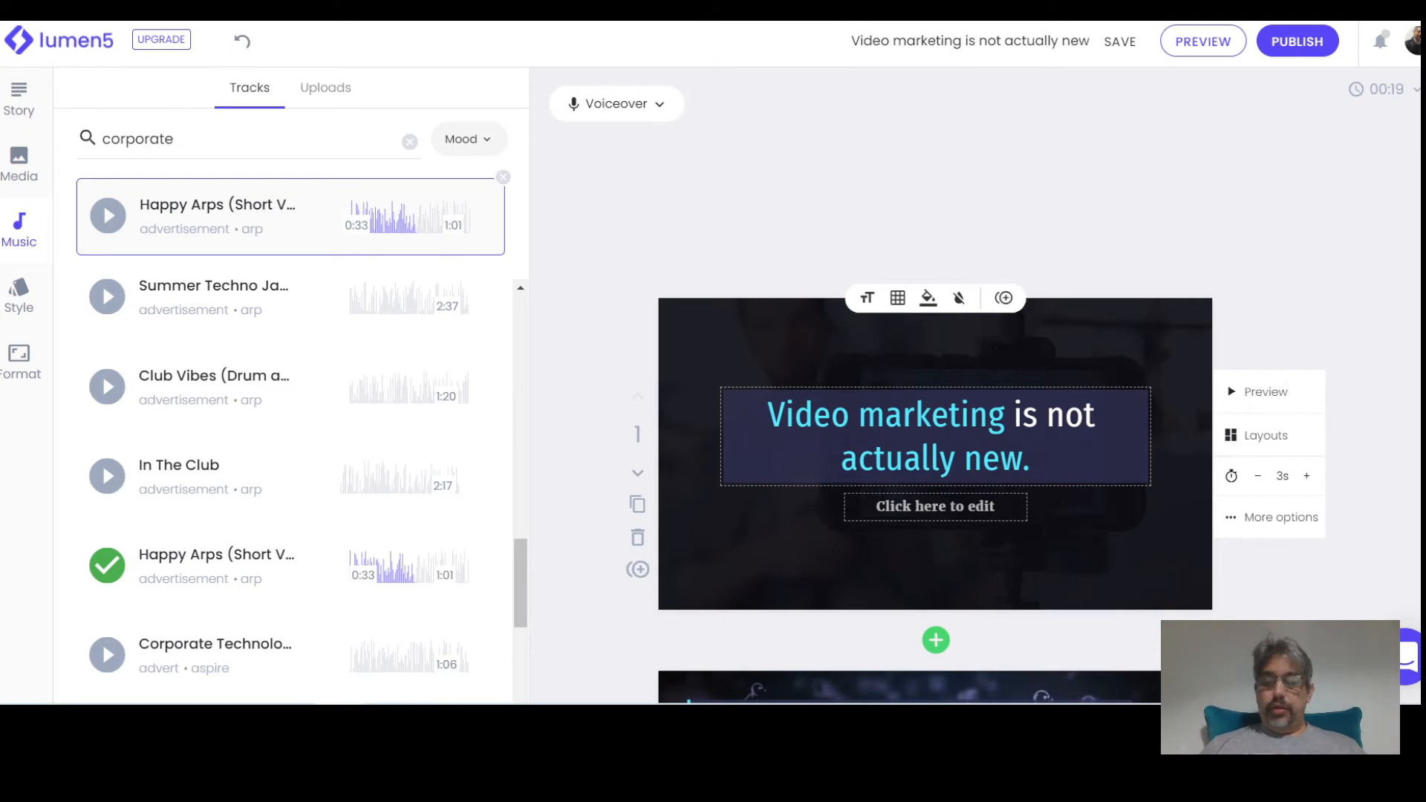
{"action": "scroll", "coordinate": [129, 565], "scroll_direction": "down", "scroll_amount": 2}
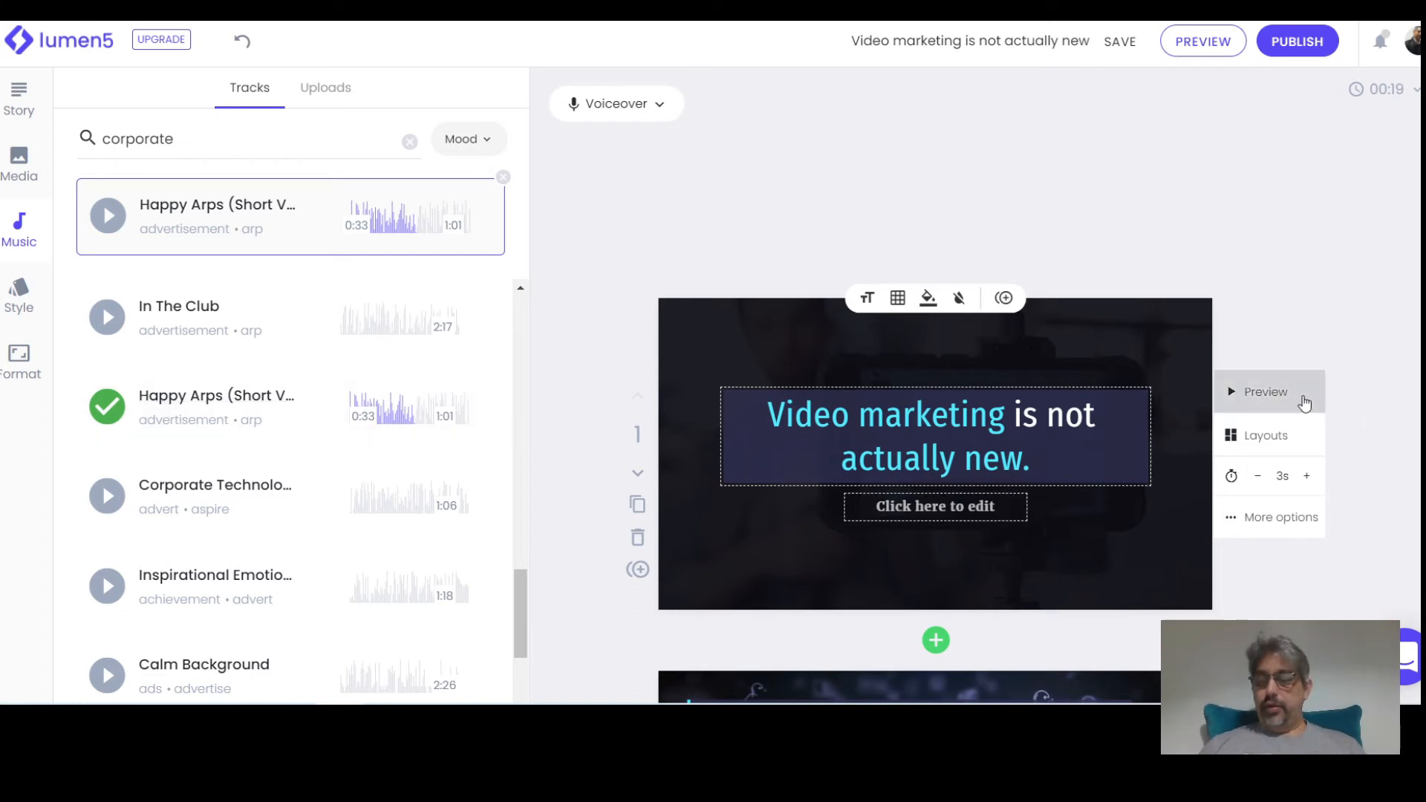
{"action": "left_click", "coordinate": [1276, 399]}
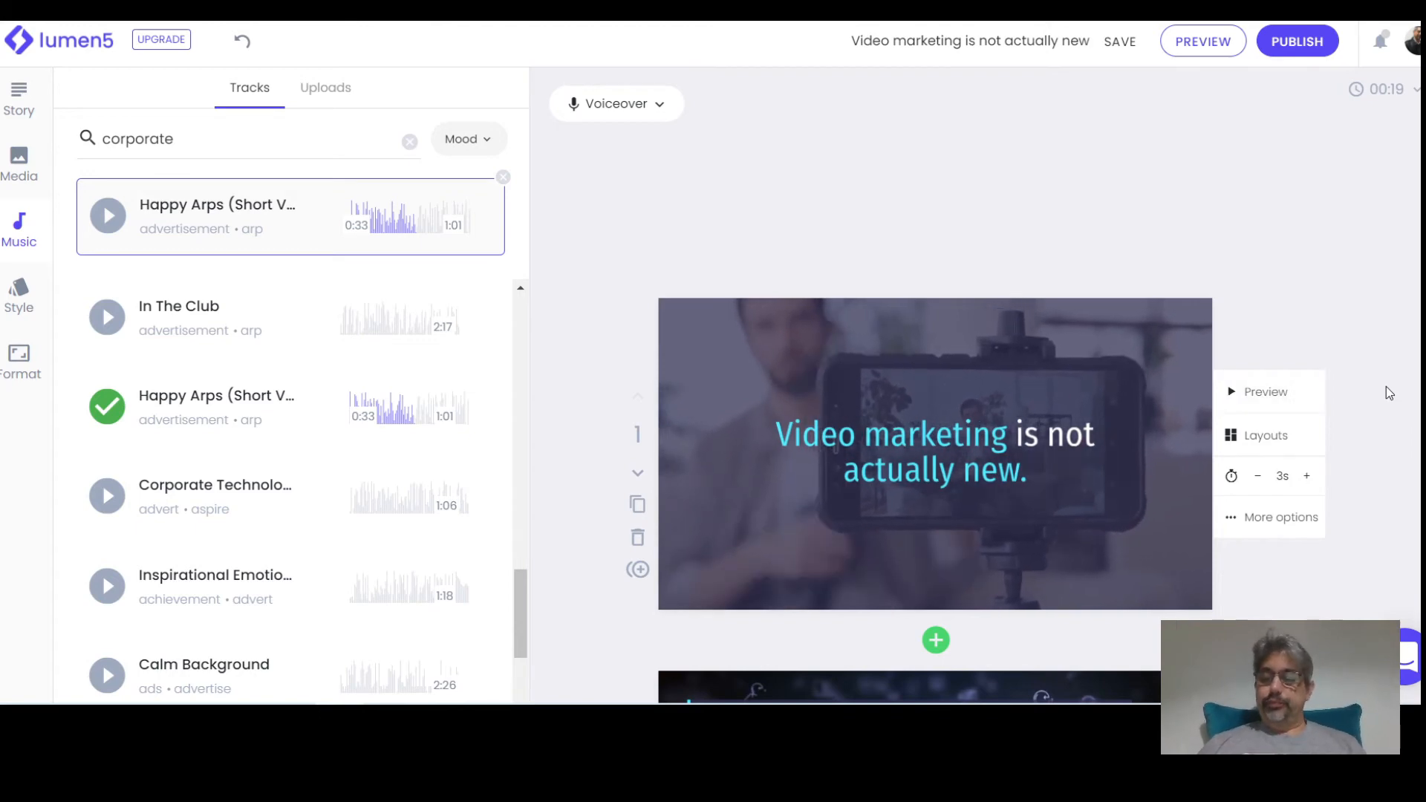
{"action": "scroll", "coordinate": [1386, 387], "scroll_direction": "down", "scroll_amount": 2}
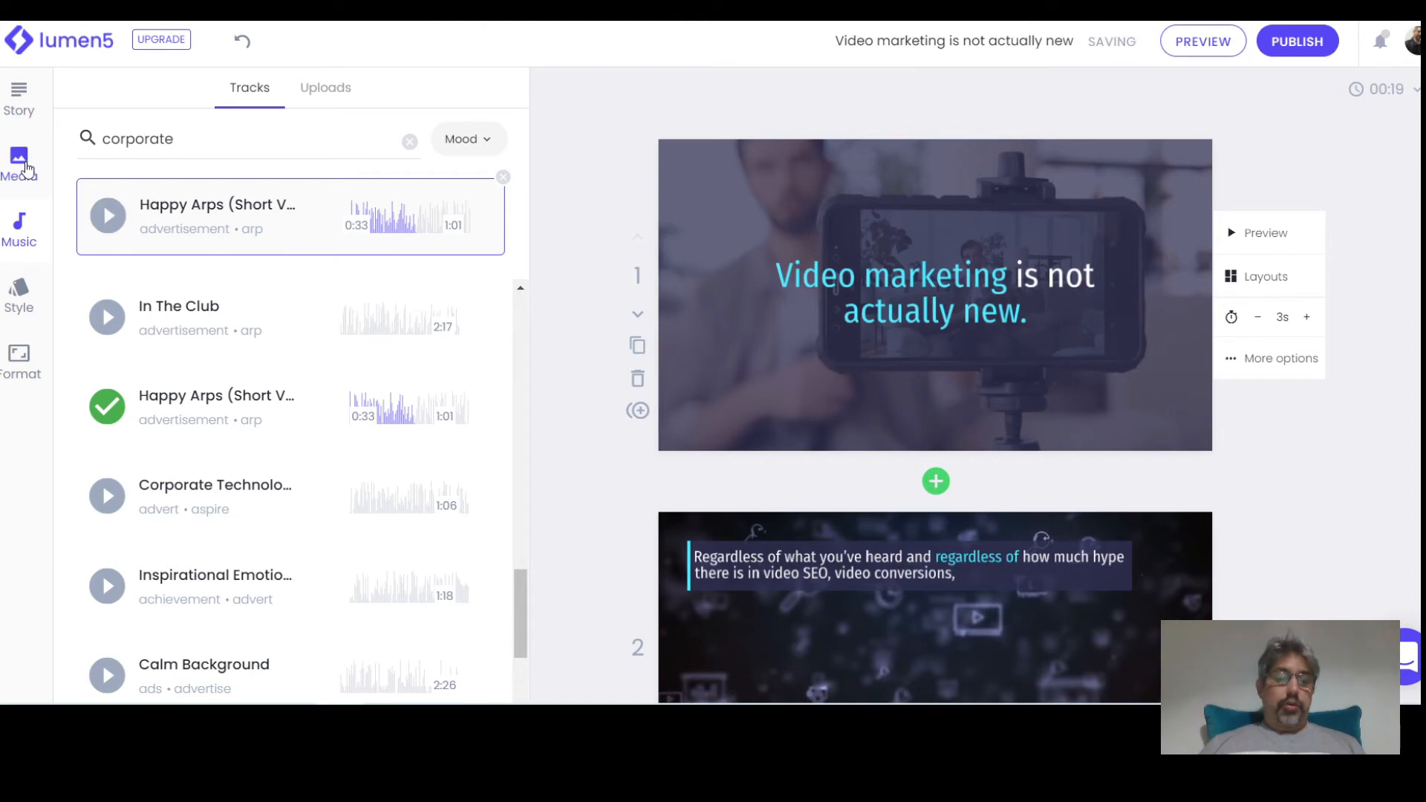
{"action": "left_click", "coordinate": [19, 96]}
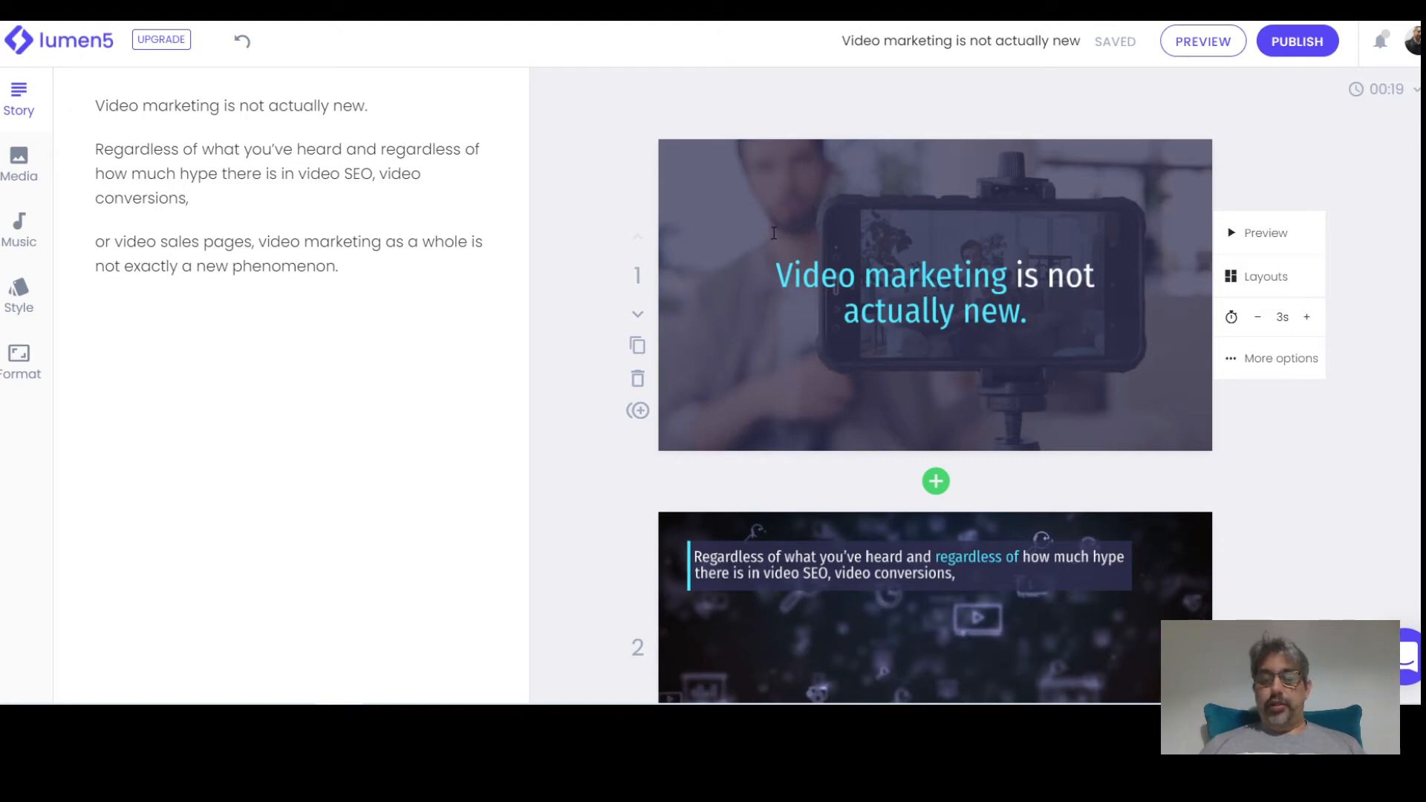
{"action": "scroll", "coordinate": [774, 233], "scroll_direction": "down", "scroll_amount": 4}
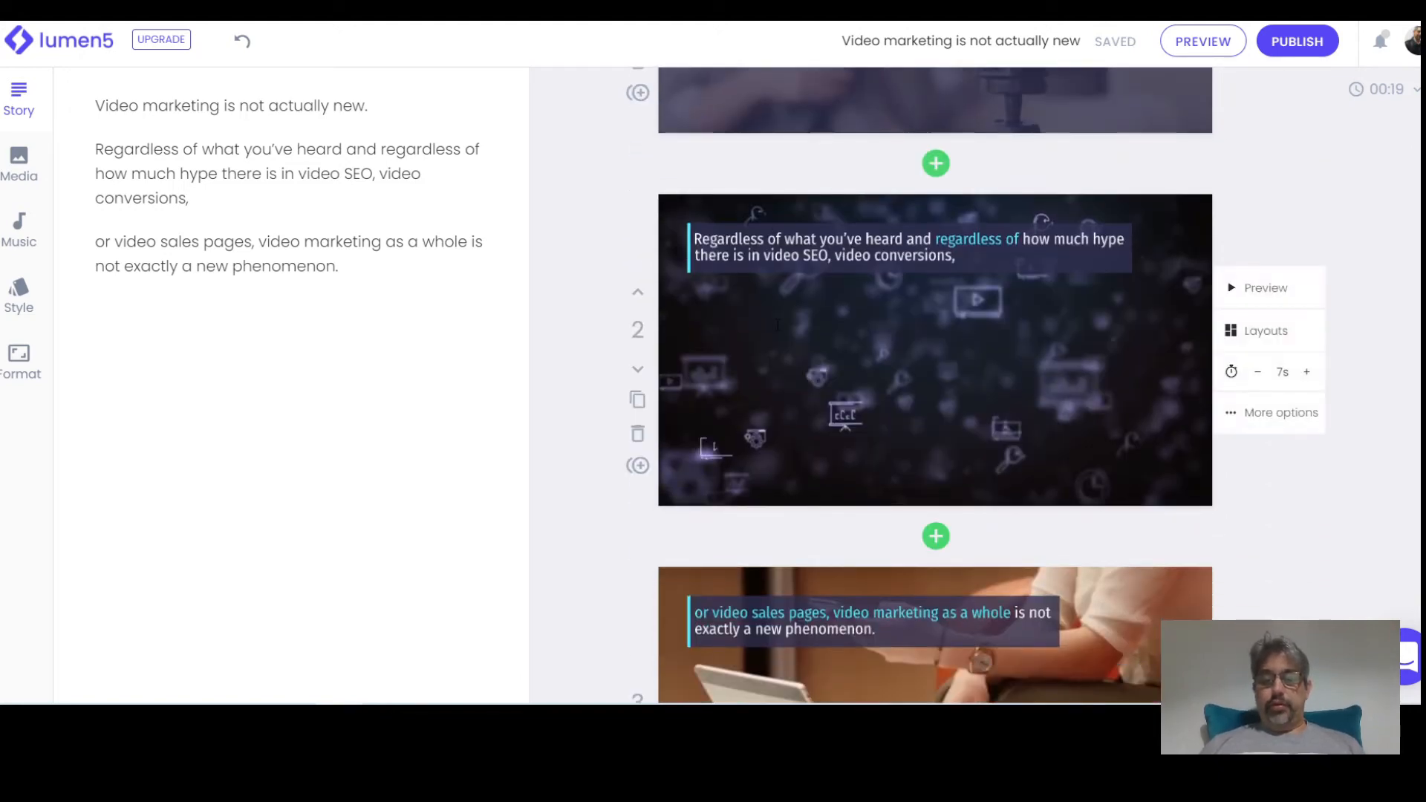
{"action": "left_click", "coordinate": [778, 326]}
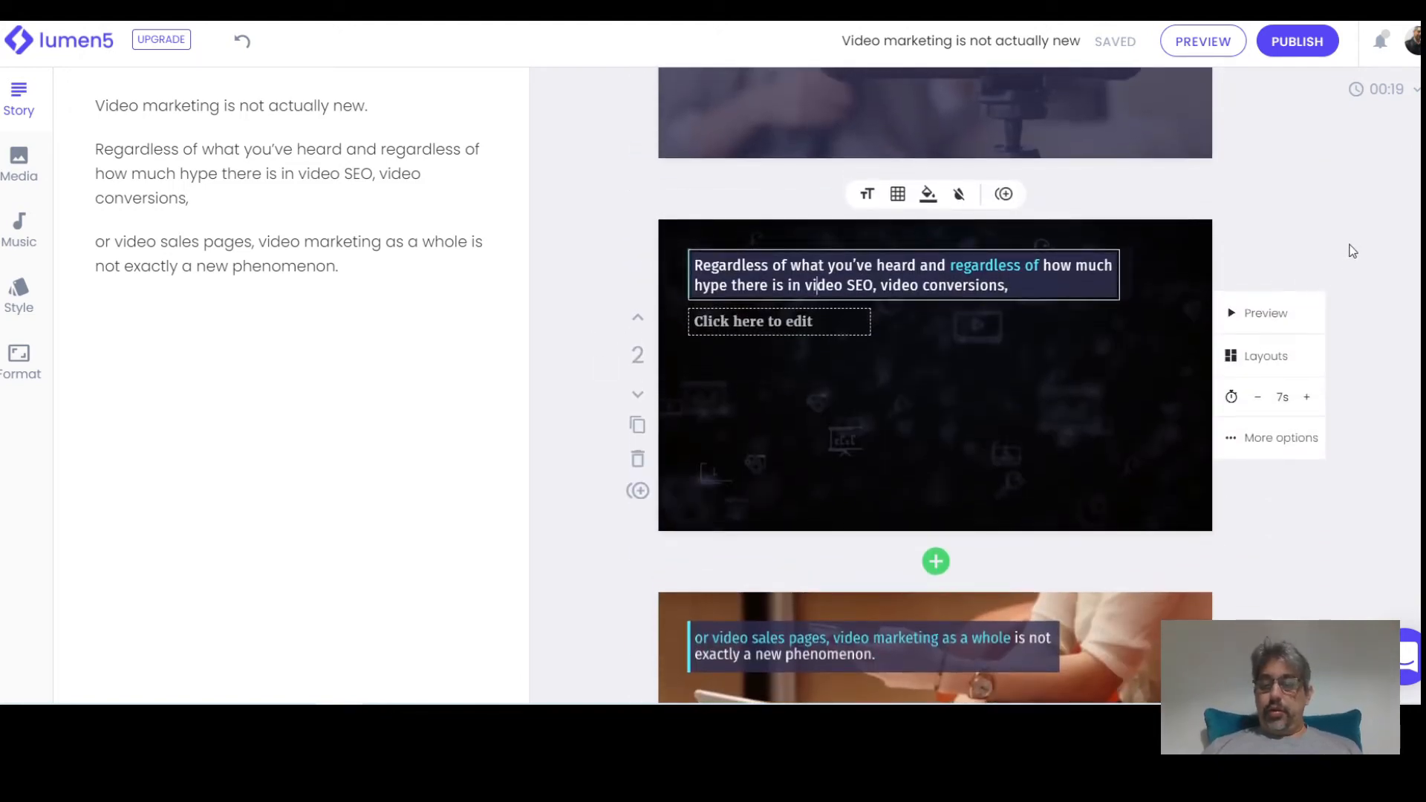
{"action": "left_click", "coordinate": [1350, 250]}
{"action": "scroll", "coordinate": [1109, 267], "scroll_direction": "up", "scroll_amount": 4}
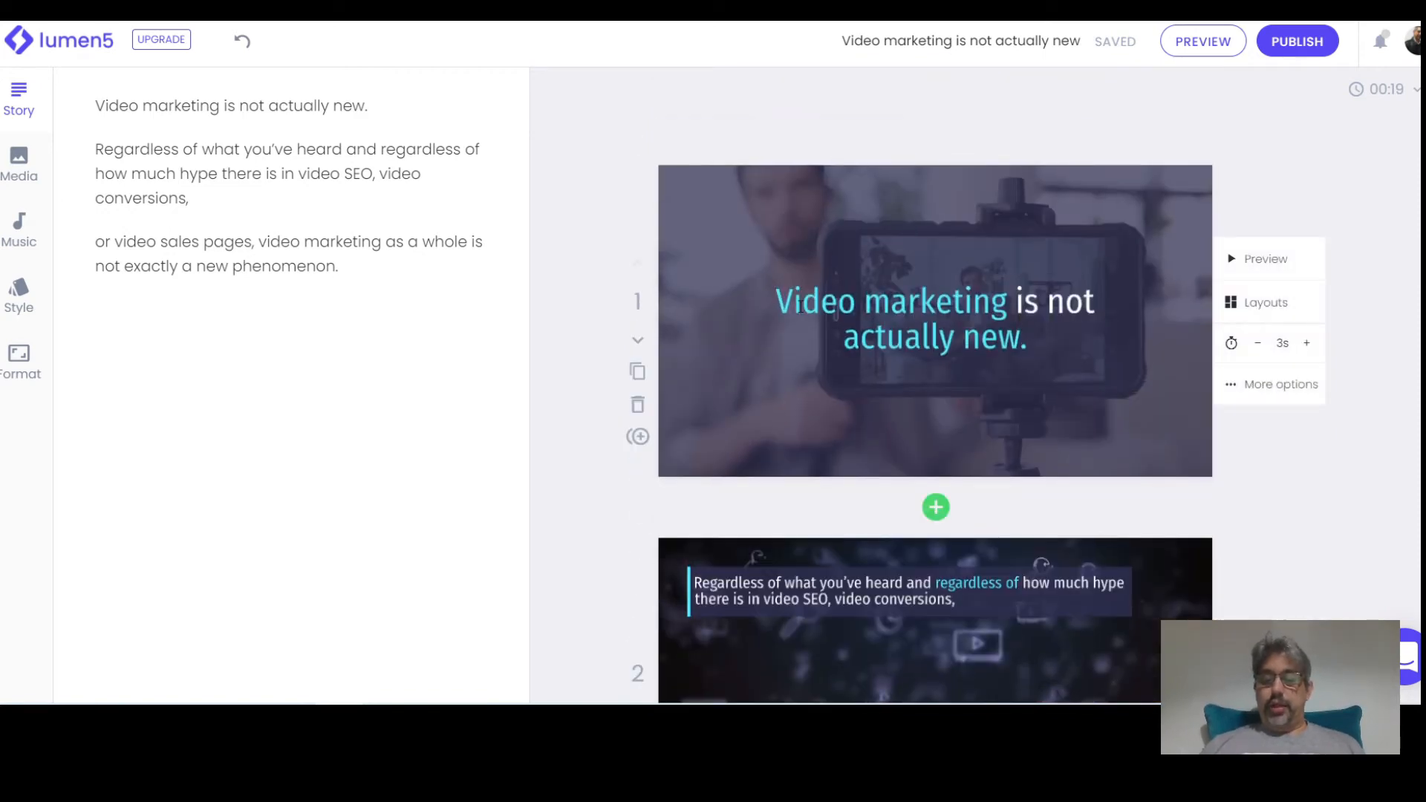
In the first scene's headline, highlight the whole sentence and remove the highlight from "Video marketing", leaving only "is not actually new." highlighted
{"action": "left_click", "coordinate": [778, 299]}
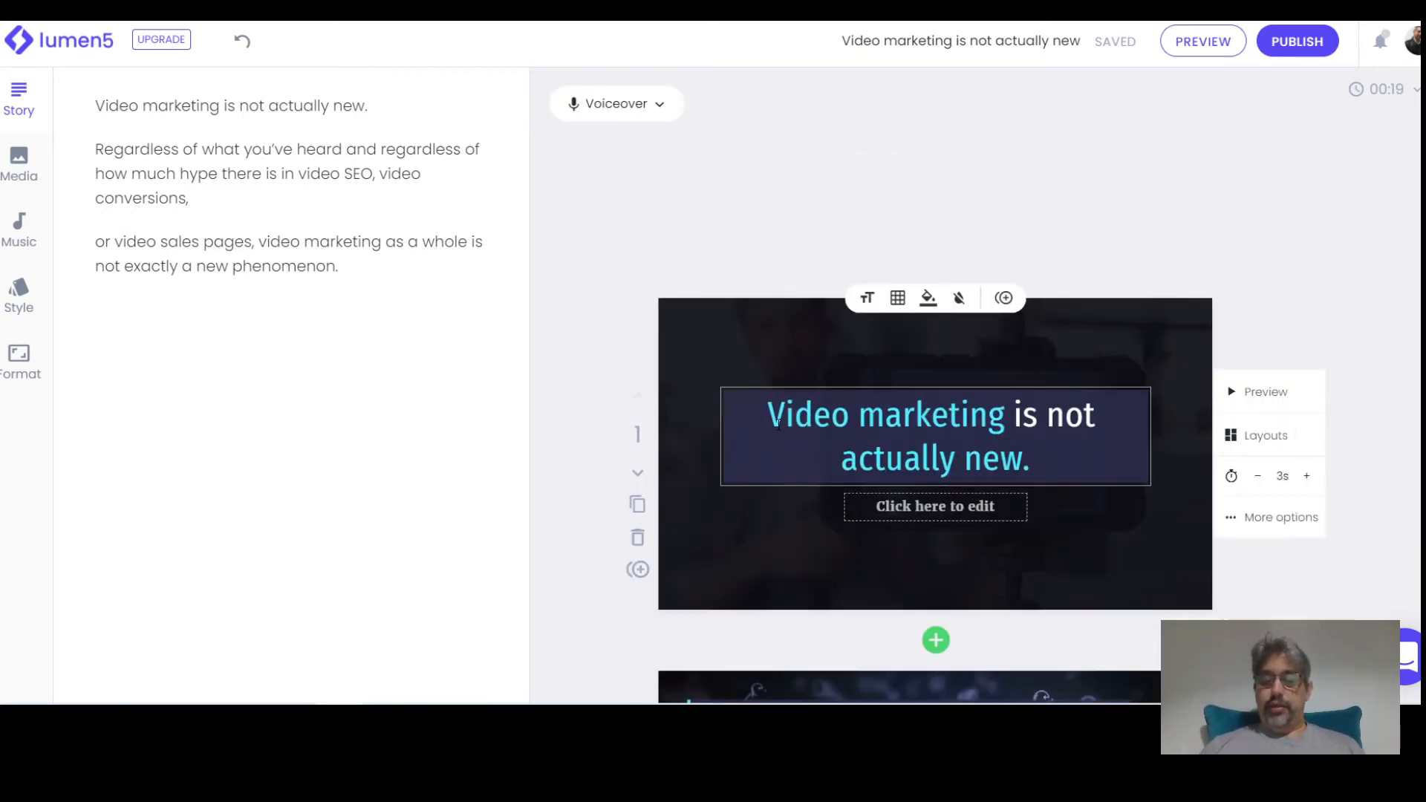
{"action": "left_click_drag", "start_coordinate": [764, 412], "coordinate": [1037, 461]}
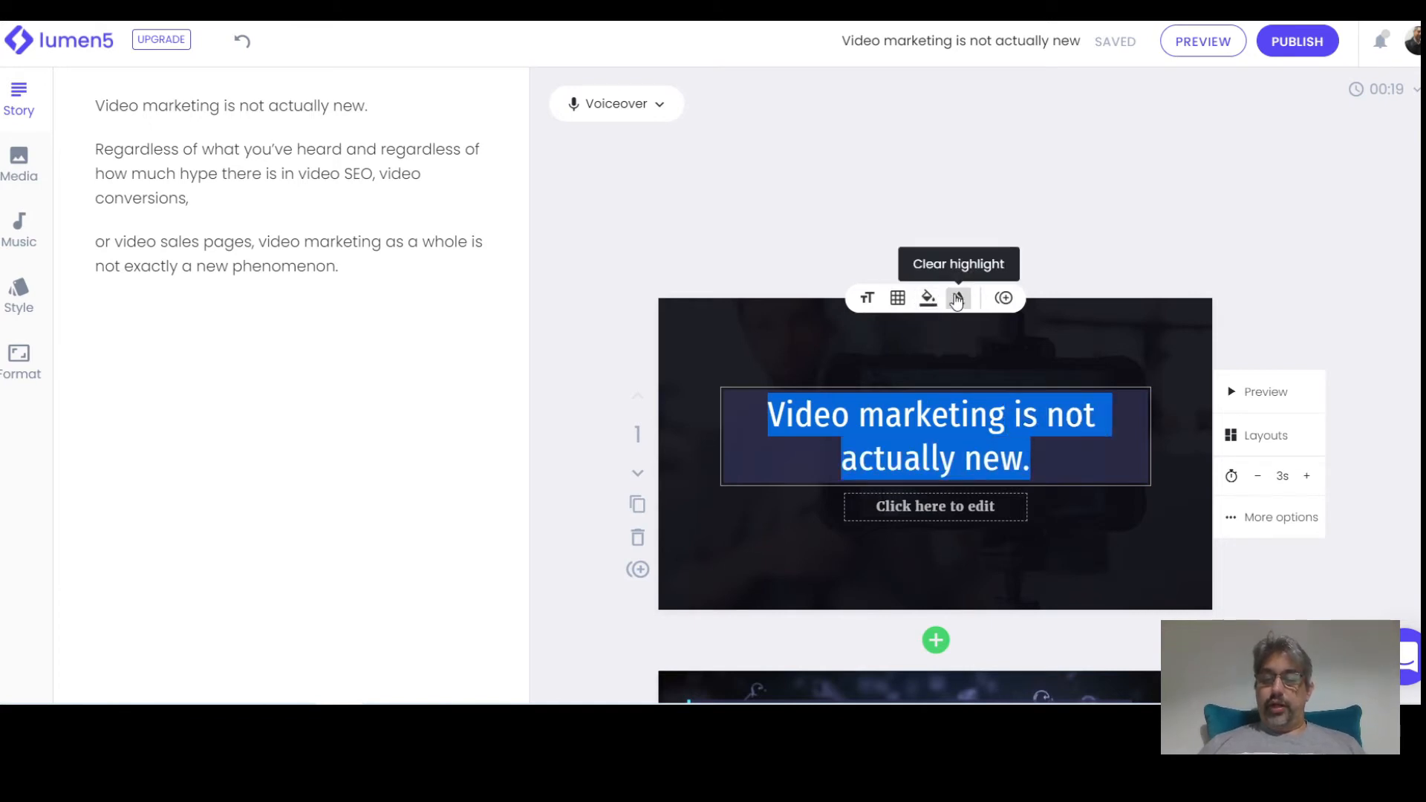
{"action": "left_click", "coordinate": [959, 298]}
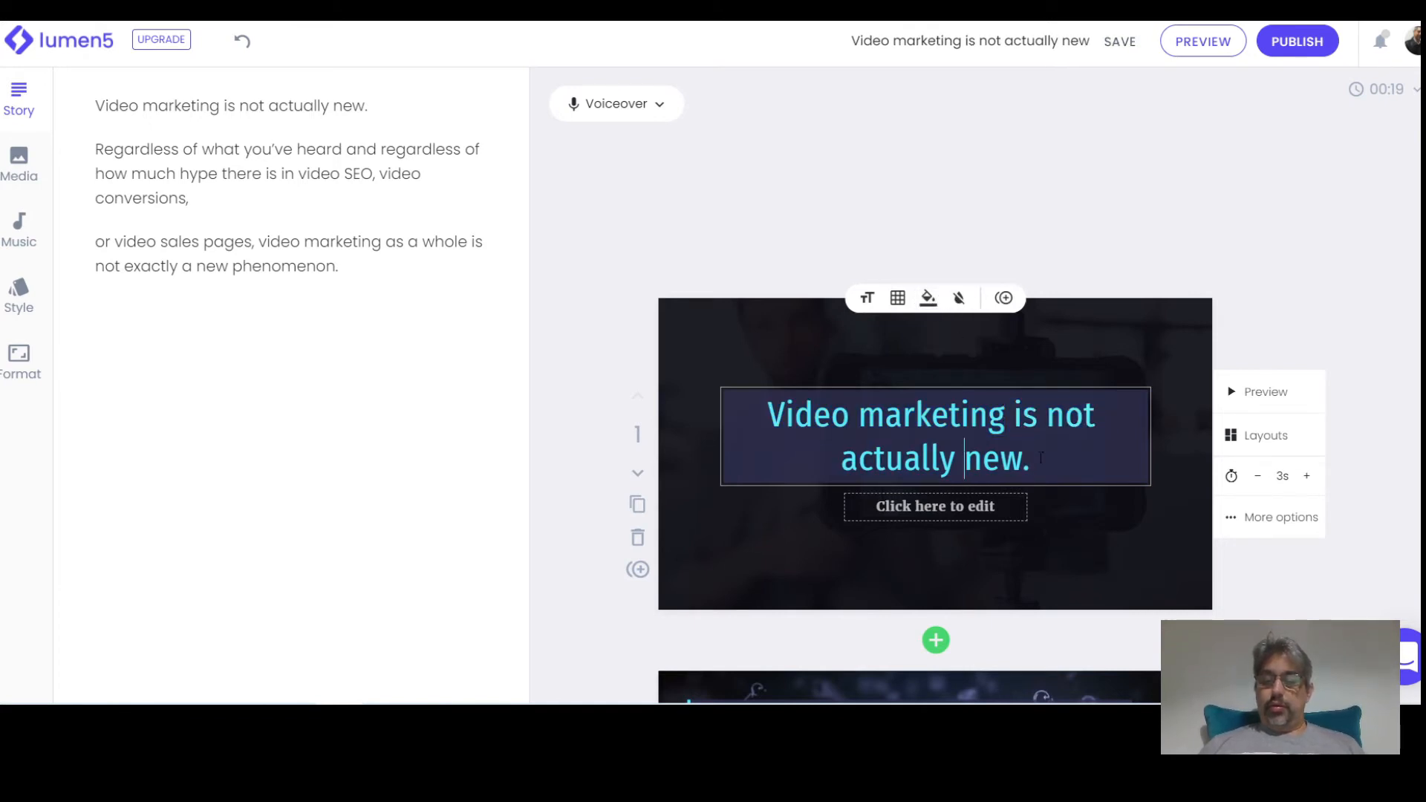
{"action": "left_click_drag", "start_coordinate": [769, 413], "coordinate": [1006, 414]}
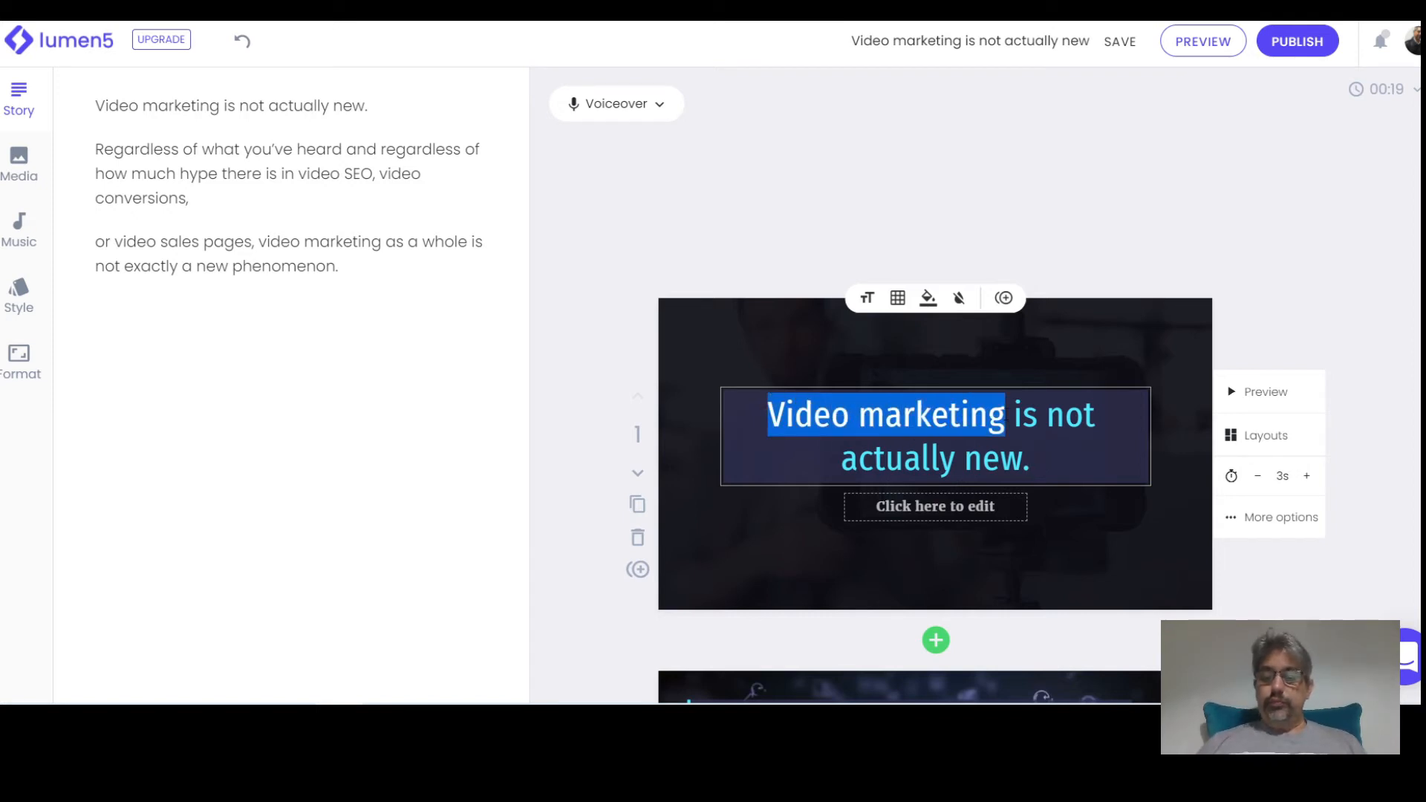
{"action": "left_click", "coordinate": [928, 298]}
{"action": "left_click", "coordinate": [1045, 451]}
{"action": "scroll", "coordinate": [1159, 453], "scroll_direction": "down", "scroll_amount": 2}
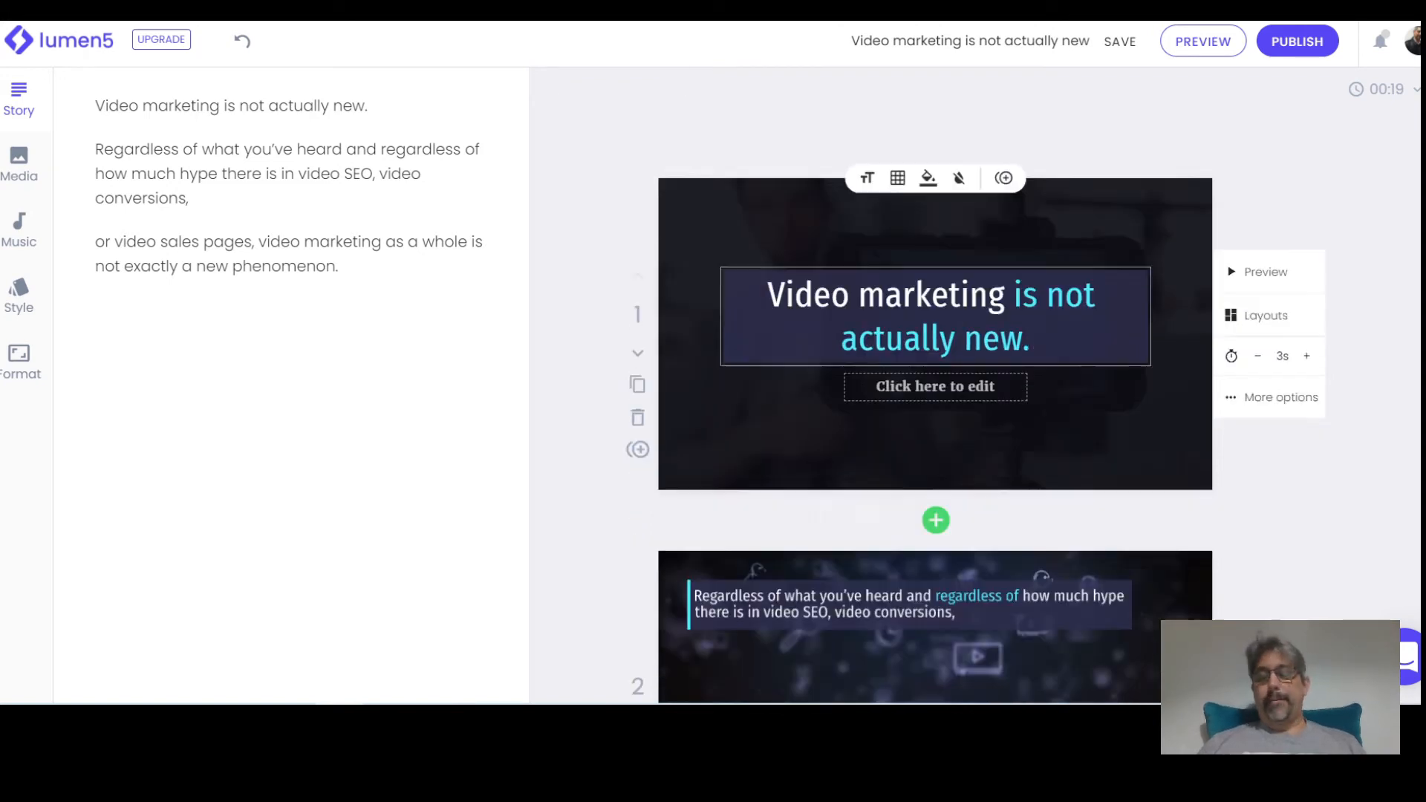
{"action": "left_click", "coordinate": [1370, 459]}
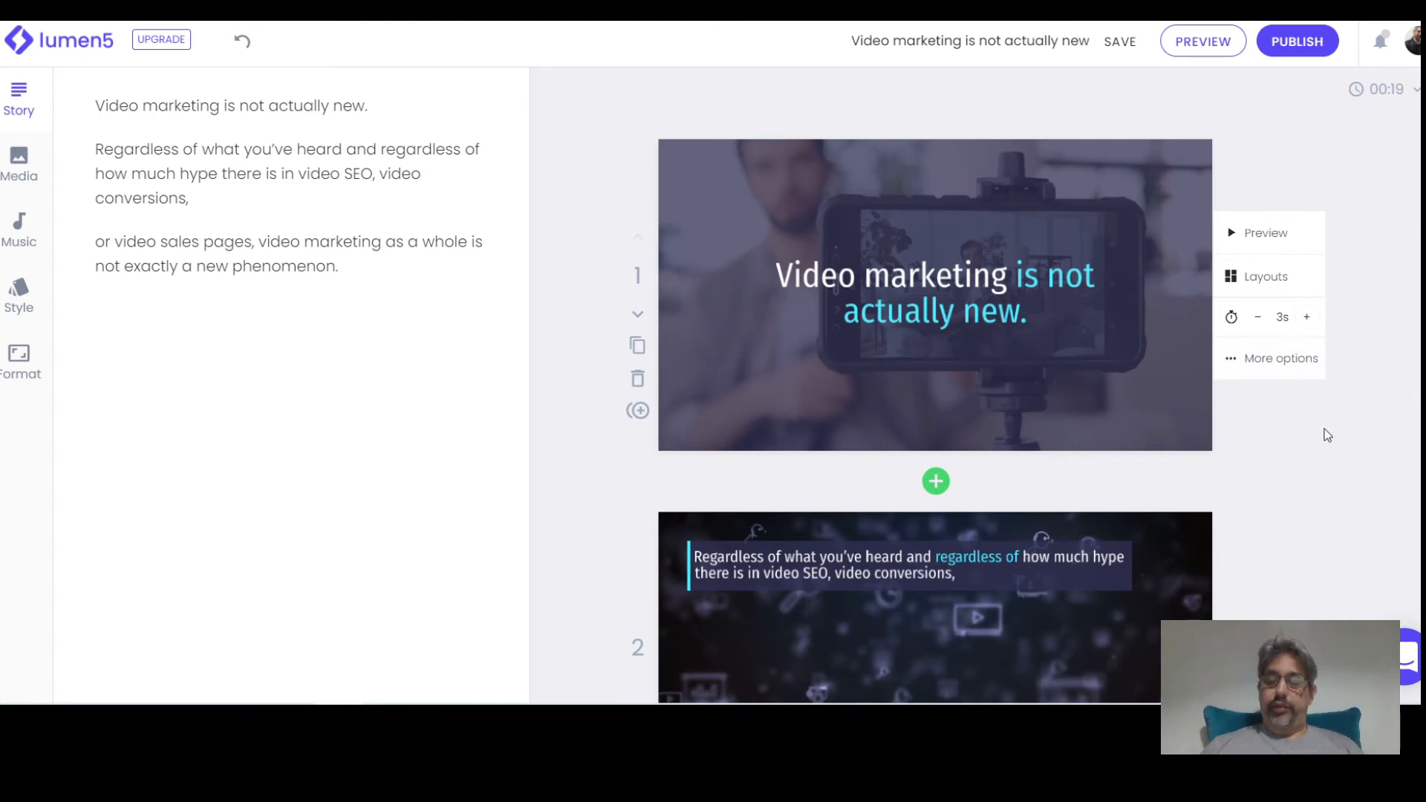
Position the second scene's text at the bottom centre in Medium size and preview the scene
{"action": "scroll", "coordinate": [1325, 429], "scroll_direction": "down", "scroll_amount": 4}
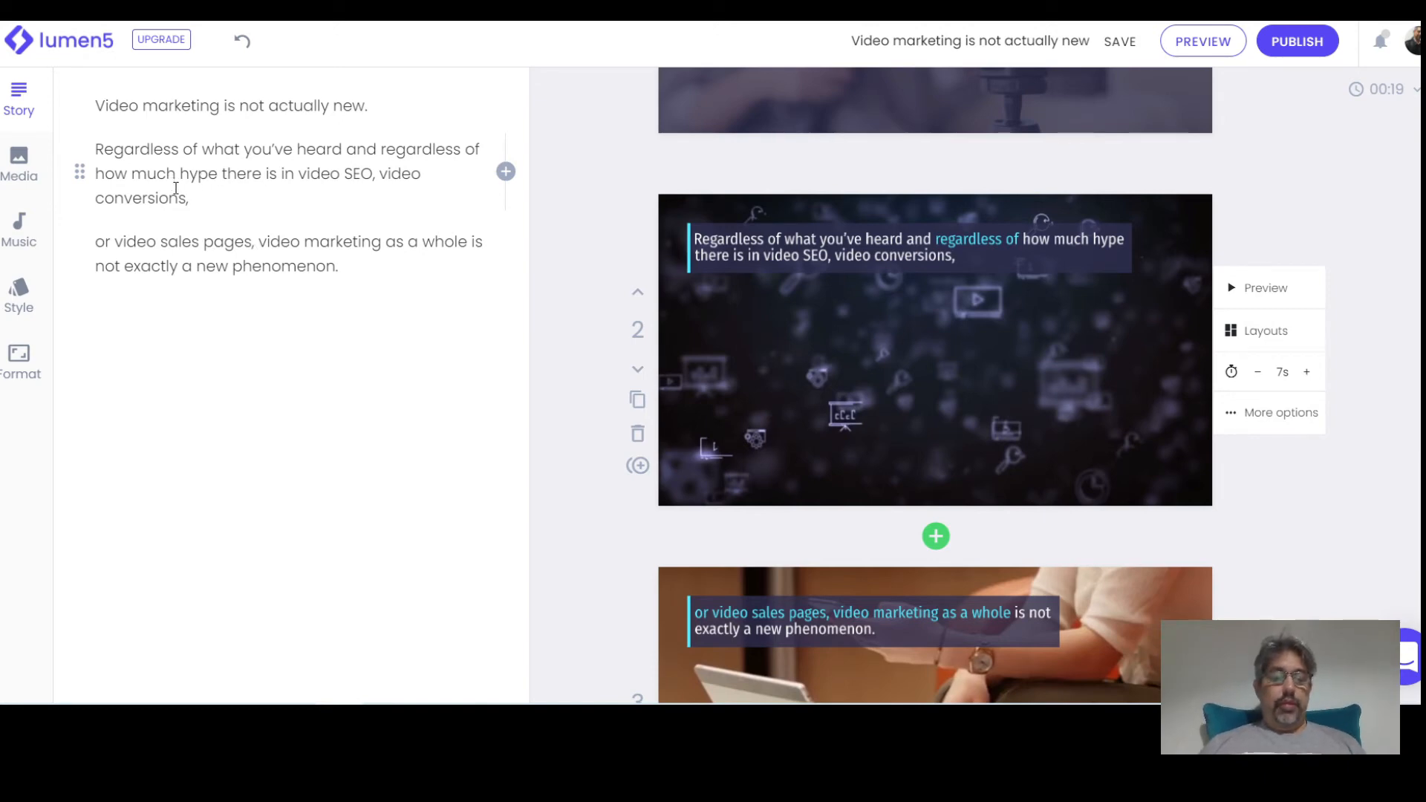
{"action": "left_click", "coordinate": [934, 254]}
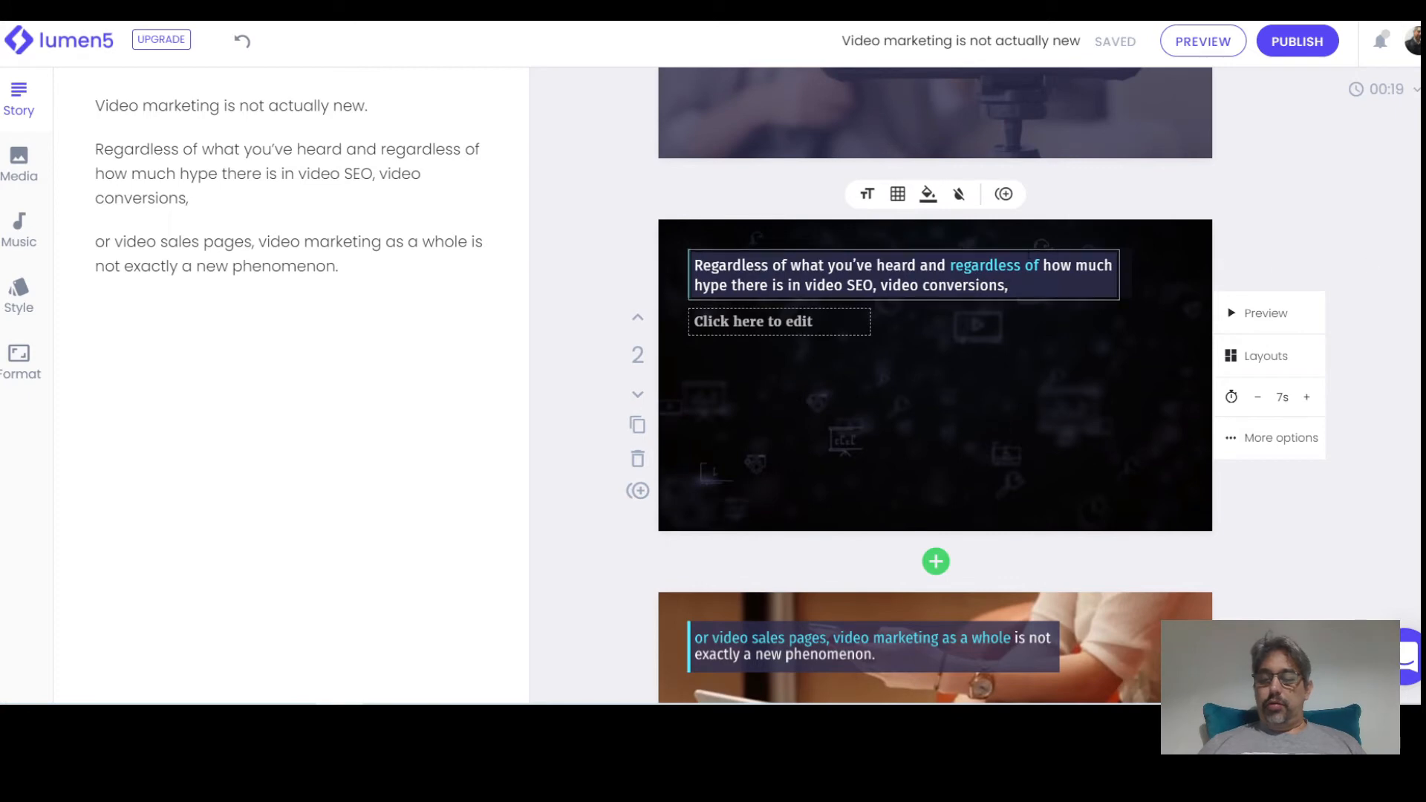
{"action": "left_click", "coordinate": [897, 196]}
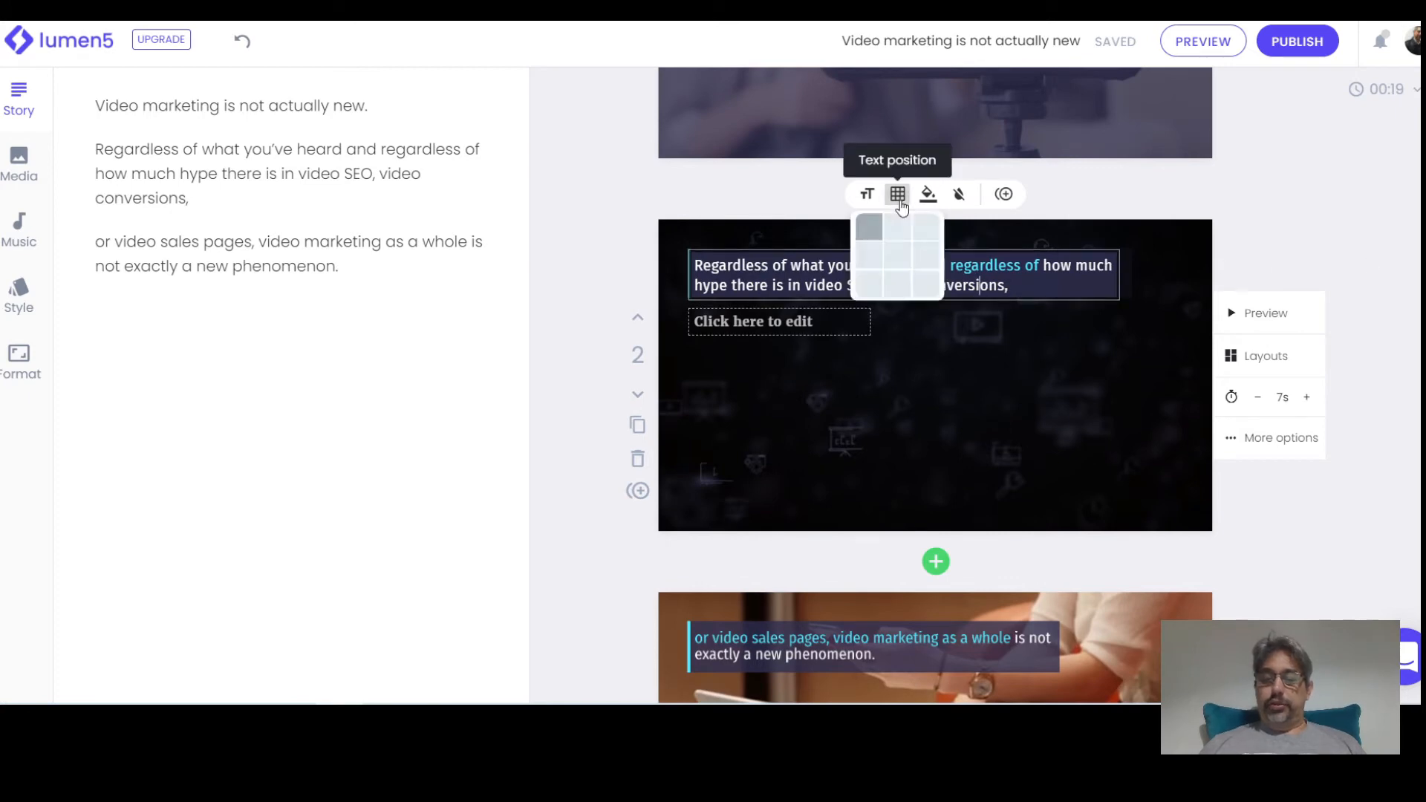
{"action": "left_click", "coordinate": [900, 294]}
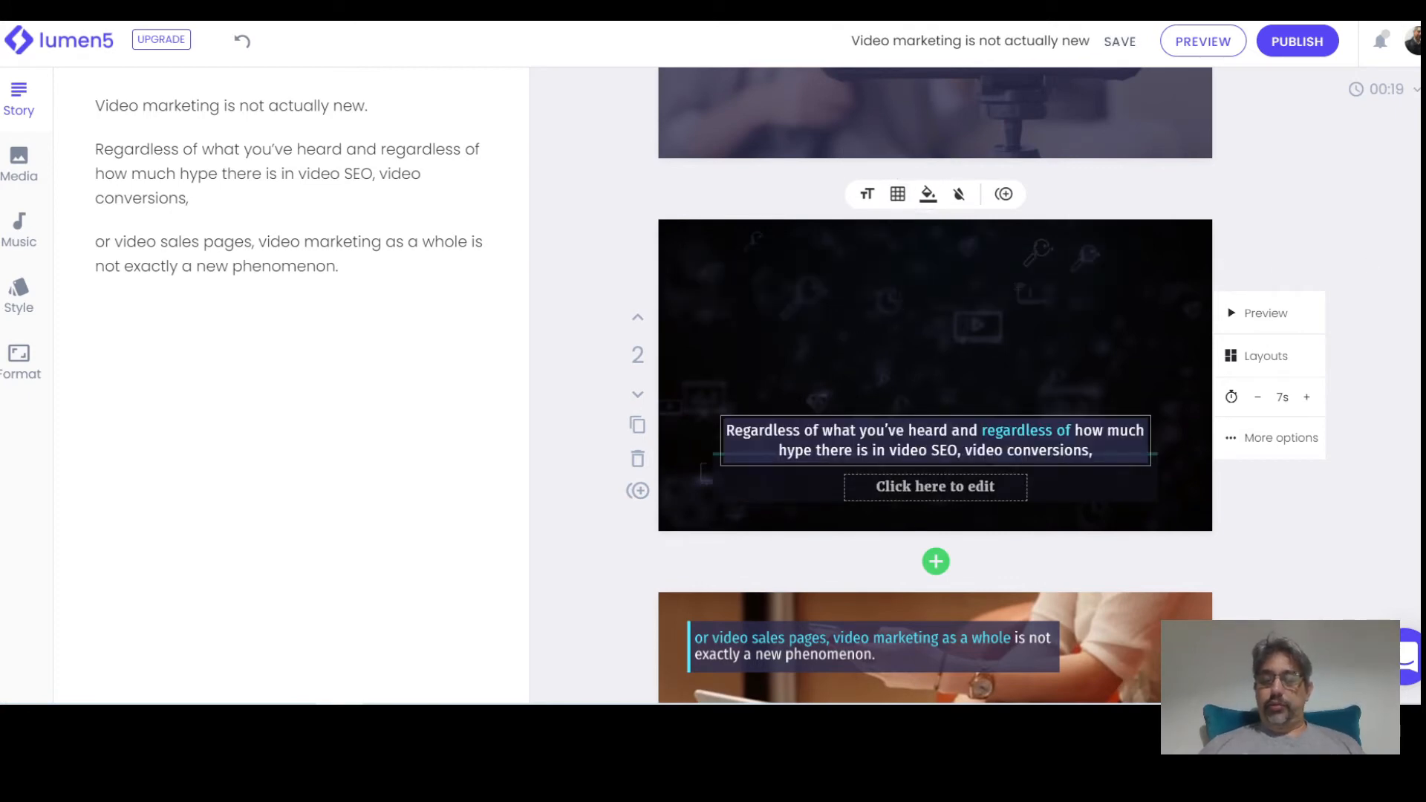
{"action": "left_click", "coordinate": [865, 195]}
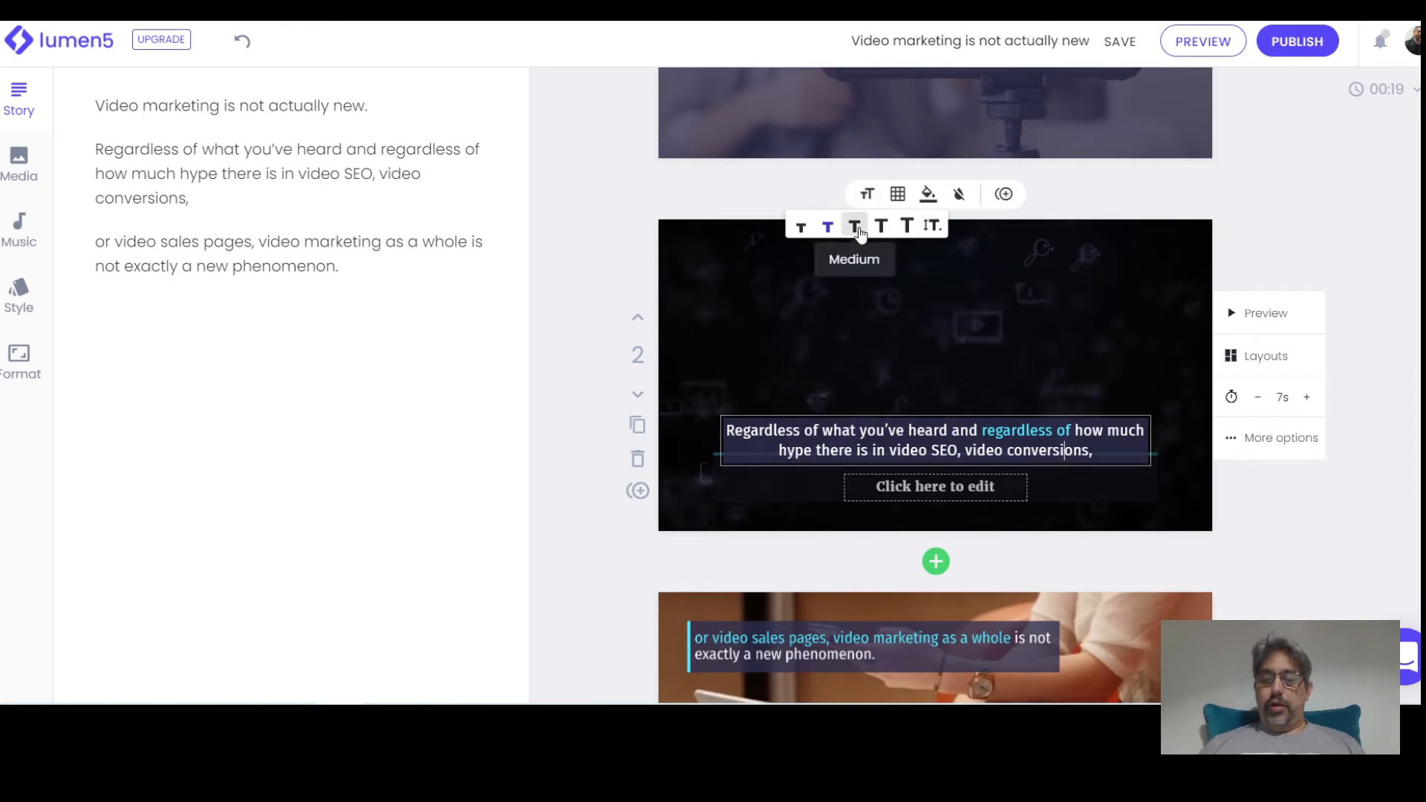
{"action": "left_click", "coordinate": [855, 227]}
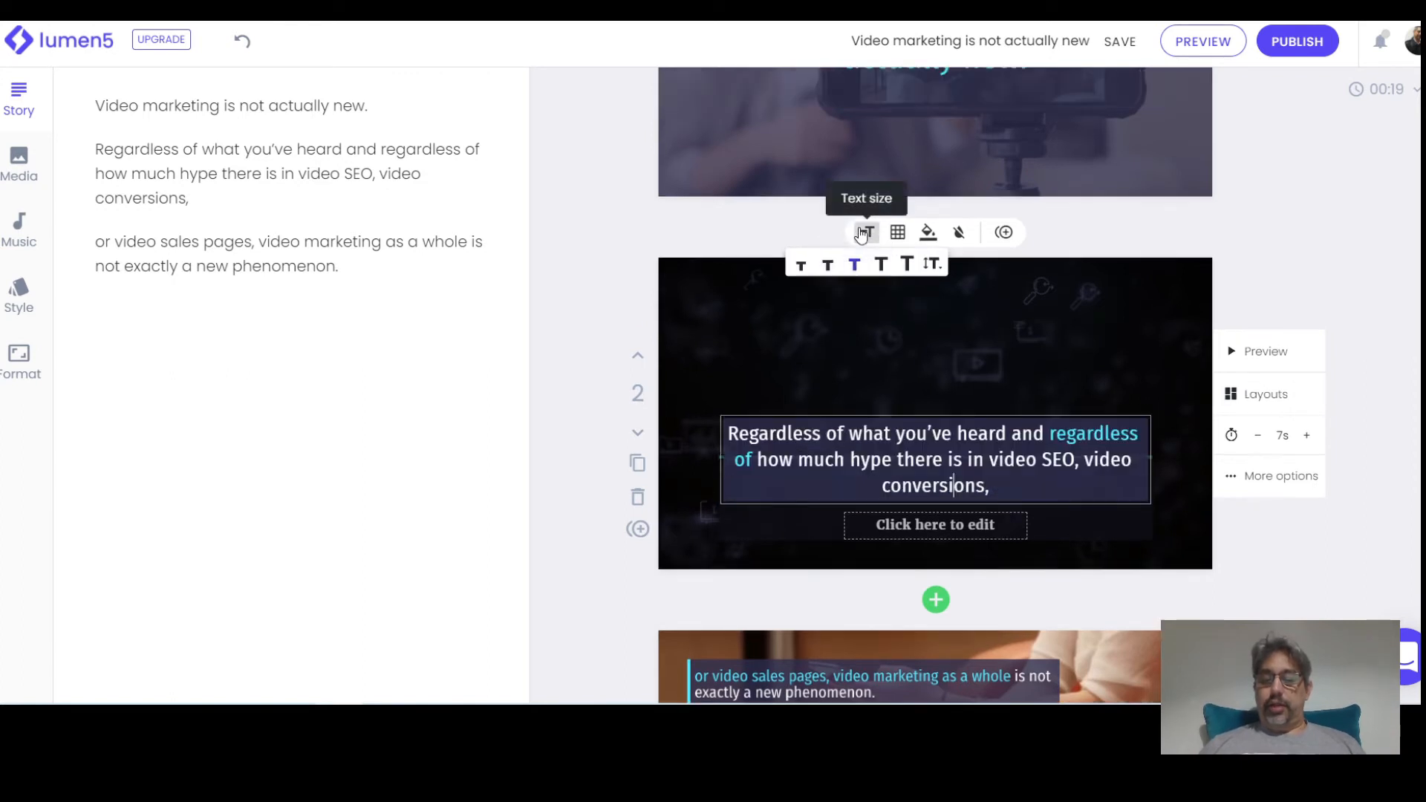
{"action": "left_click", "coordinate": [1380, 251]}
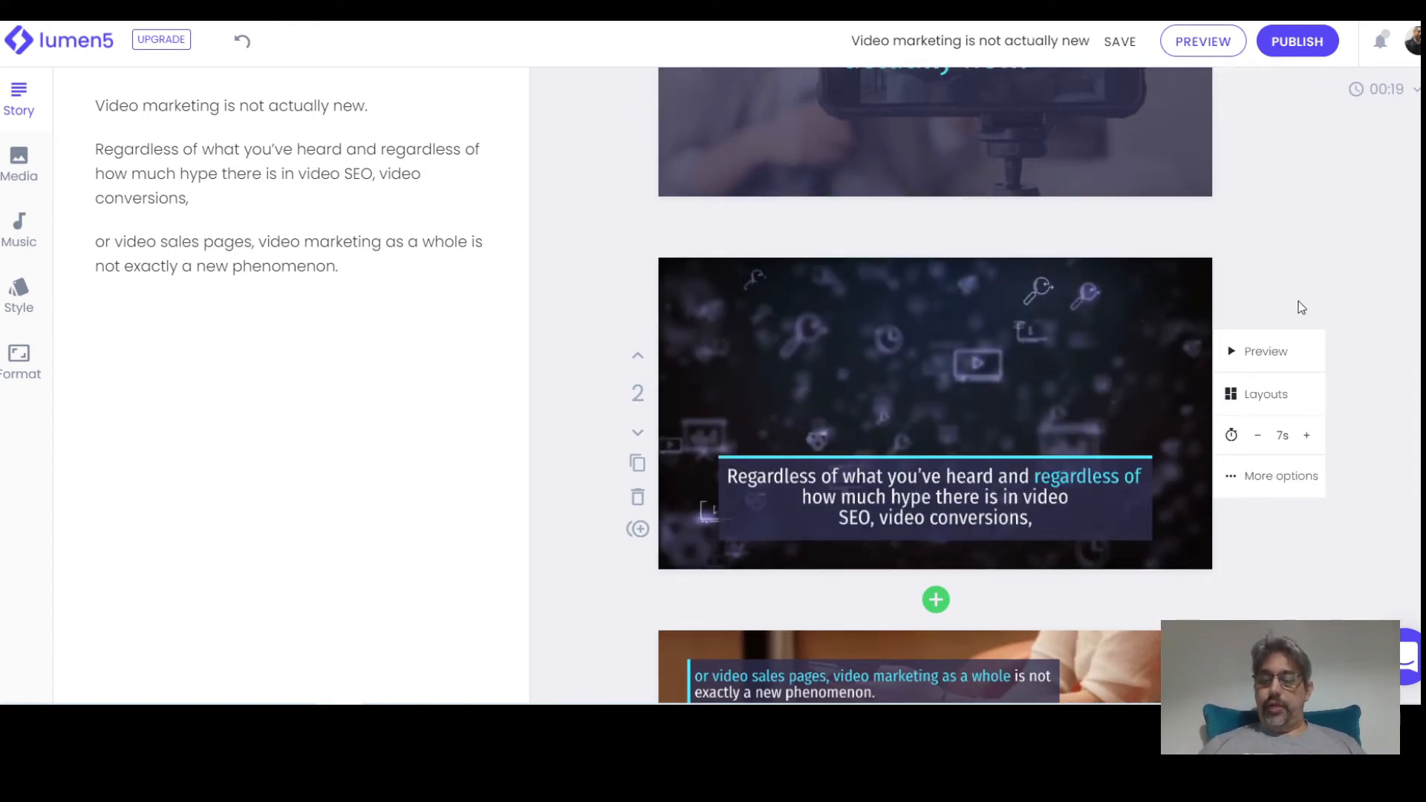
{"action": "left_click", "coordinate": [1255, 352]}
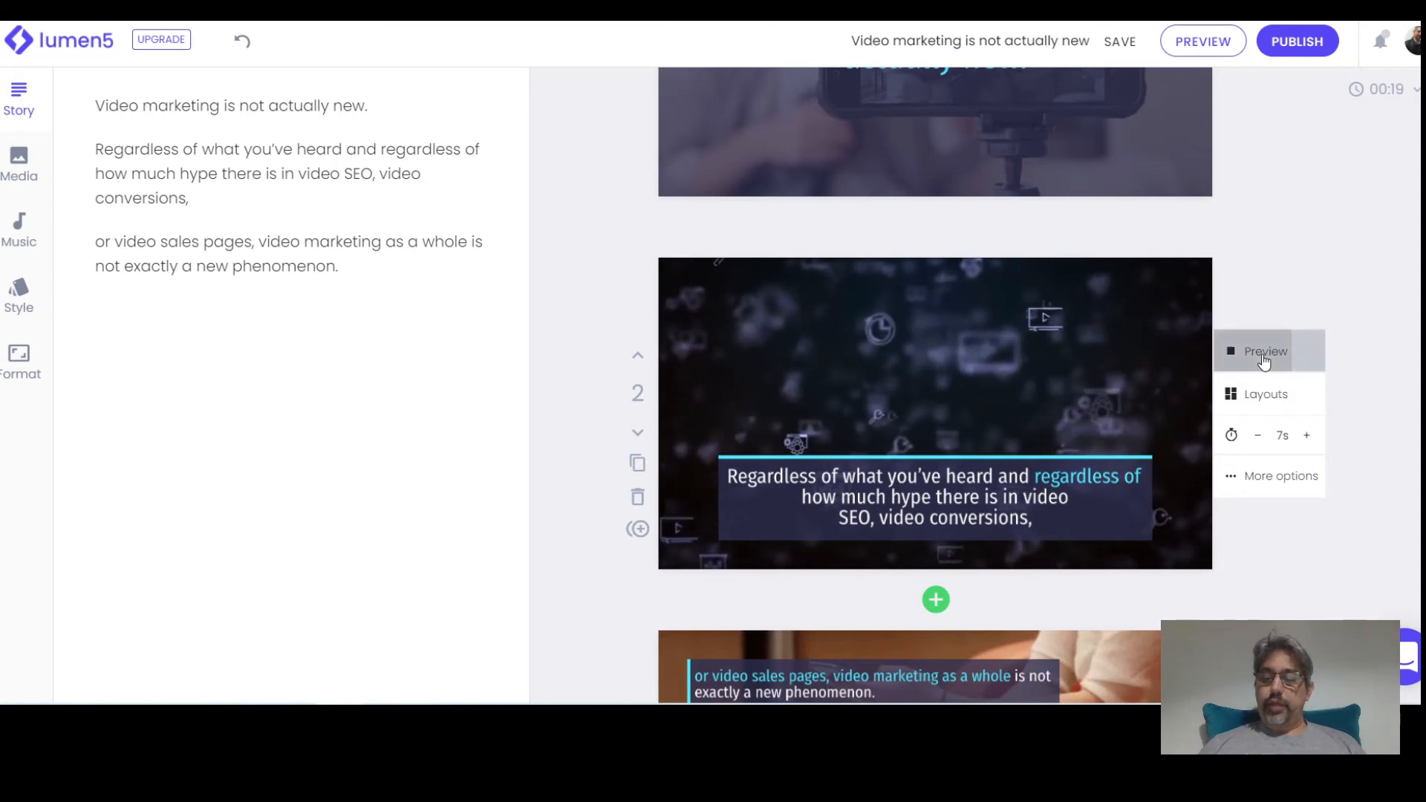
Highlight "regardless of how much hype there is in video SEO" in the second scene's text
{"action": "scroll", "coordinate": [965, 335], "scroll_direction": "down", "scroll_amount": 2}
{"action": "left_click", "coordinate": [804, 330]}
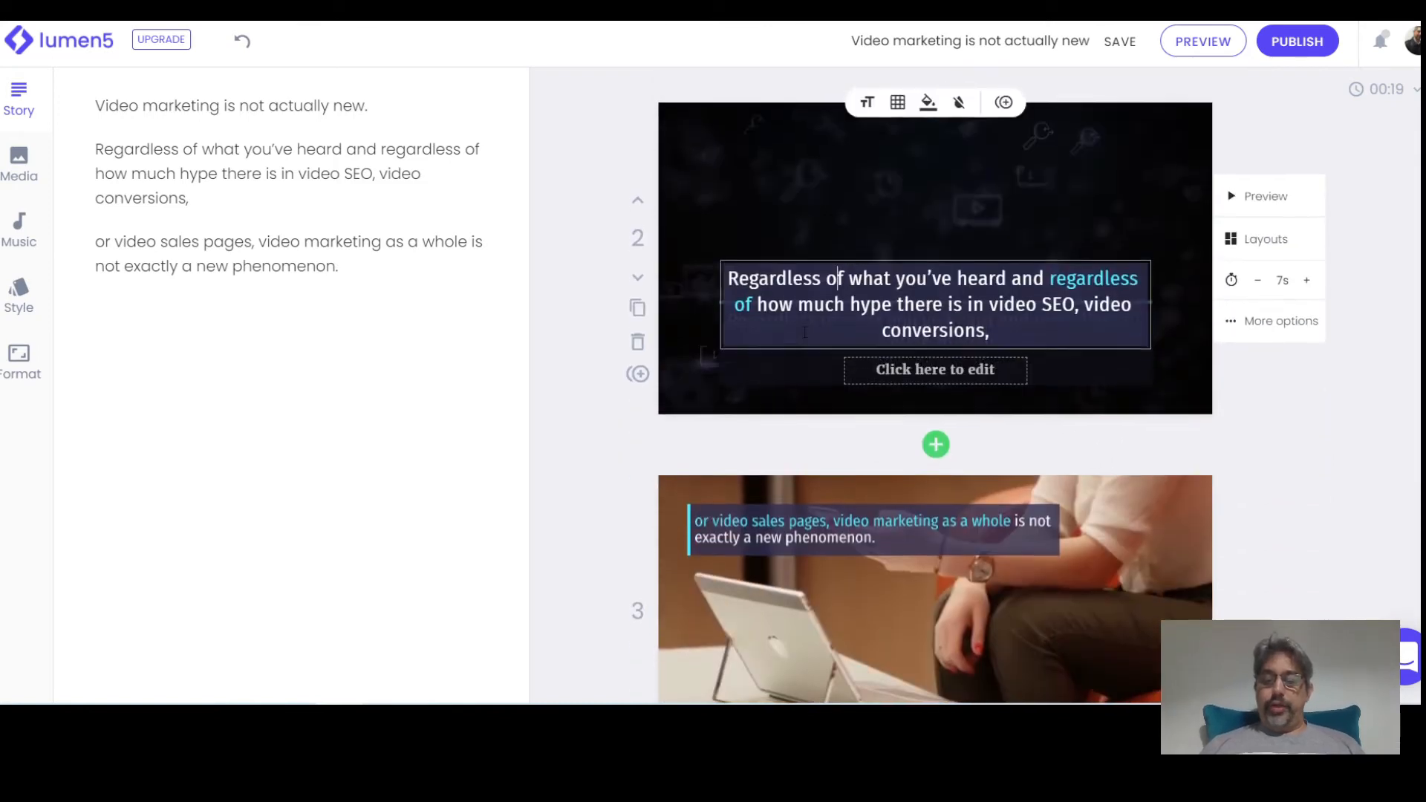
{"action": "scroll", "coordinate": [805, 330], "scroll_direction": "up", "scroll_amount": 2}
{"action": "left_click_drag", "start_coordinate": [1049, 395], "coordinate": [1041, 444]}
{"action": "left_click", "coordinate": [1037, 421]}
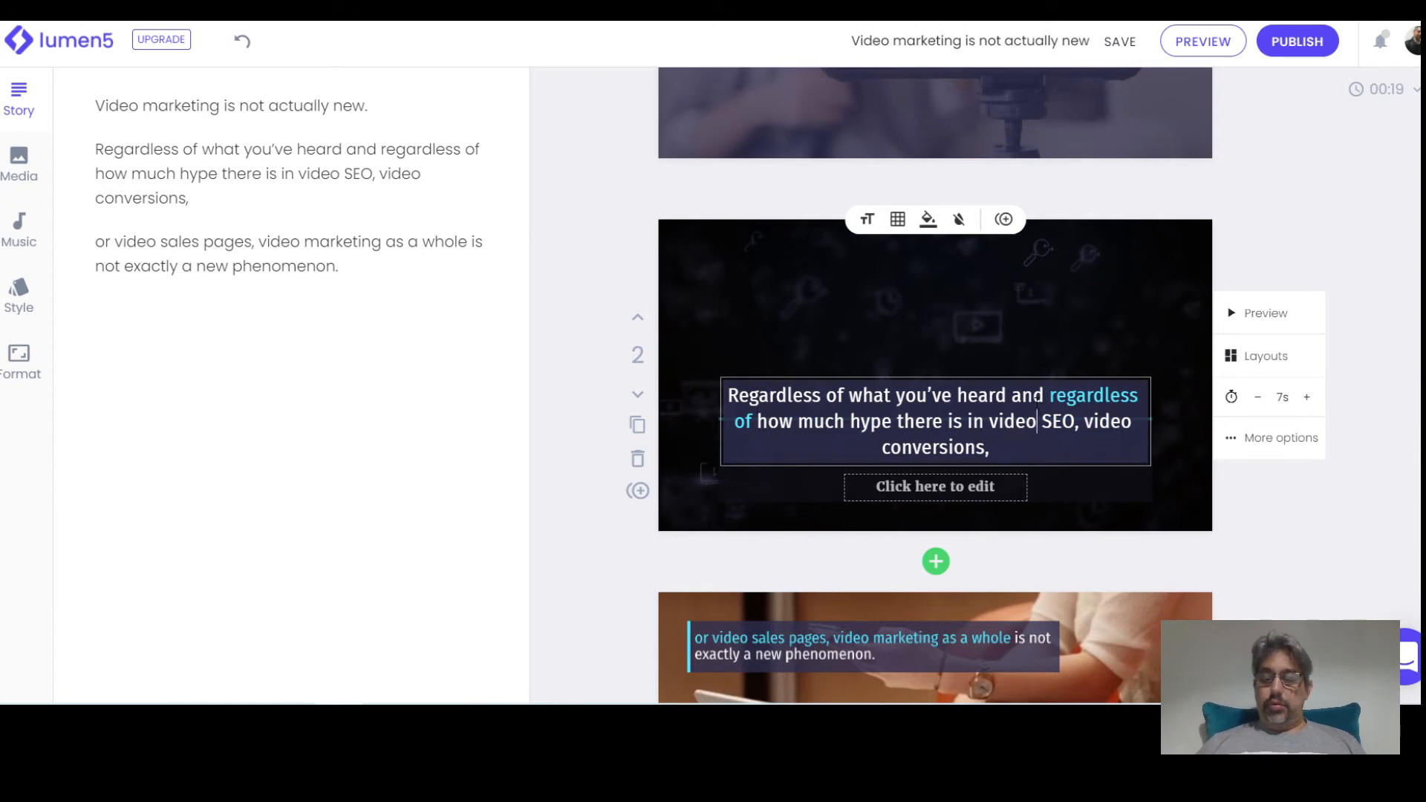
{"action": "left_click_drag", "start_coordinate": [1051, 396], "coordinate": [1071, 421]}
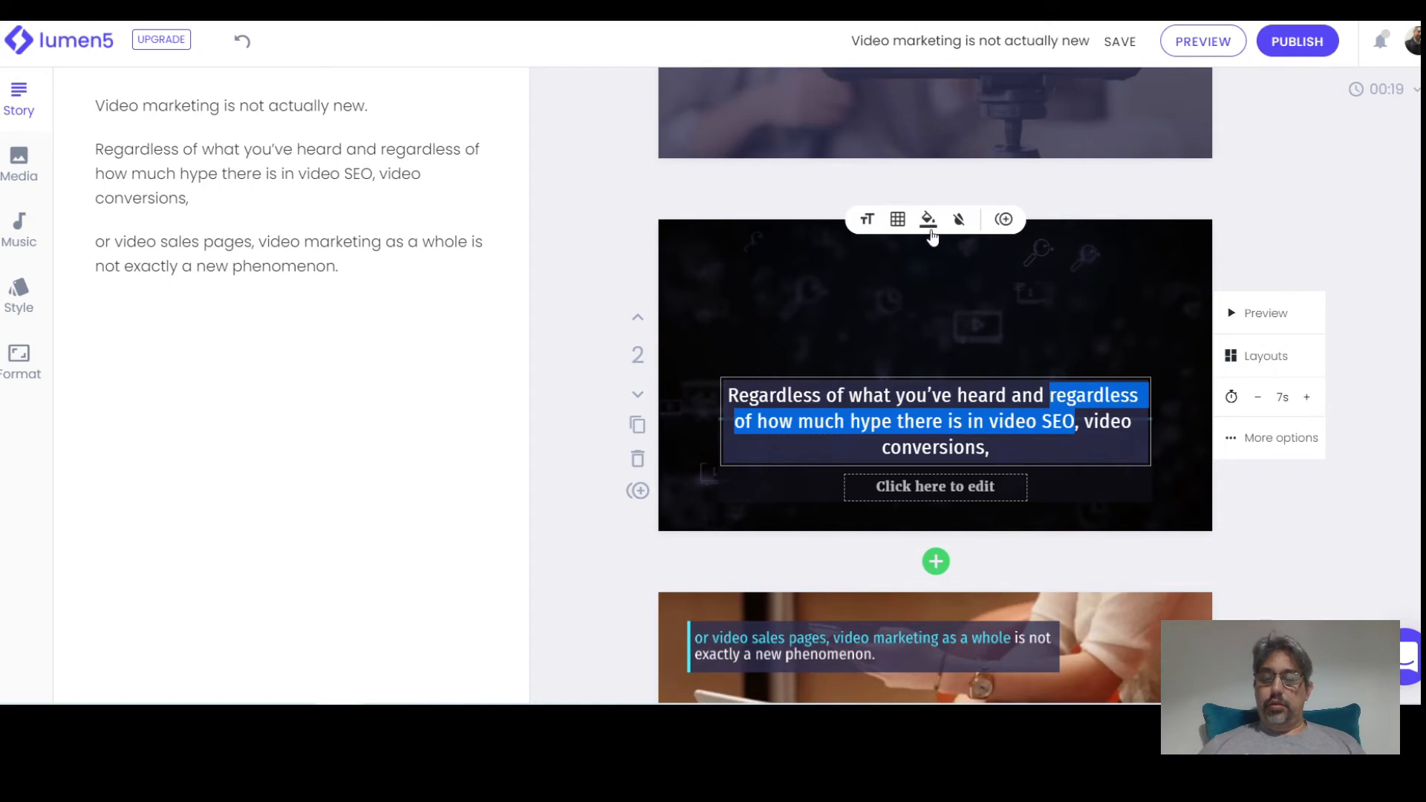
{"action": "left_click", "coordinate": [928, 219]}
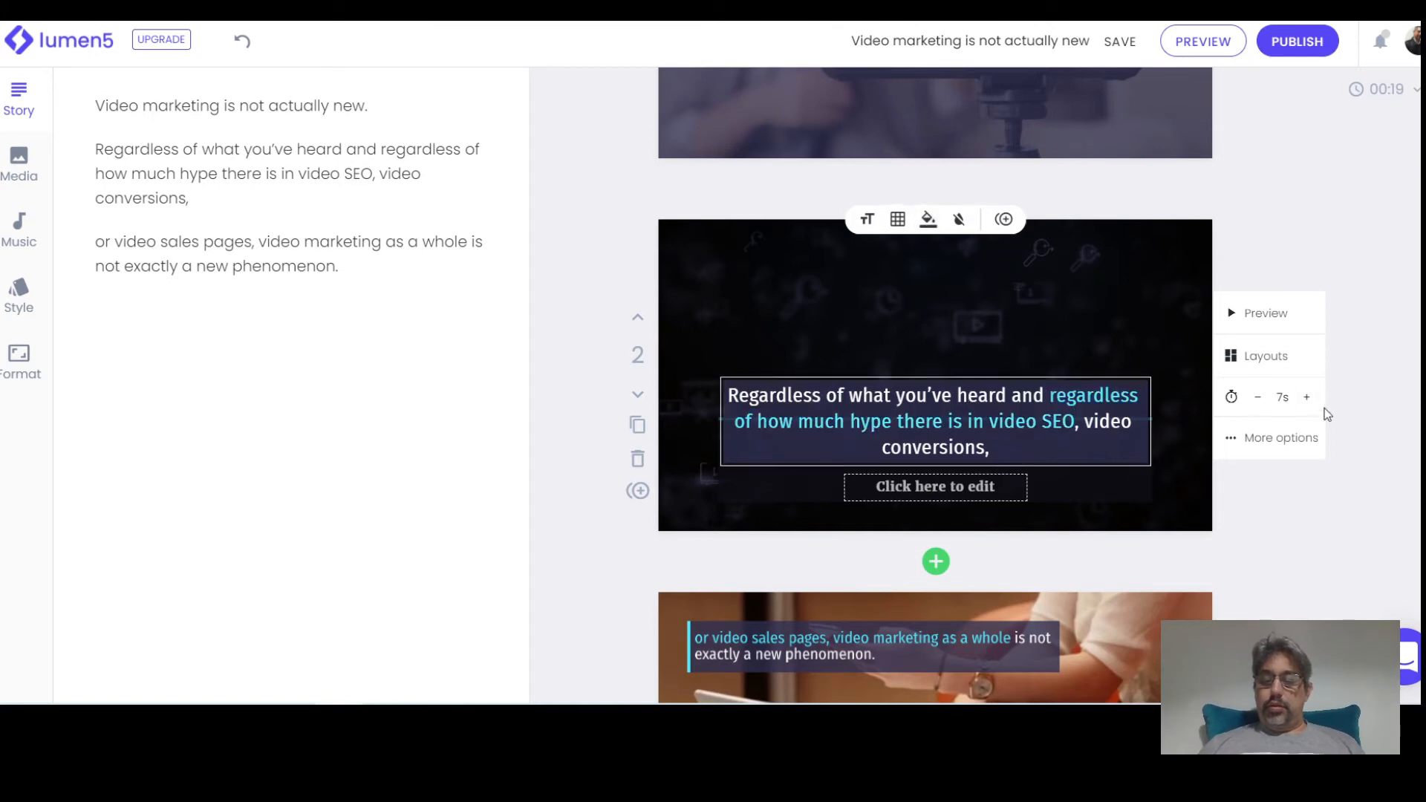
Remove the highlight from the word "regardless" in the second scene's text
{"action": "double_click", "coordinate": [1106, 394]}
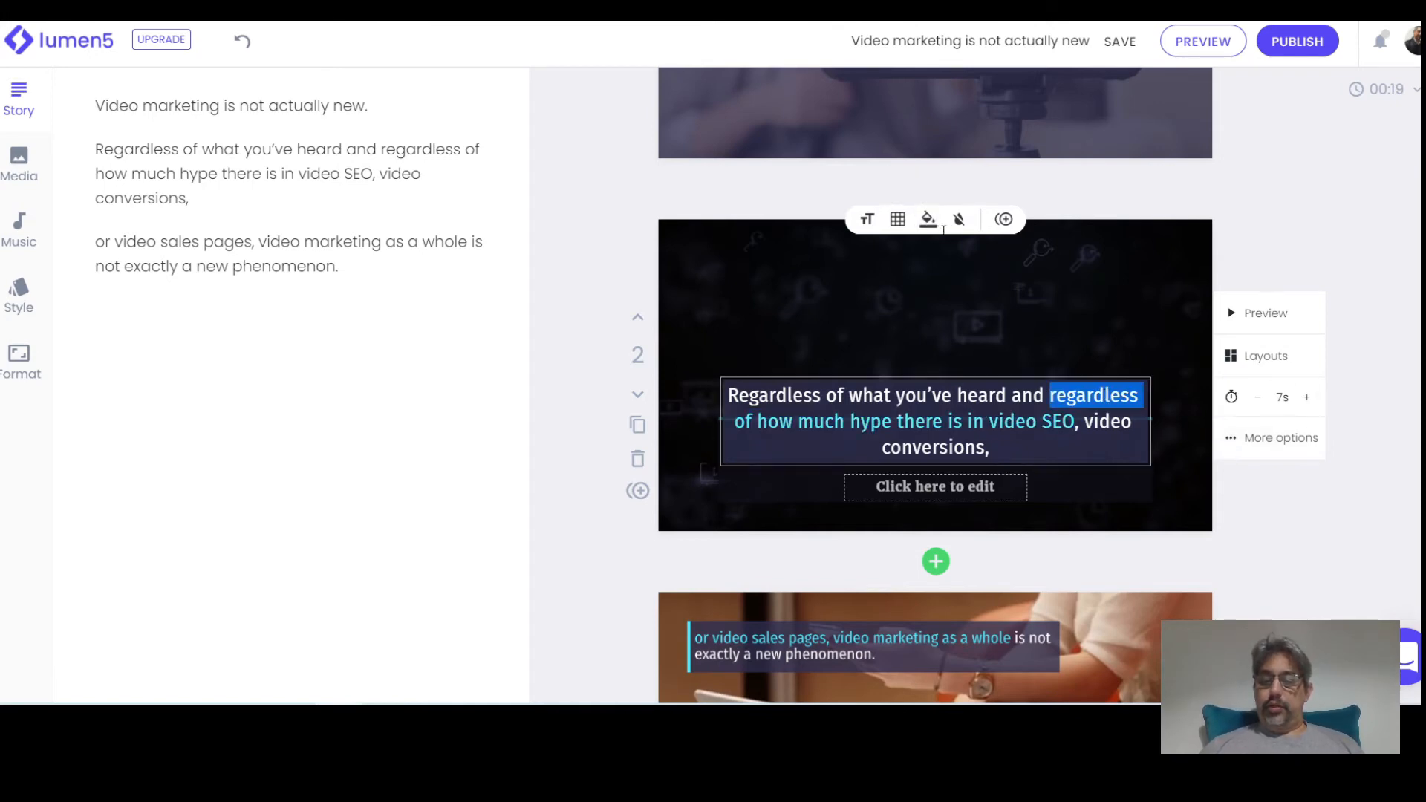
{"action": "left_click", "coordinate": [958, 219]}
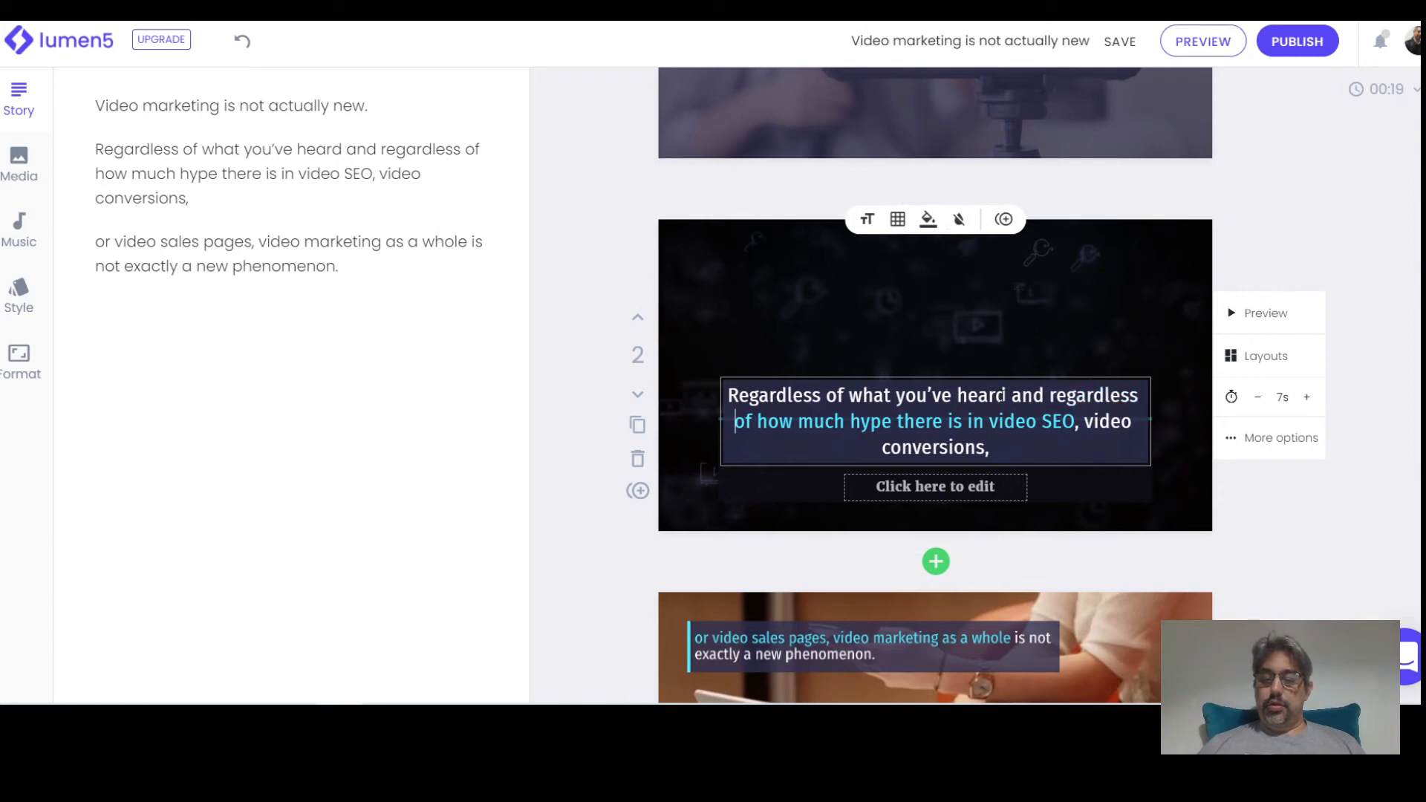
{"action": "left_click", "coordinate": [1374, 473]}
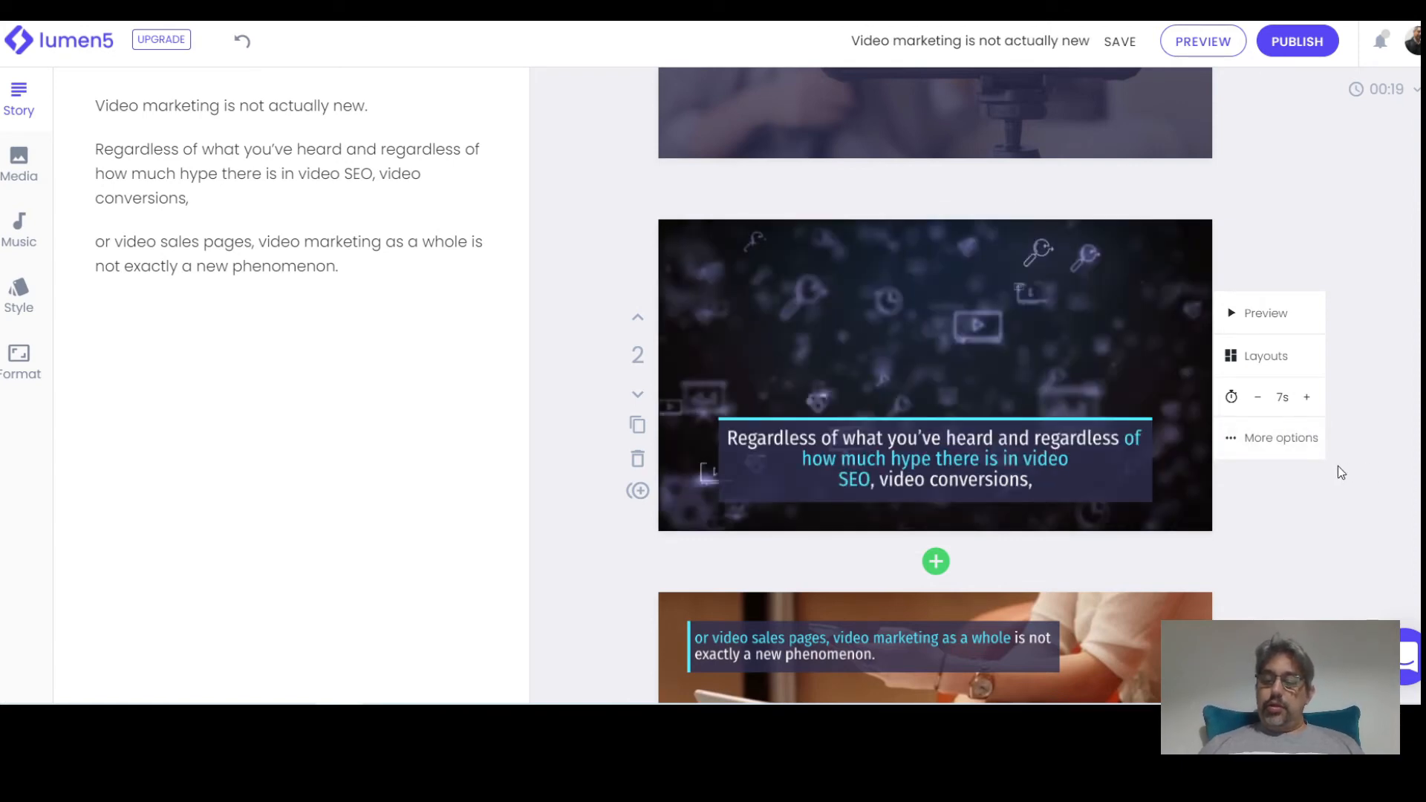
Review the third scene about video sales pages and play its preview
{"action": "scroll", "coordinate": [1339, 466], "scroll_direction": "down", "scroll_amount": 2}
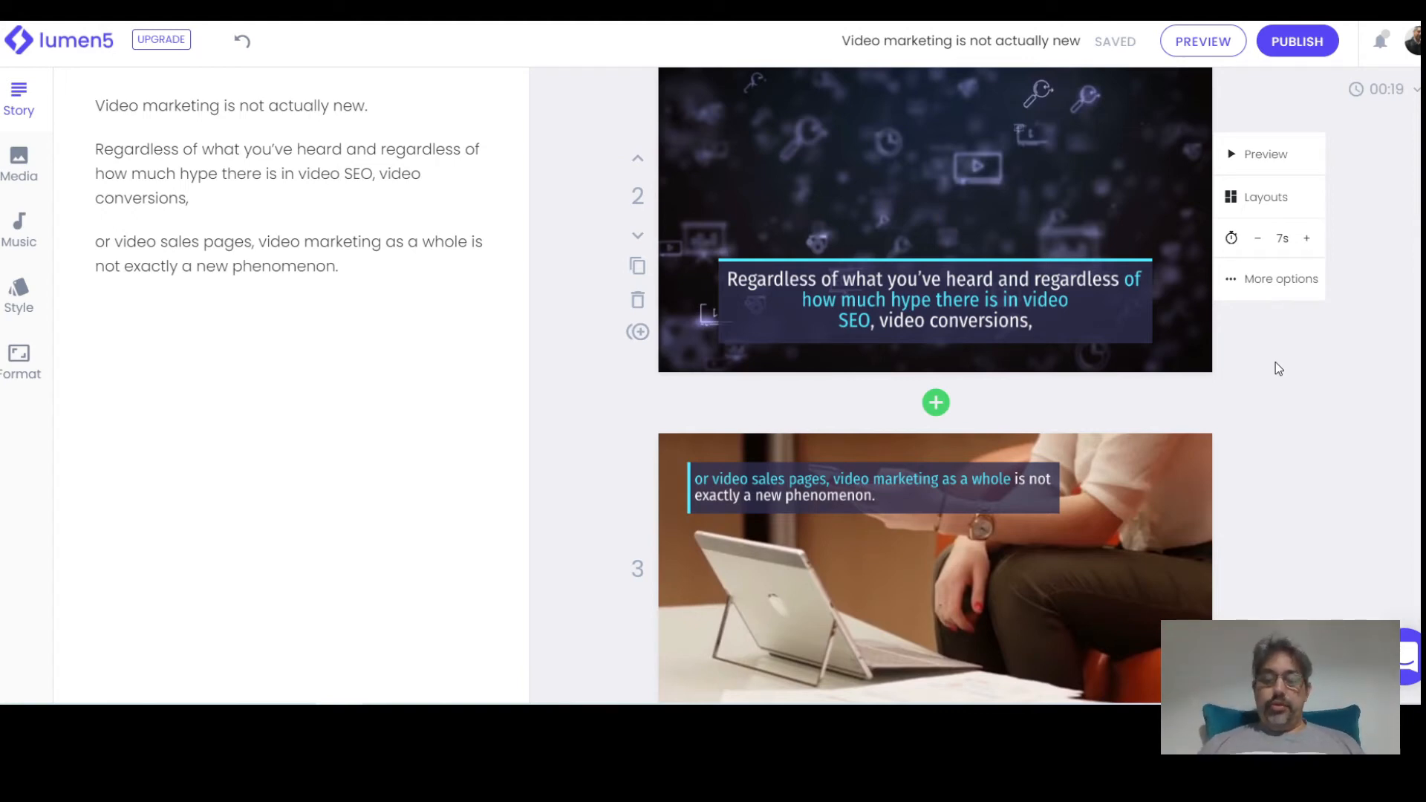
{"action": "scroll", "coordinate": [1272, 366], "scroll_direction": "down", "scroll_amount": 2}
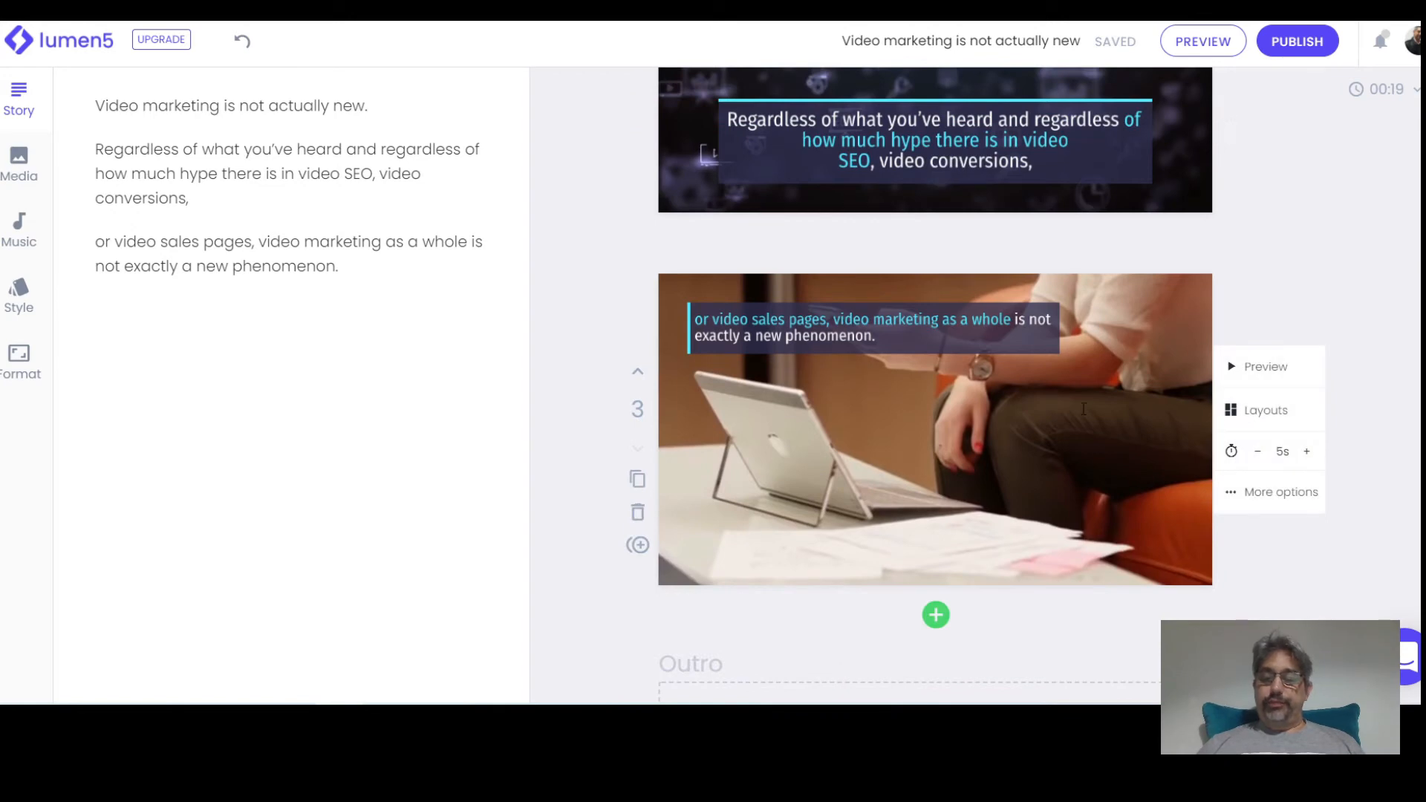
{"action": "scroll", "coordinate": [1084, 409], "scroll_direction": "down", "scroll_amount": 1}
{"action": "scroll", "coordinate": [1362, 276], "scroll_direction": "up", "scroll_amount": 2}
{"action": "scroll", "coordinate": [1362, 278], "scroll_direction": "down", "scroll_amount": 2}
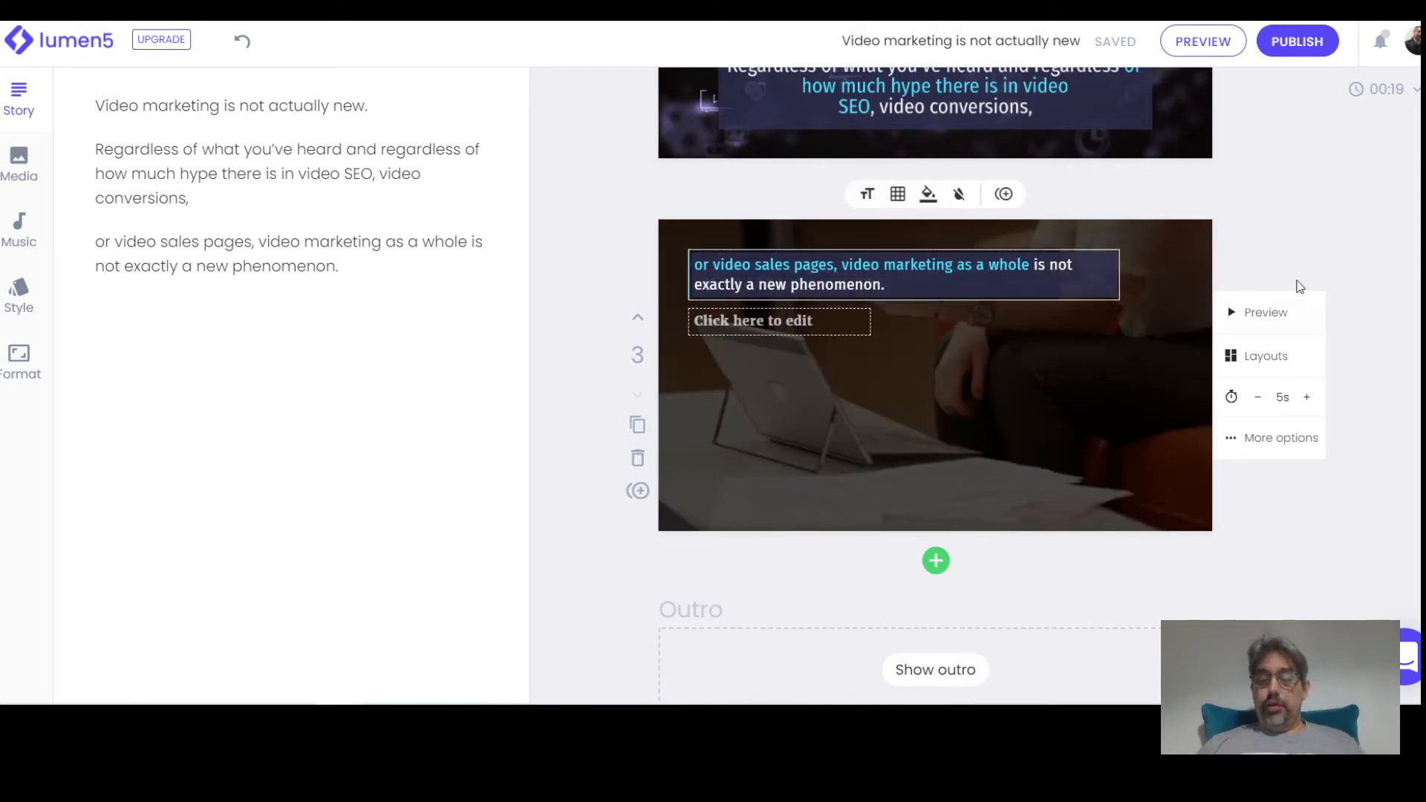
{"action": "left_click", "coordinate": [1262, 312]}
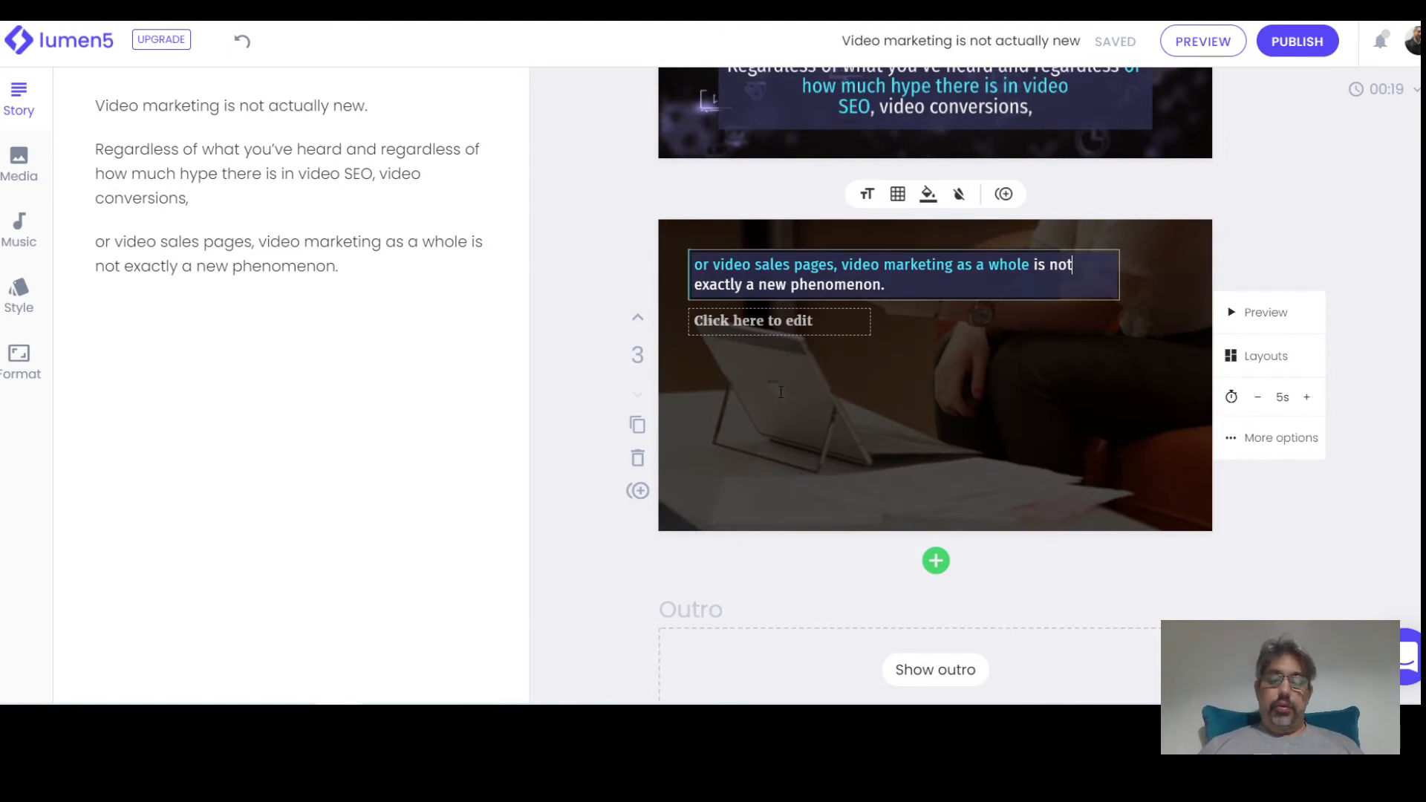
Search the media library for "sales", set the online shopper clip with red SALE lettering as the third scene's background, and preview it
{"action": "left_click", "coordinate": [17, 168]}
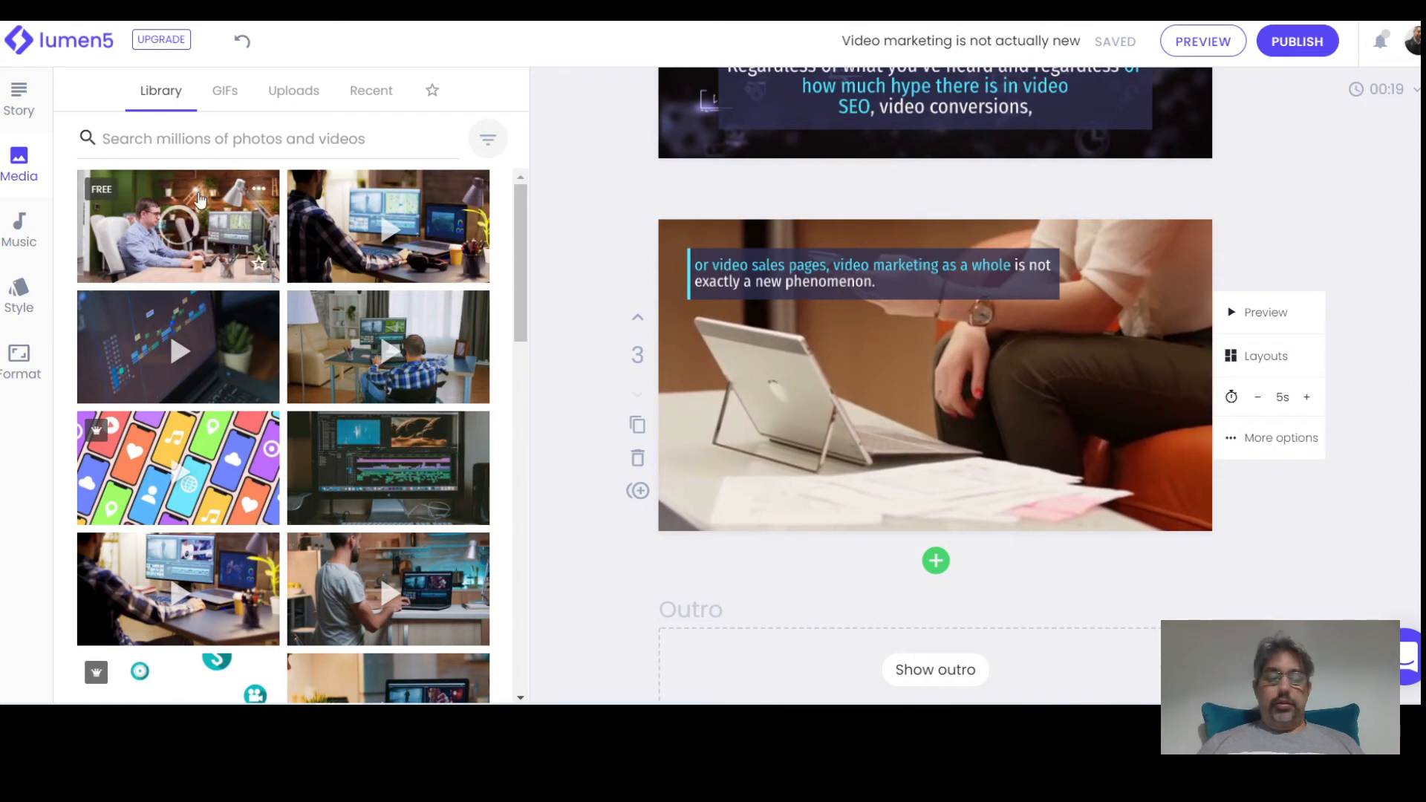
{"action": "left_click", "coordinate": [191, 143]}
{"action": "type", "text": "sales"}
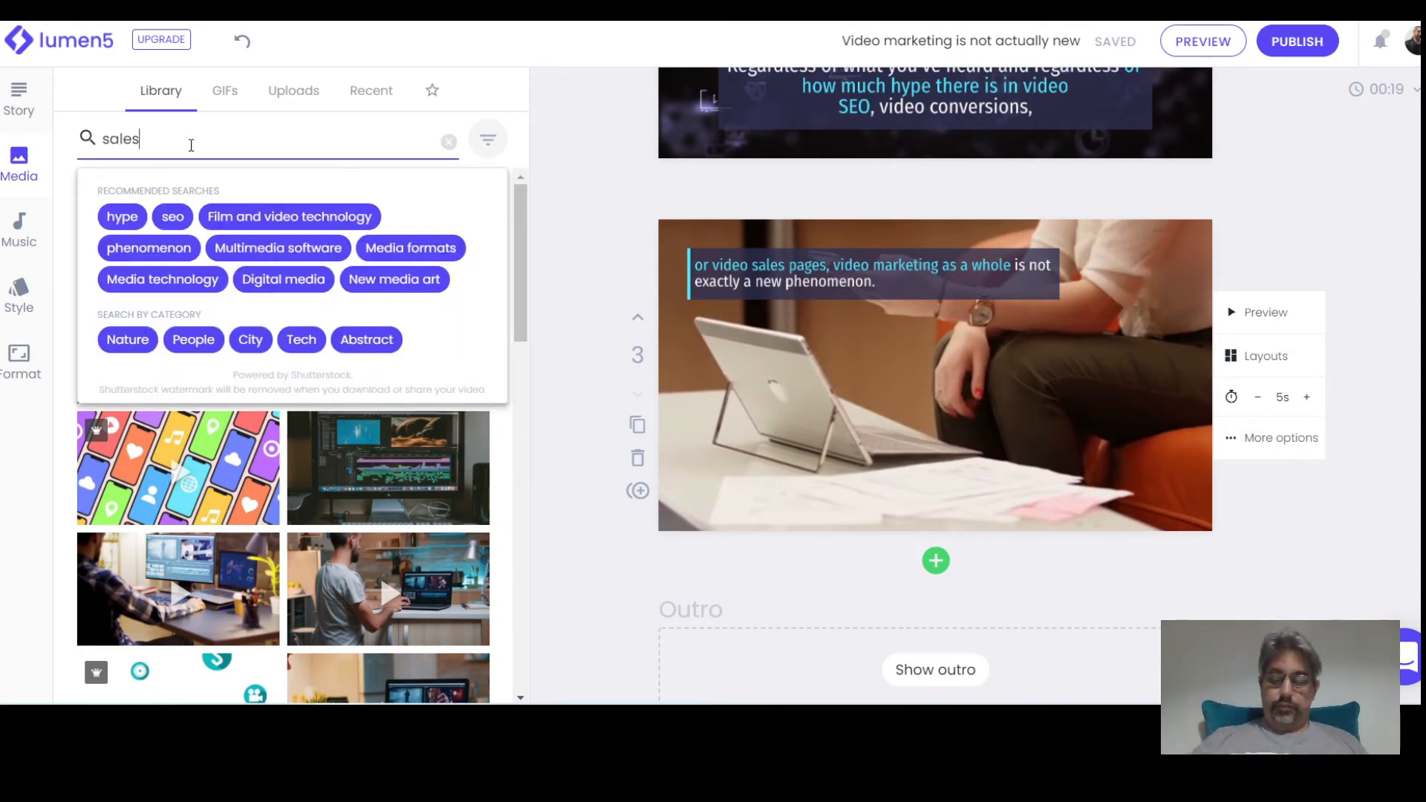
{"action": "key", "text": "Return"}
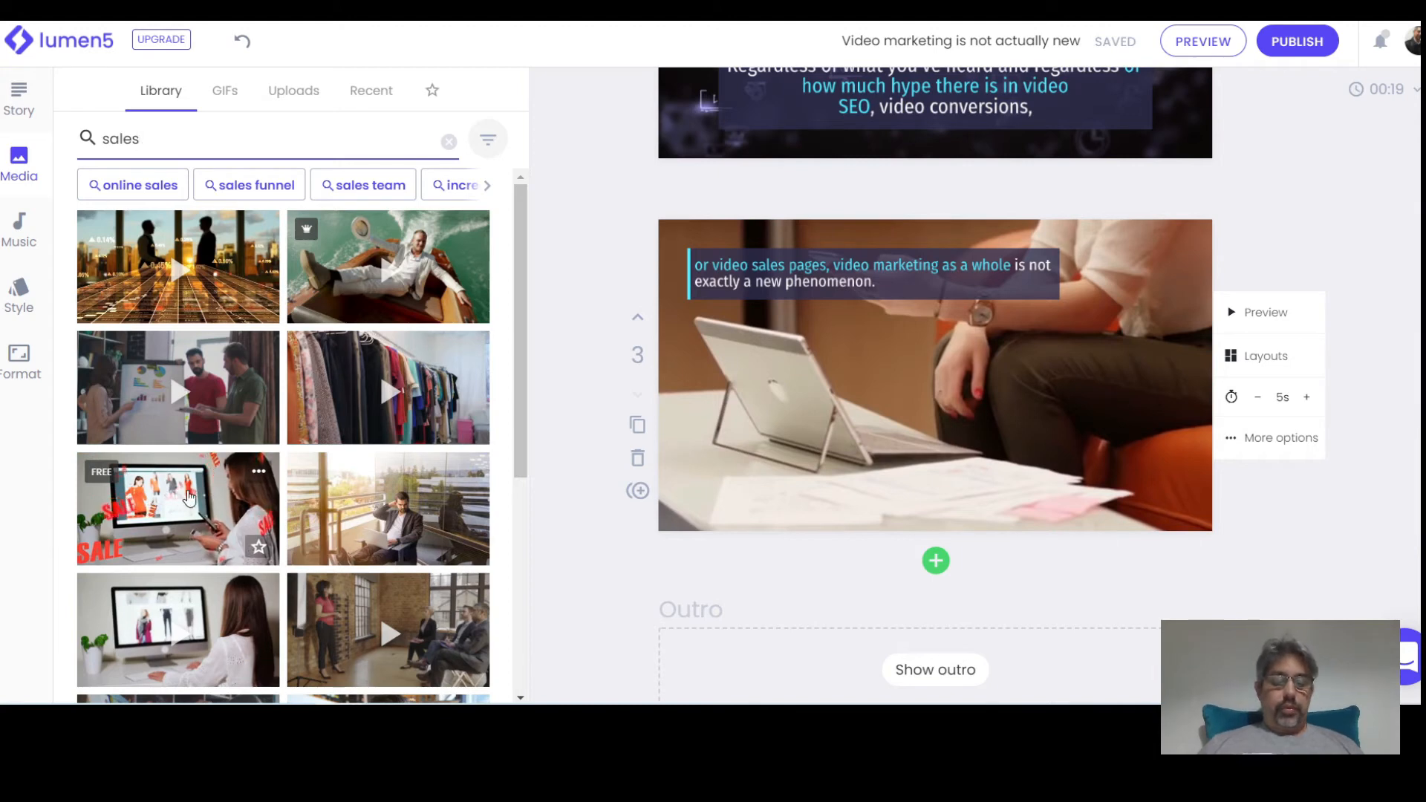
{"action": "left_click", "coordinate": [190, 507]}
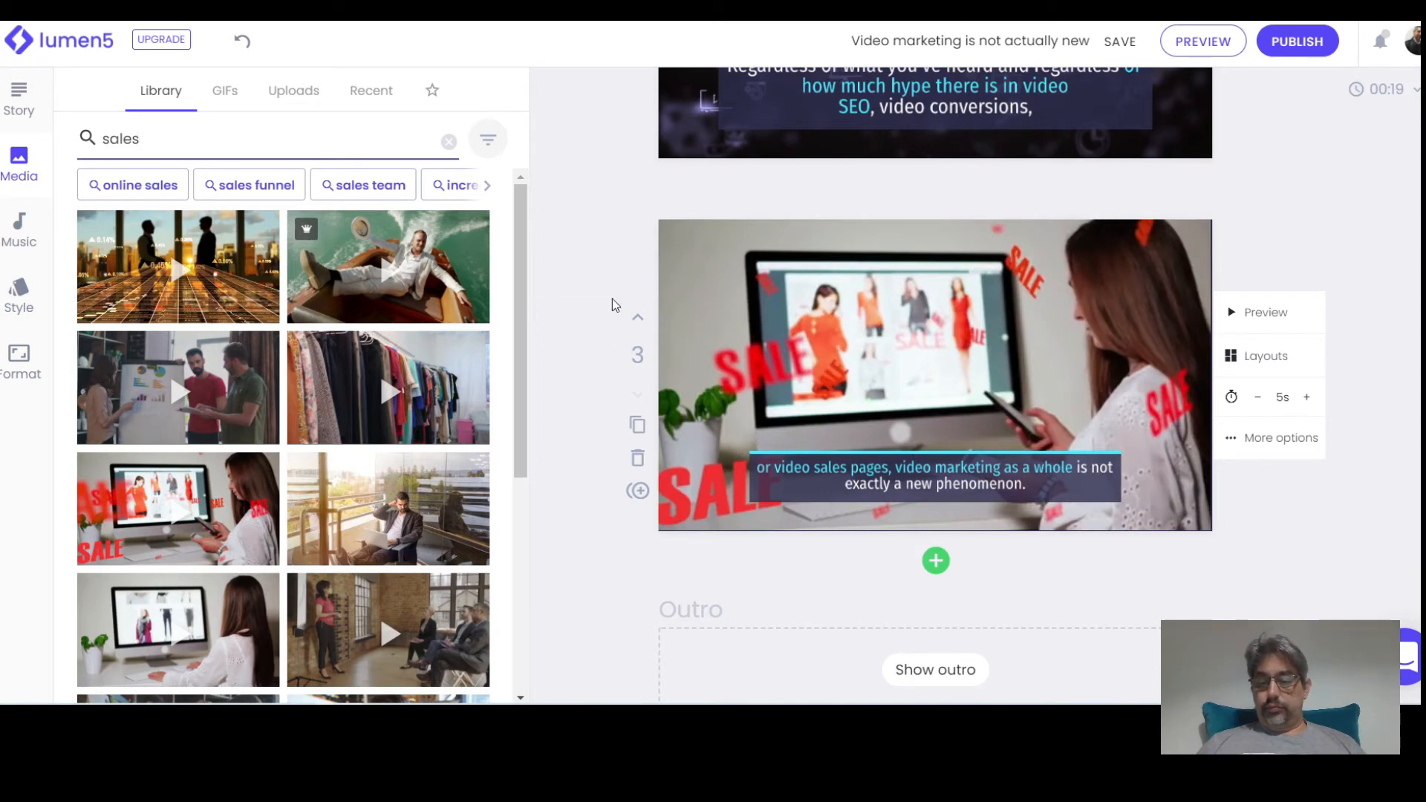
{"action": "left_click", "coordinate": [1272, 310]}
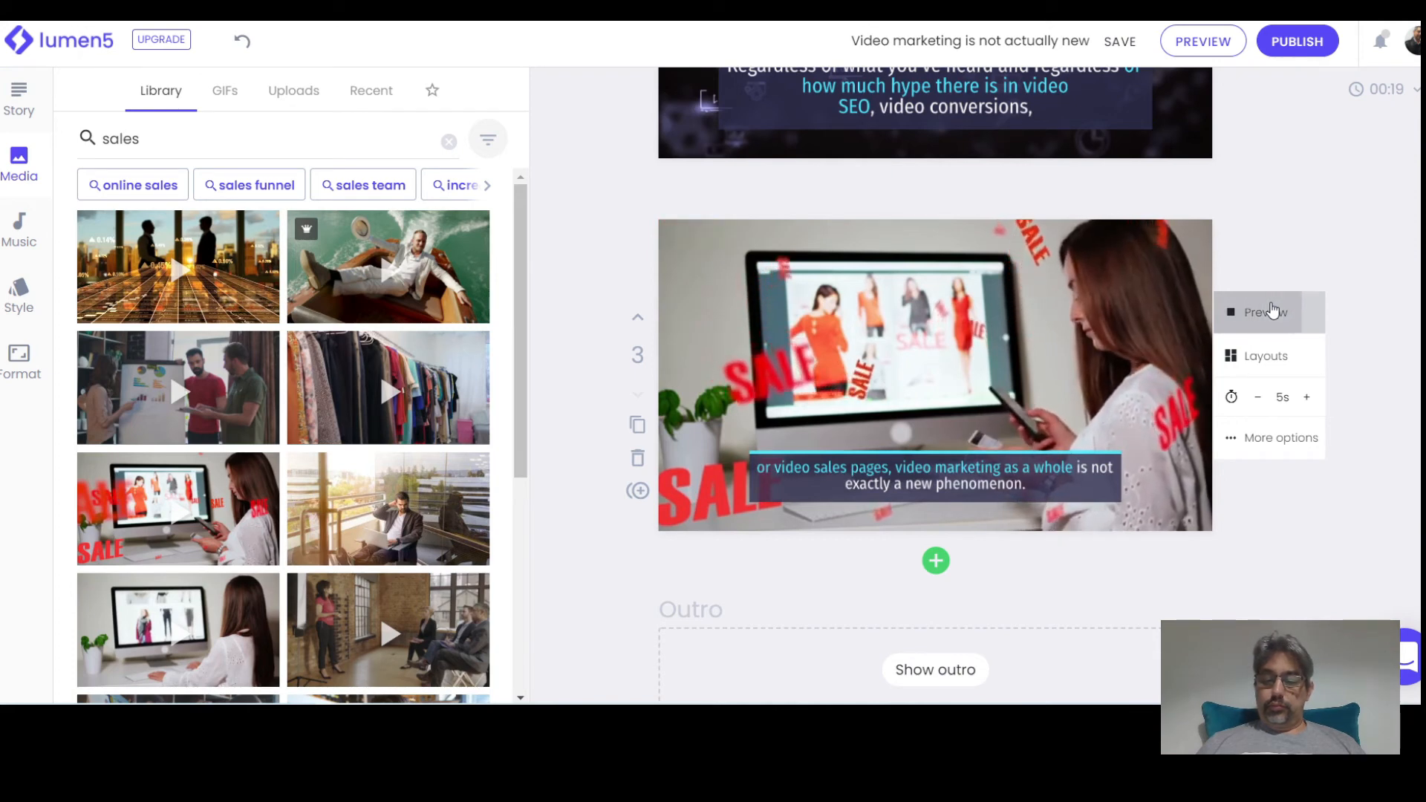
{"action": "left_click", "coordinate": [1273, 311]}
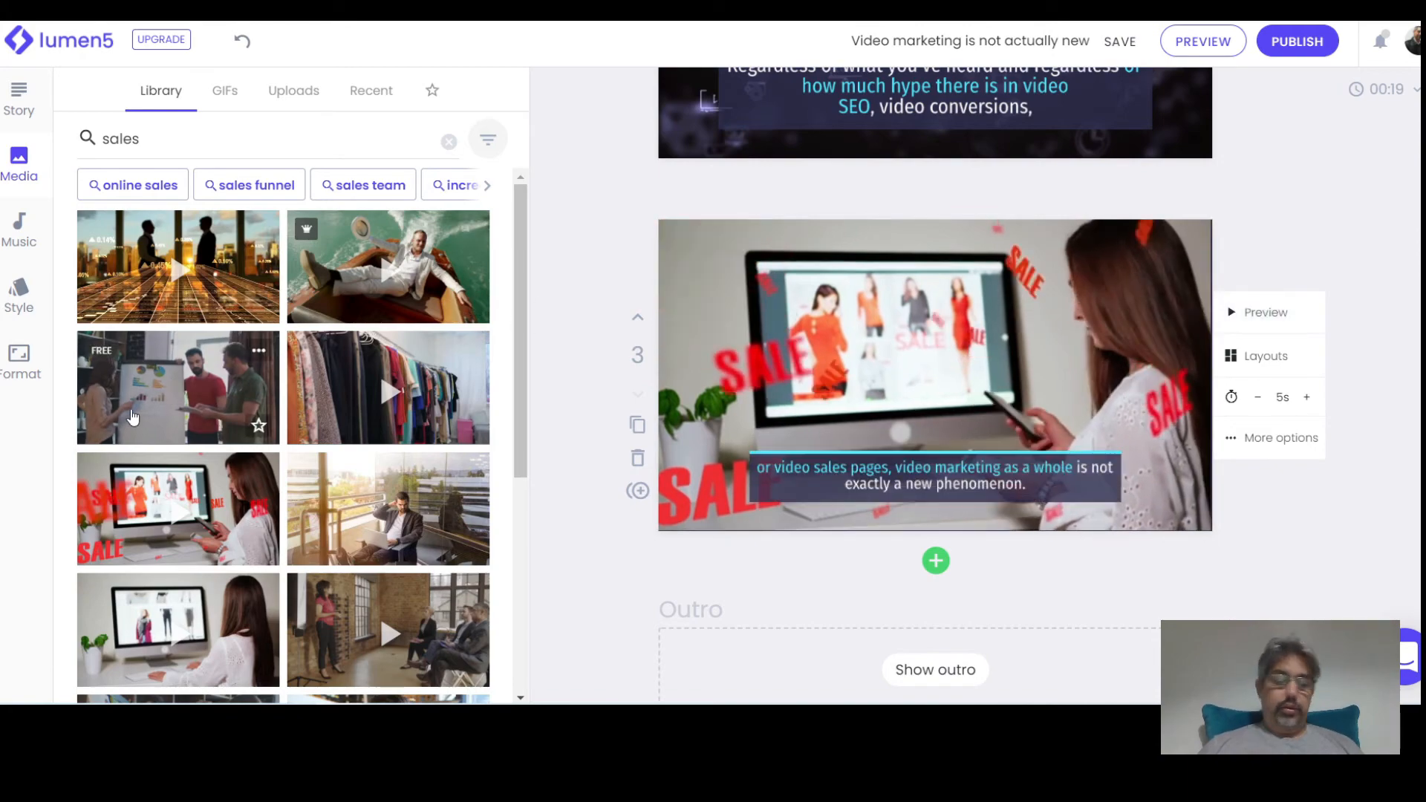
Look through more "sales" media, then search the library for "video sales" and browse those clips and images
{"action": "scroll", "coordinate": [136, 414], "scroll_direction": "down", "scroll_amount": 5}
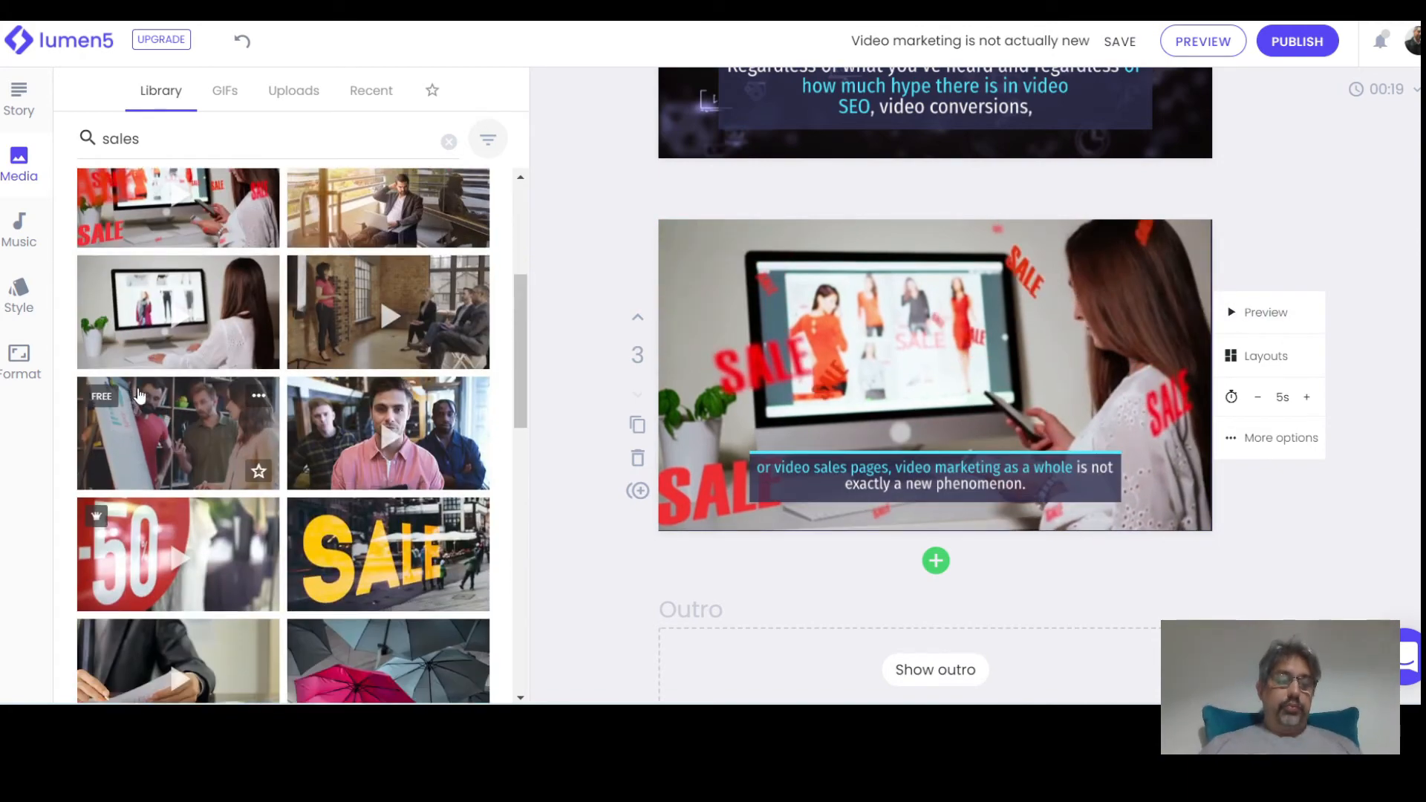
{"action": "scroll", "coordinate": [136, 401], "scroll_direction": "up", "scroll_amount": 5}
{"action": "left_click", "coordinate": [146, 139]}
{"action": "key", "text": "BackSpace"}
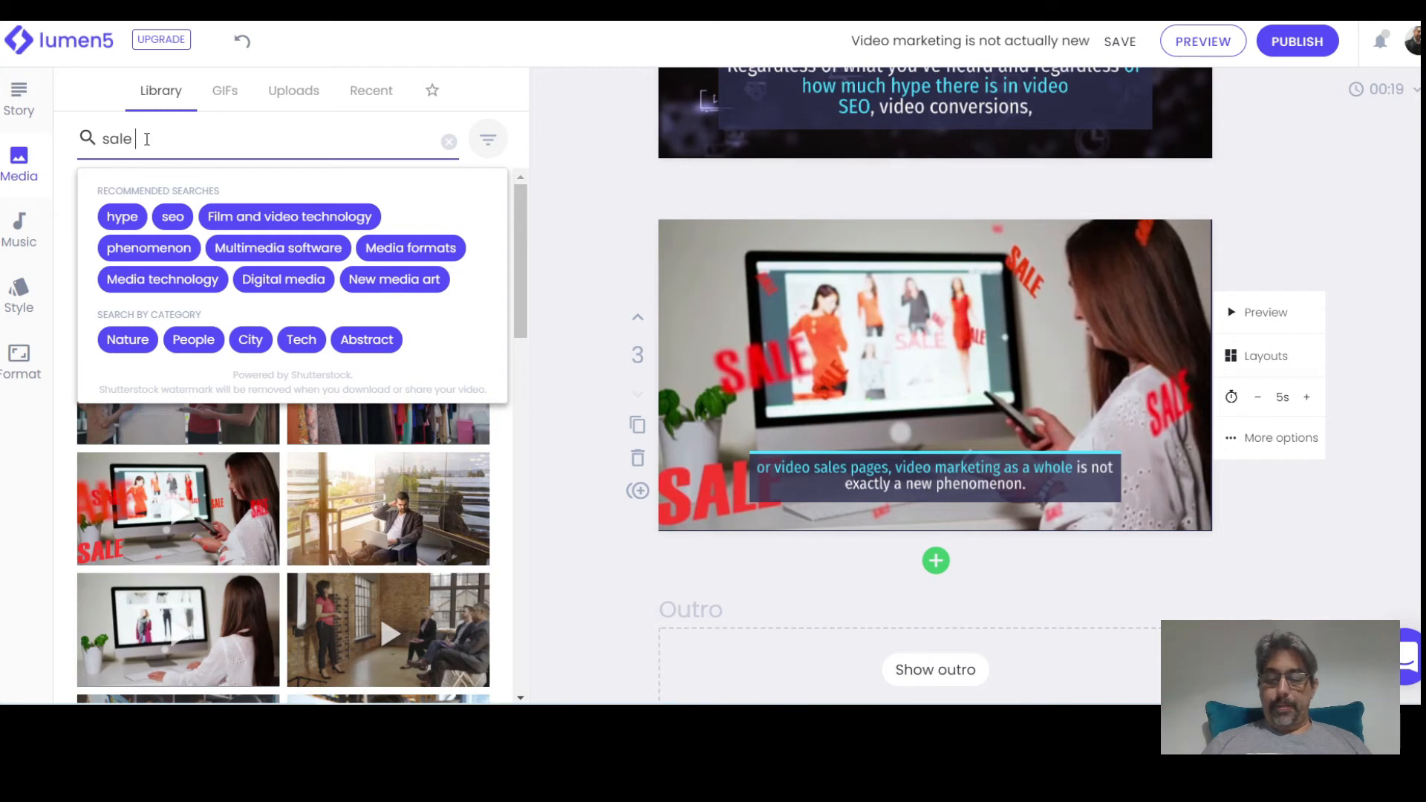
{"action": "left_click_drag", "start_coordinate": [146, 139], "coordinate": [83, 138]}
{"action": "type", "text": "video"}
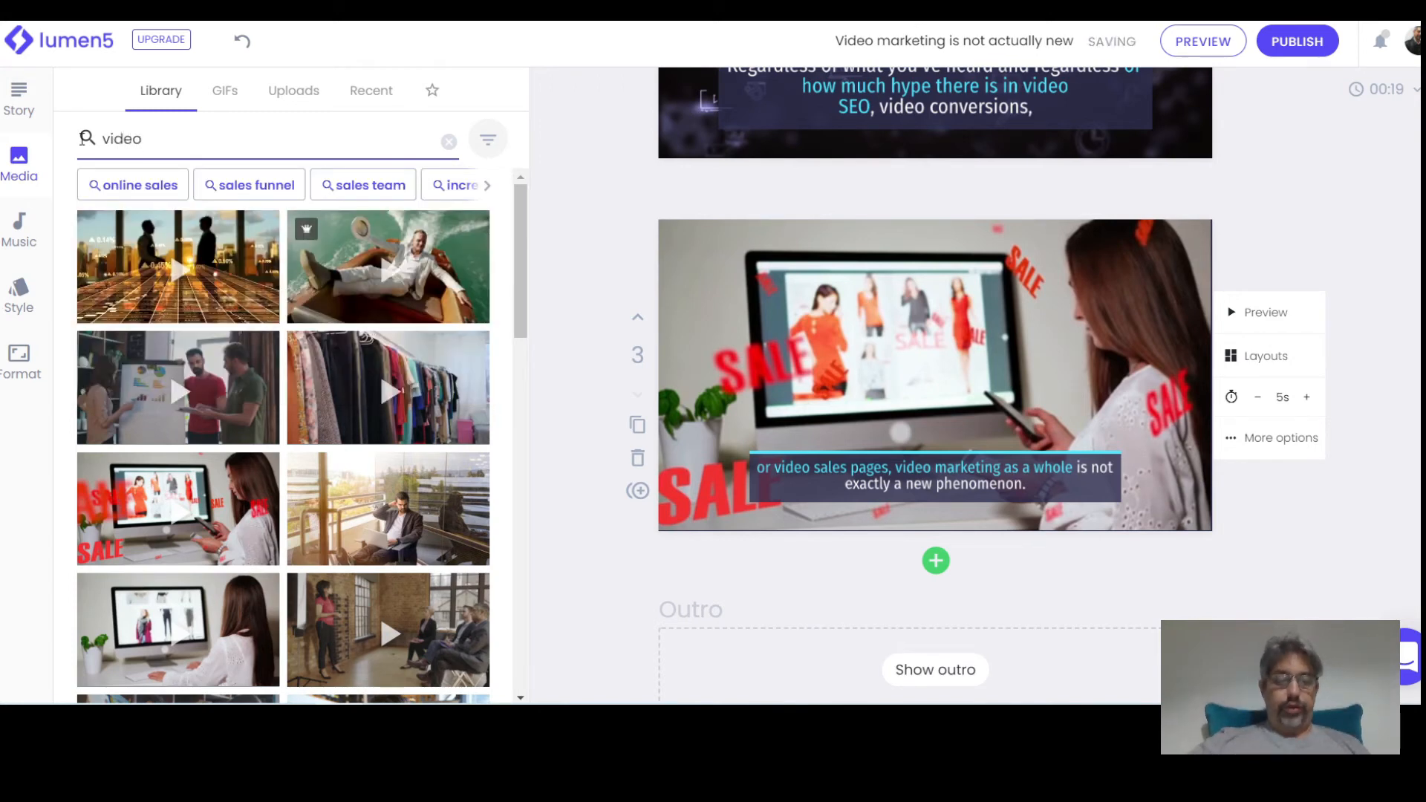
{"action": "type", "text": " sales"}
{"action": "key", "text": "Return"}
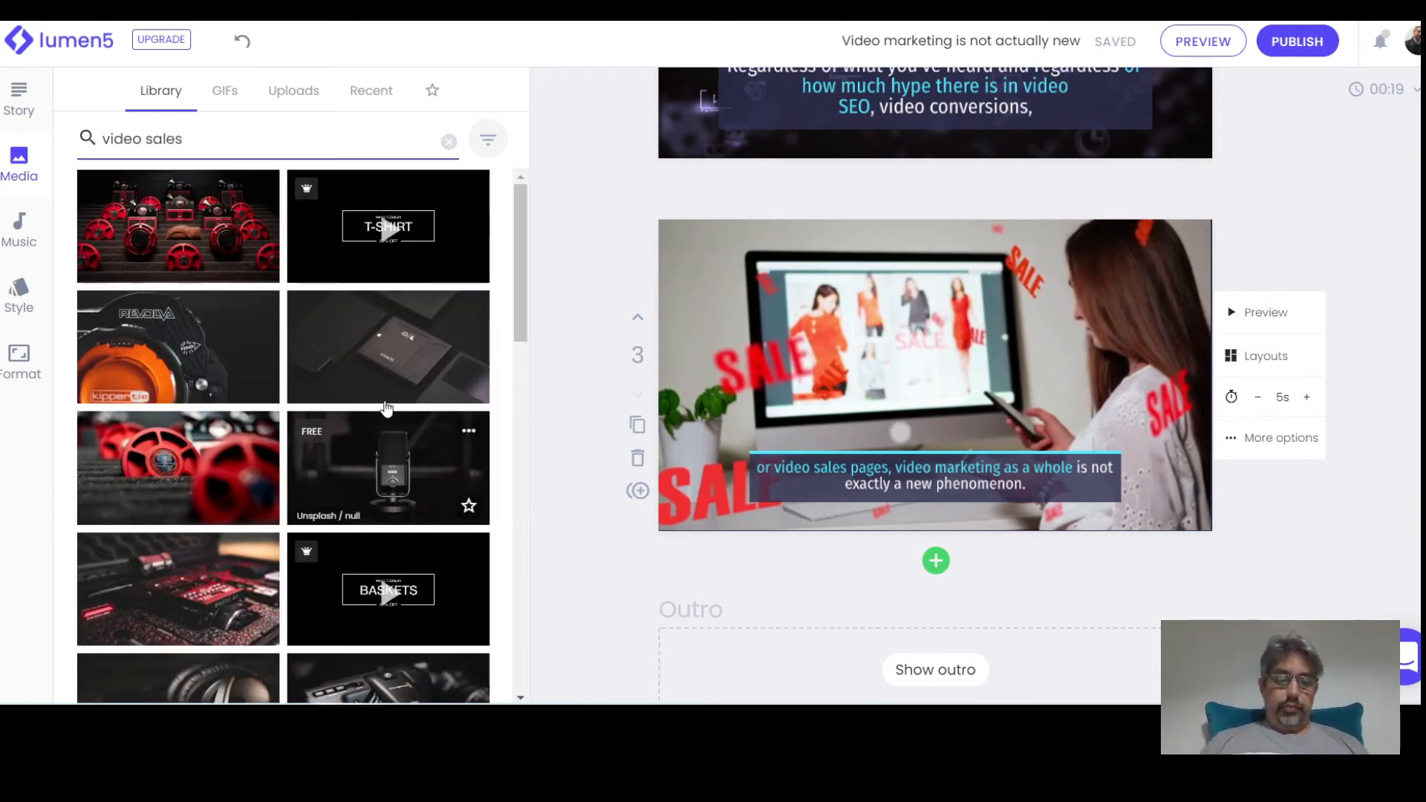
{"action": "scroll", "coordinate": [384, 392], "scroll_direction": "down", "scroll_amount": 4}
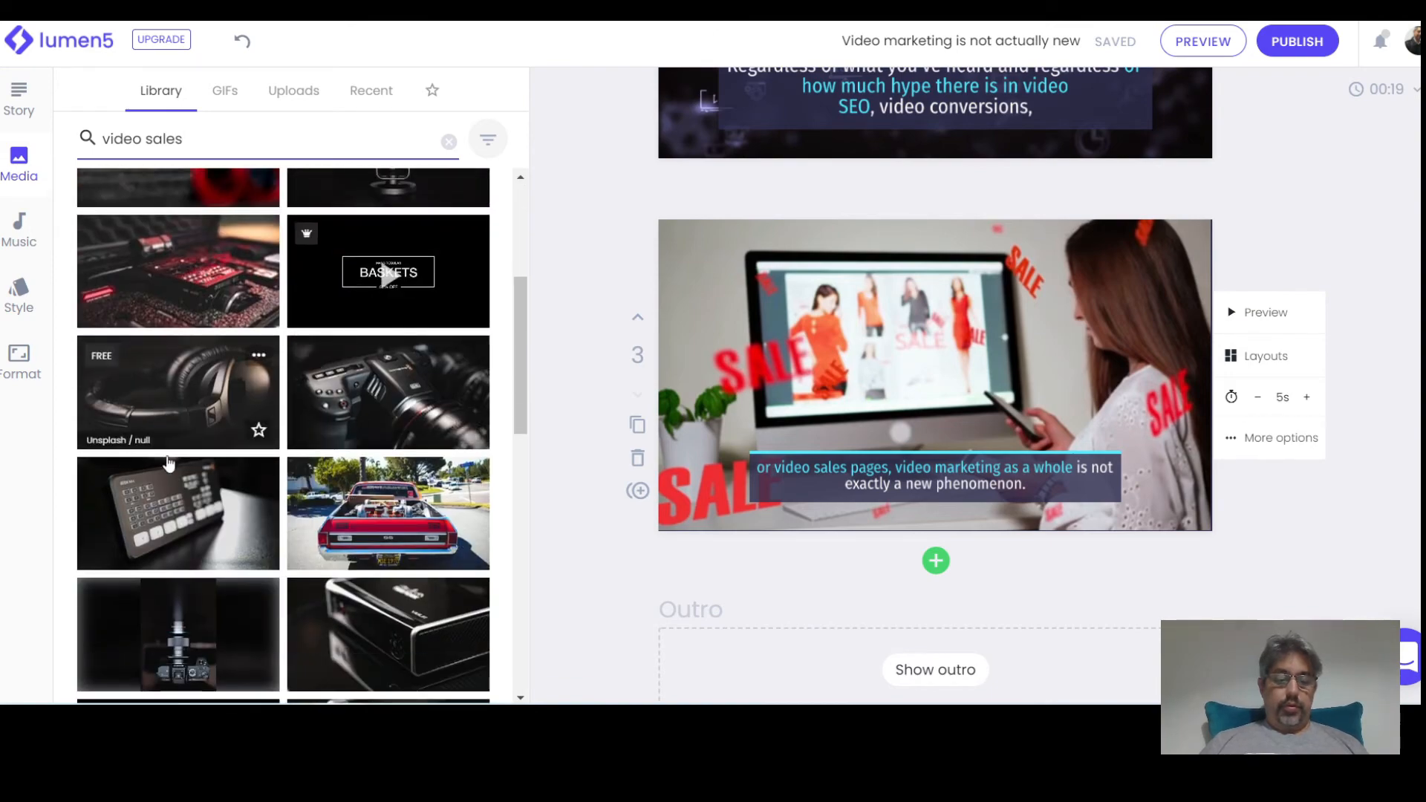
{"action": "scroll", "coordinate": [168, 461], "scroll_direction": "down", "scroll_amount": 6}
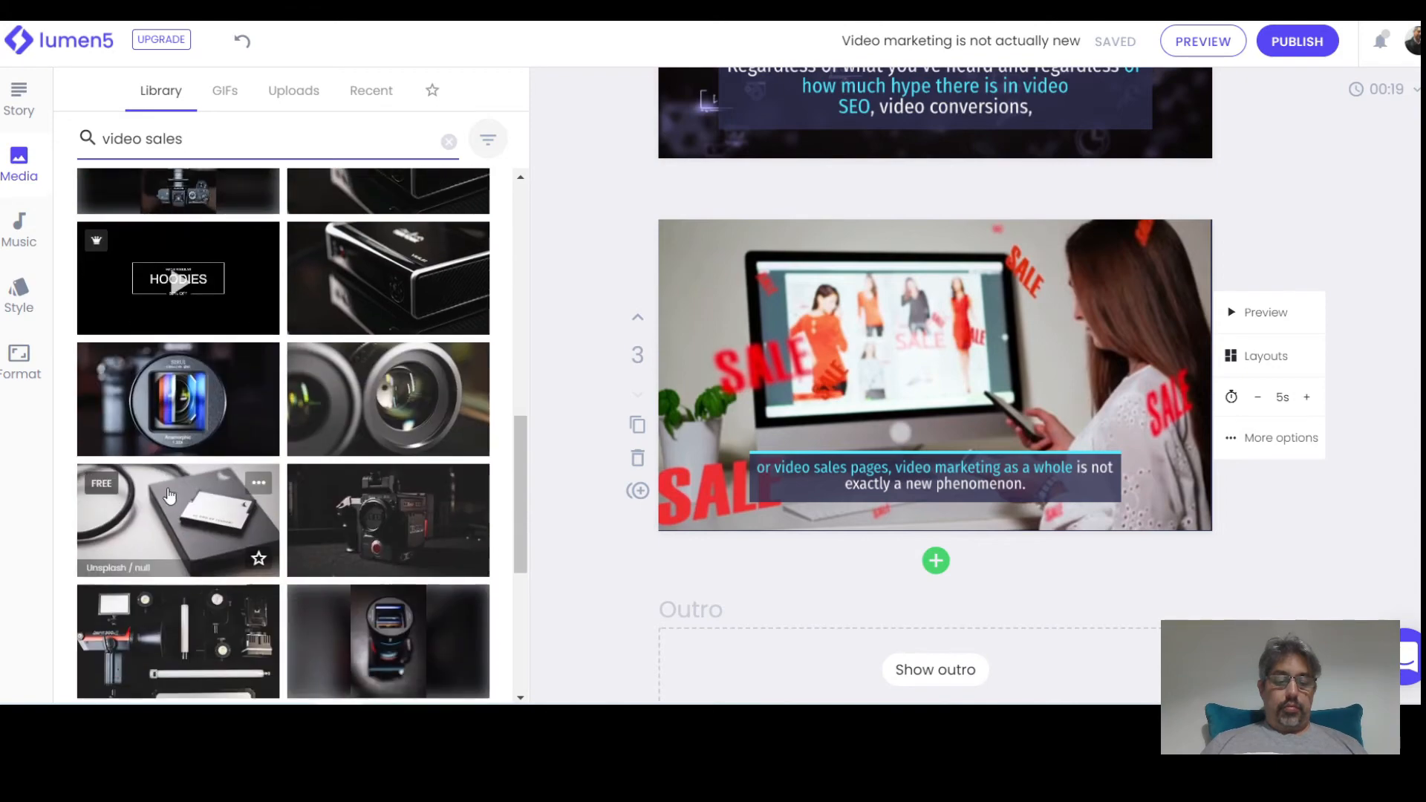
{"action": "scroll", "coordinate": [169, 495], "scroll_direction": "down", "scroll_amount": 2}
{"action": "scroll", "coordinate": [241, 487], "scroll_direction": "down", "scroll_amount": 2}
{"action": "scroll", "coordinate": [241, 468], "scroll_direction": "up", "scroll_amount": 10}
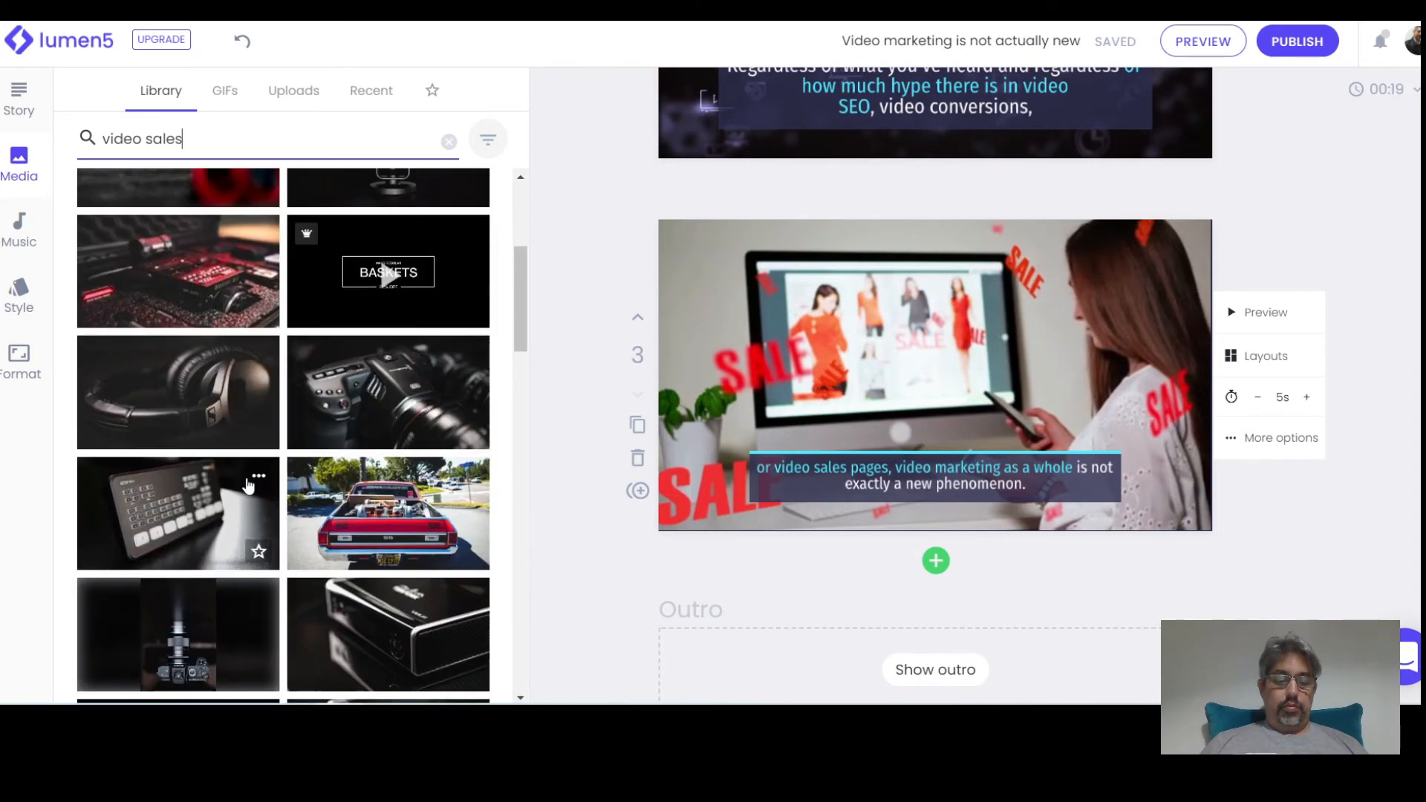
{"action": "scroll", "coordinate": [240, 450], "scroll_direction": "up", "scroll_amount": 1}
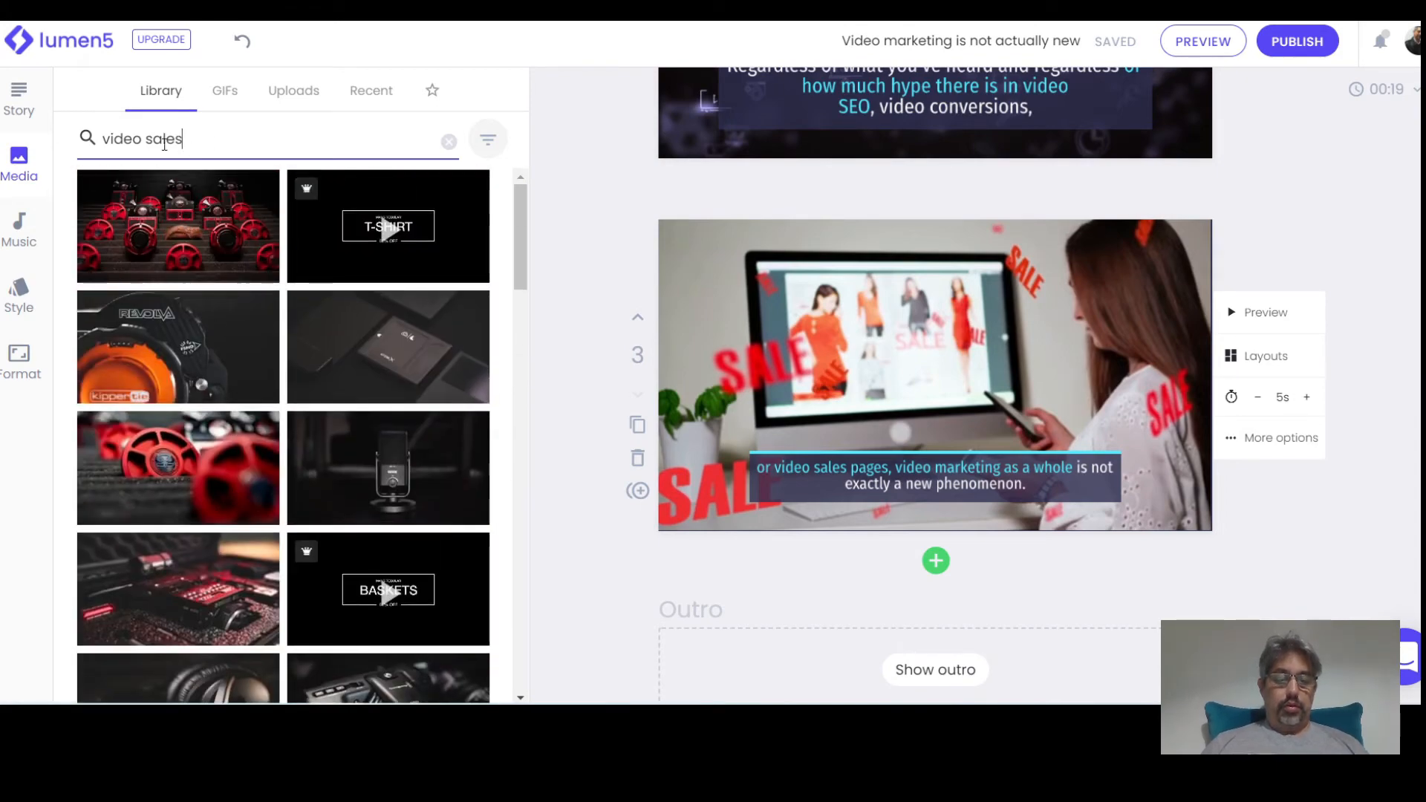
Search the media library for "marketing"
{"action": "left_click_drag", "start_coordinate": [191, 144], "coordinate": [102, 139]}
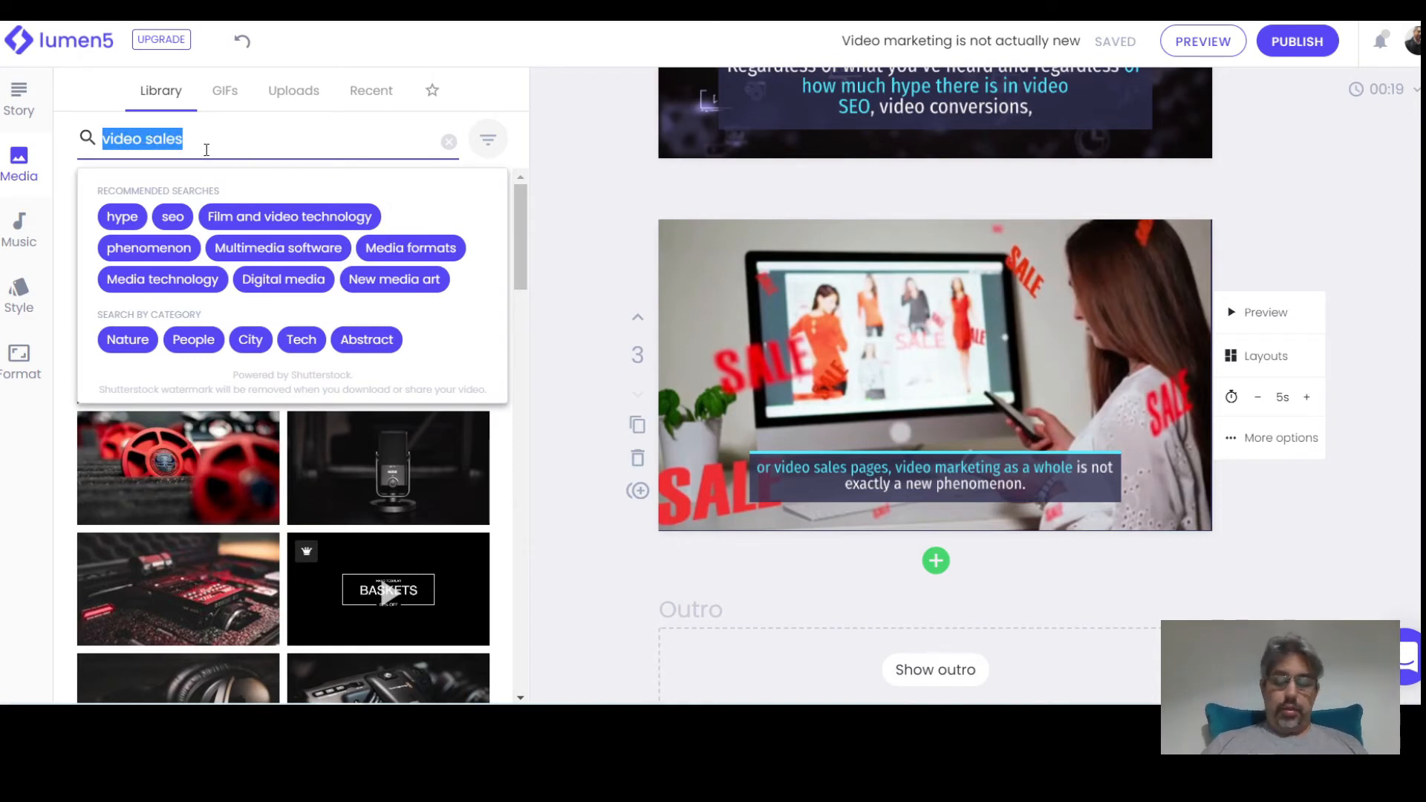
{"action": "type", "text": "marketing"}
{"action": "key", "text": "Return"}
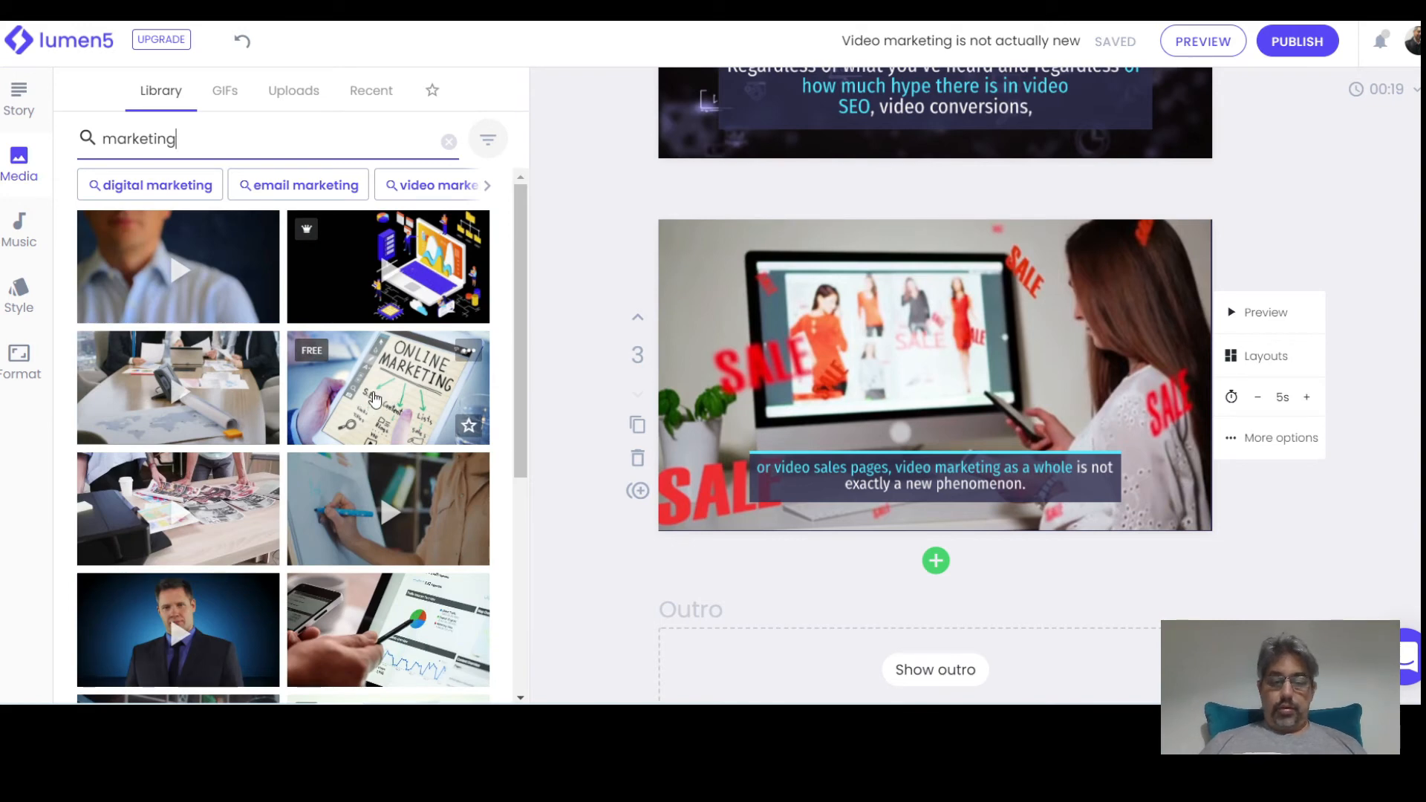
Set the "marketing" photo of hands typing on a laptop as the third scene's background and preview the scene
{"action": "scroll", "coordinate": [374, 398], "scroll_direction": "down", "scroll_amount": 4}
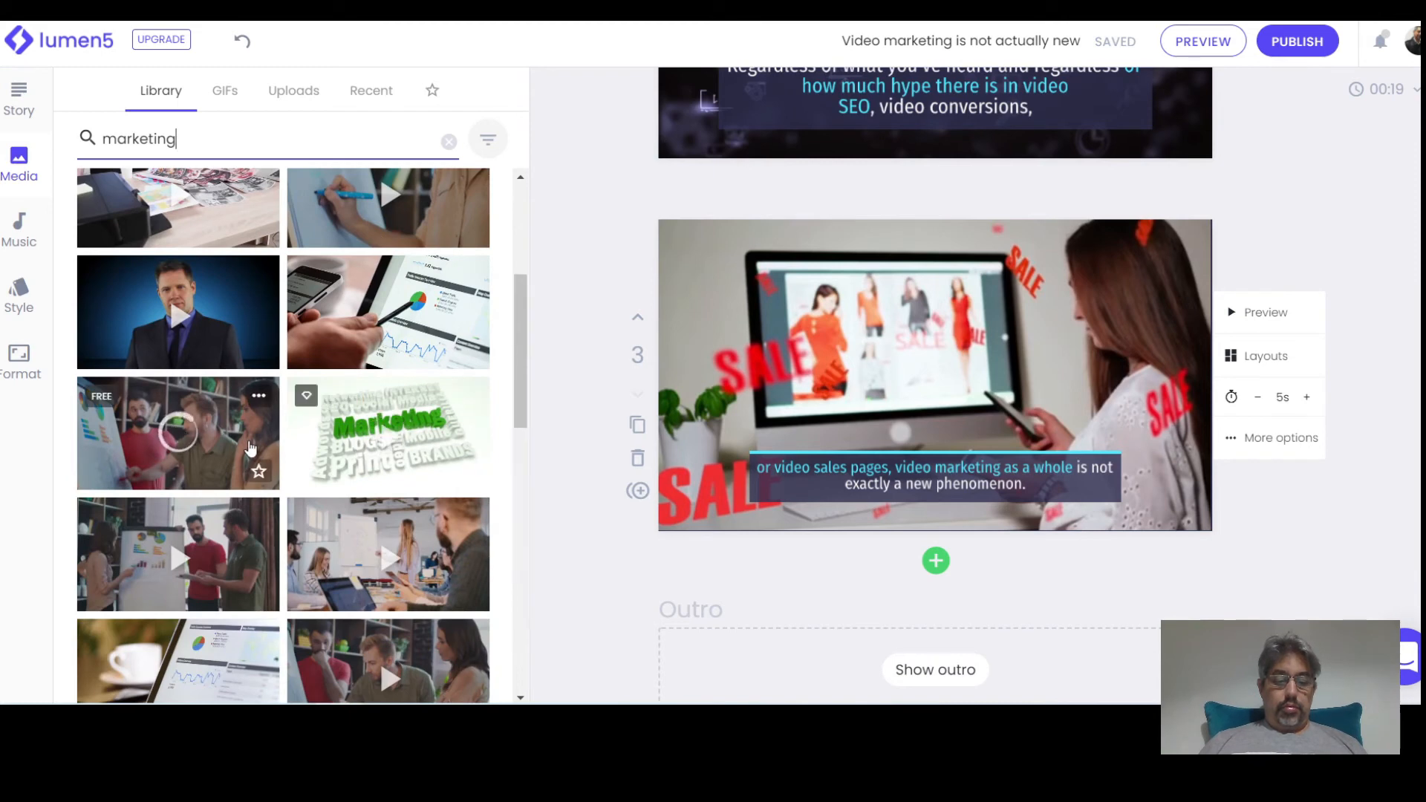
{"action": "scroll", "coordinate": [358, 557], "scroll_direction": "down", "scroll_amount": 4}
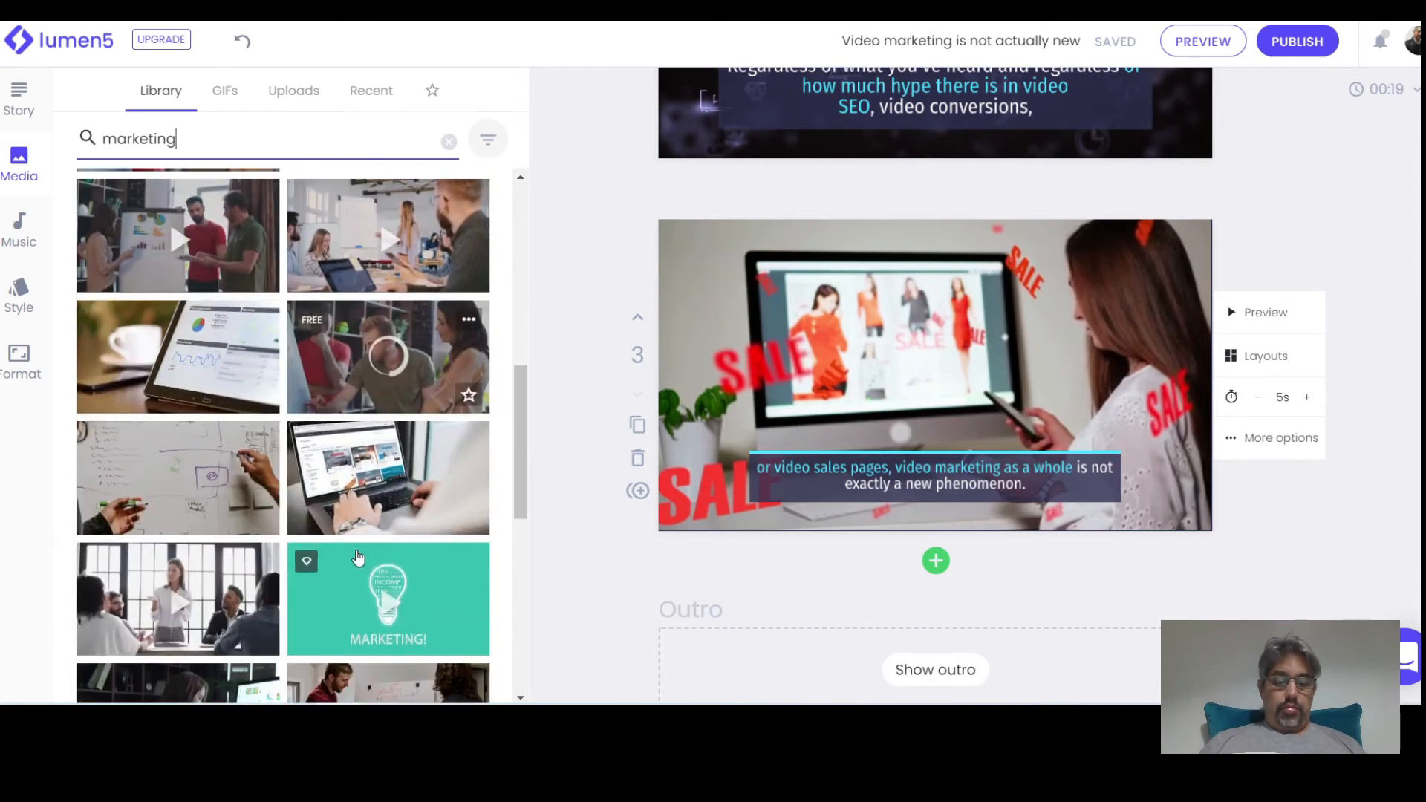
{"action": "left_click", "coordinate": [379, 482]}
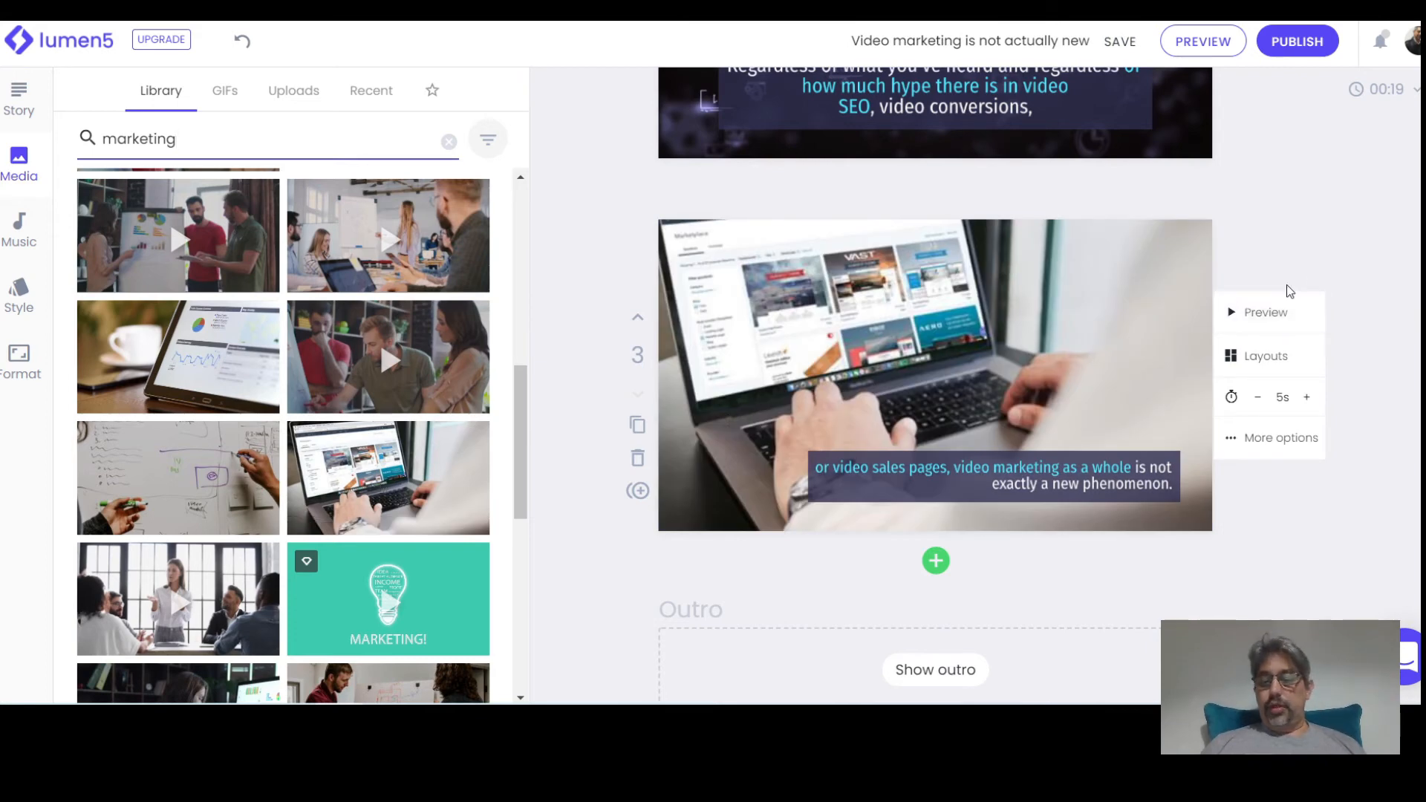
{"action": "left_click", "coordinate": [1279, 313]}
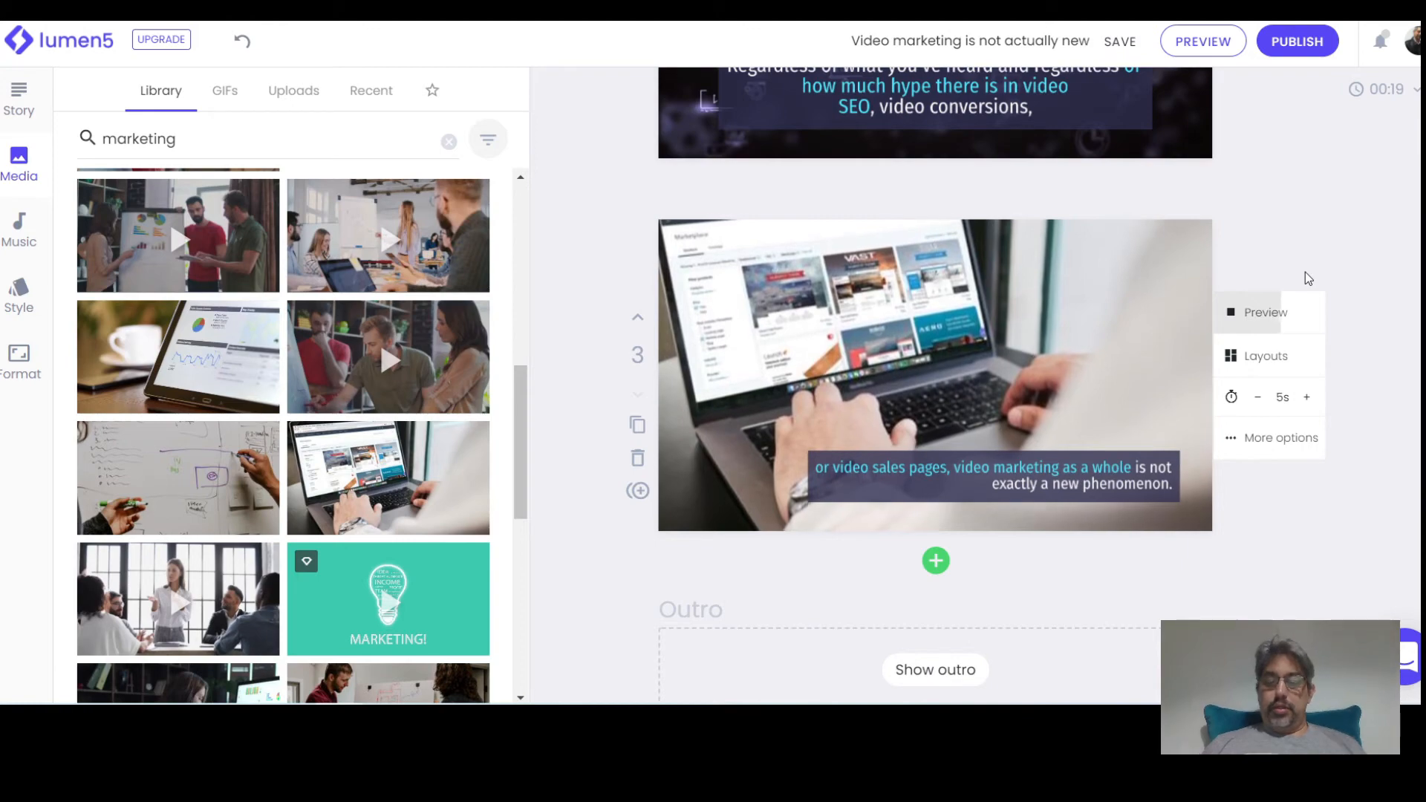
{"action": "left_click", "coordinate": [1275, 313]}
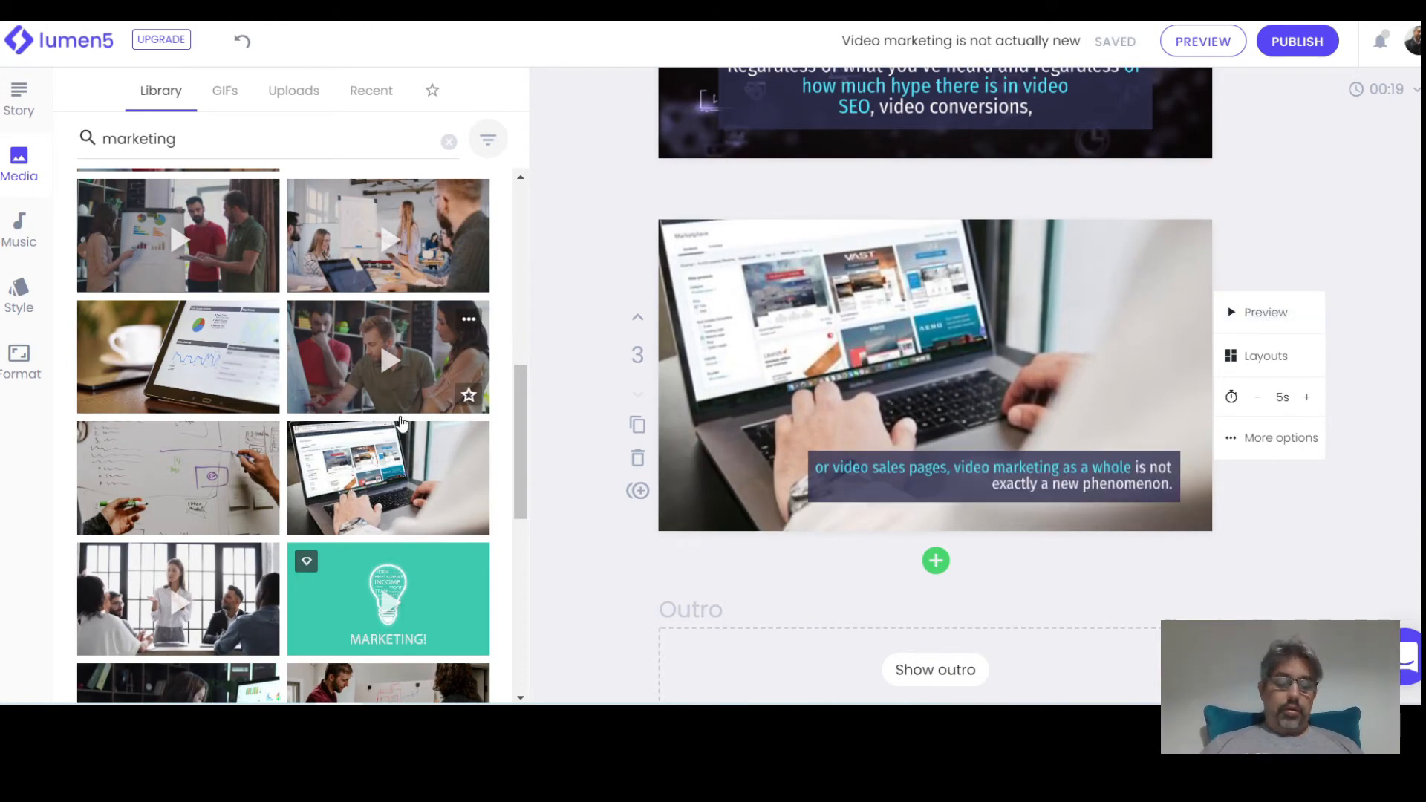
Set the clip of a woman working at a monitor with charts as the third scene's background and preview it
{"action": "scroll", "coordinate": [194, 484], "scroll_direction": "down", "scroll_amount": 4}
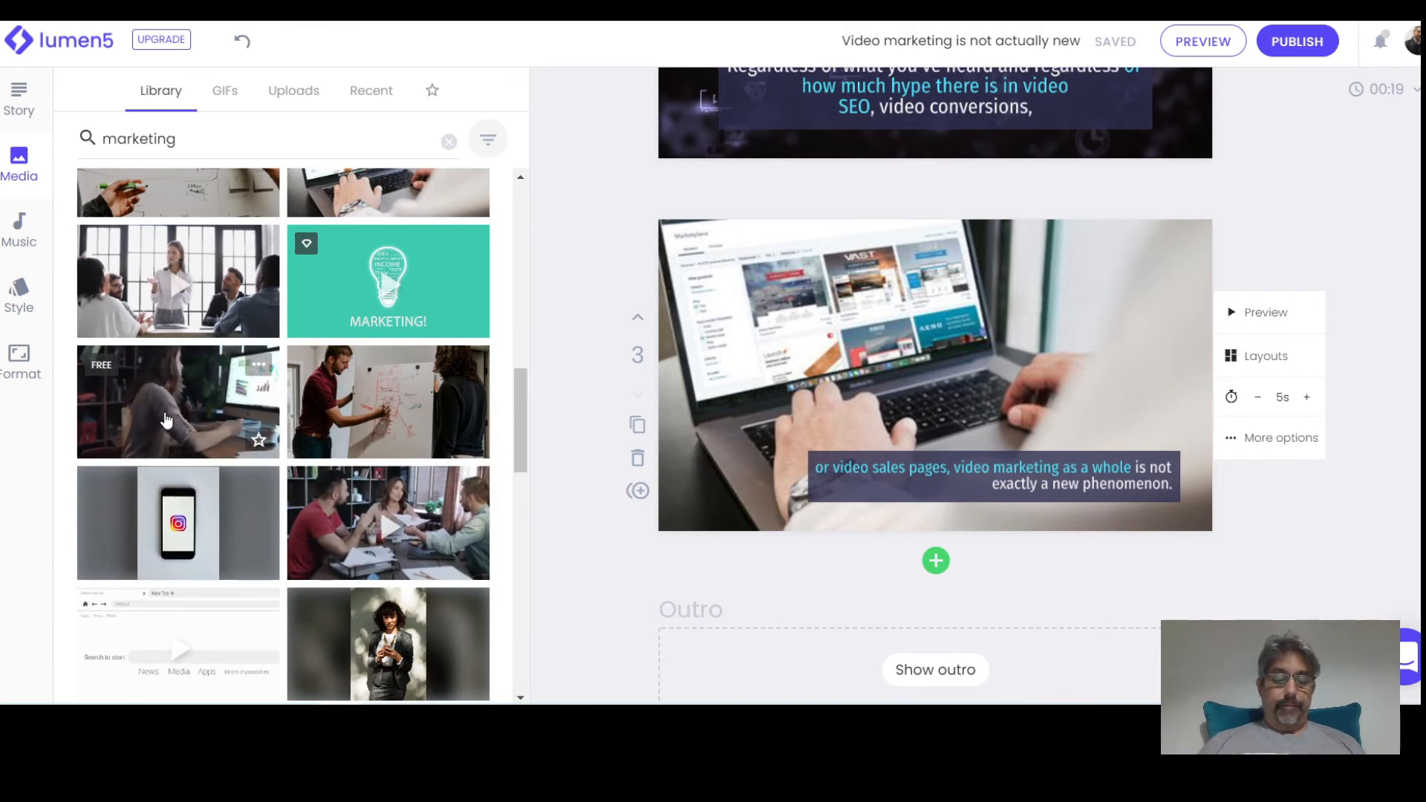
{"action": "scroll", "coordinate": [167, 420], "scroll_direction": "down", "scroll_amount": 2}
{"action": "scroll", "coordinate": [168, 417], "scroll_direction": "up", "scroll_amount": 2}
{"action": "left_click", "coordinate": [169, 416]}
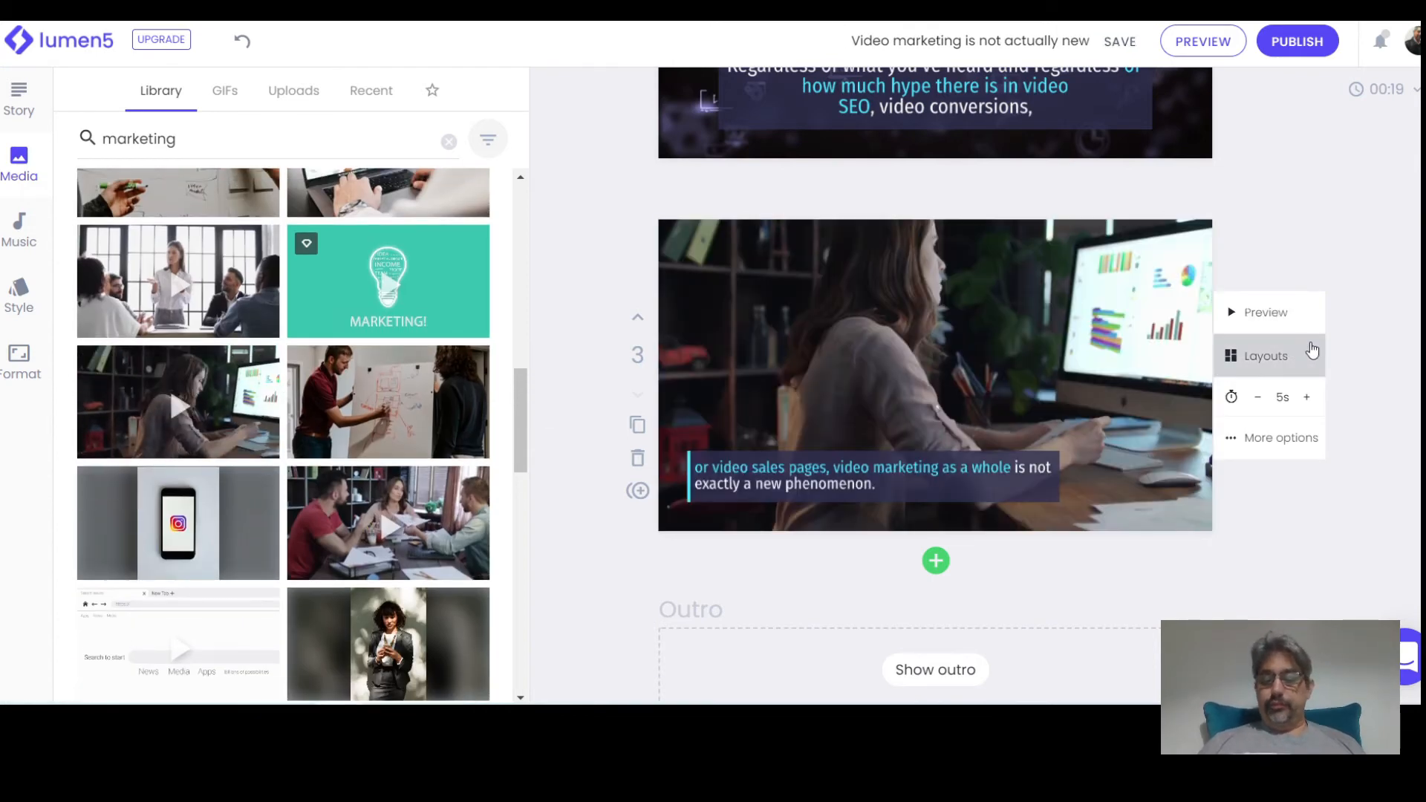
{"action": "left_click", "coordinate": [1263, 315]}
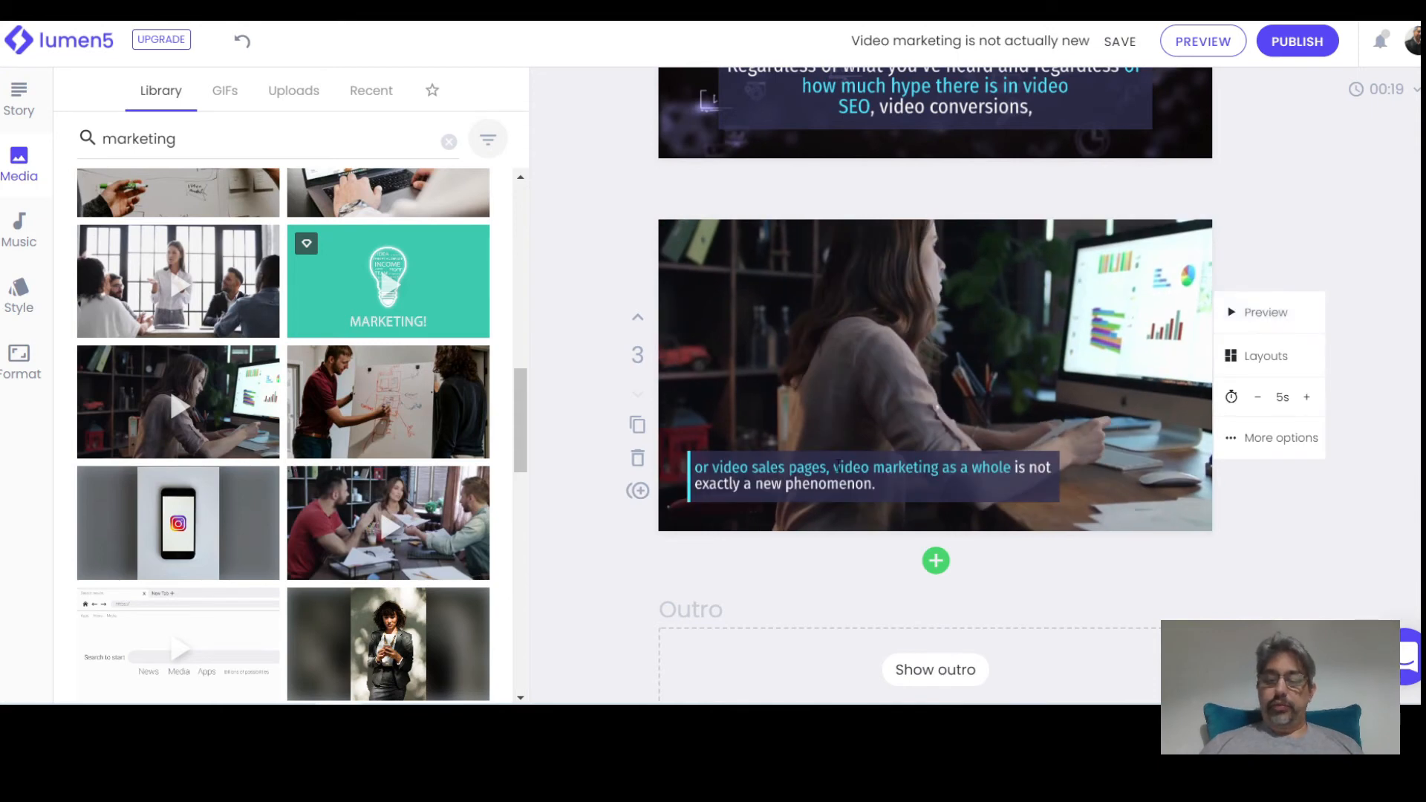
Move the third scene's text to the lower right of the frame and set its size to Medium
{"action": "left_click", "coordinate": [876, 475]}
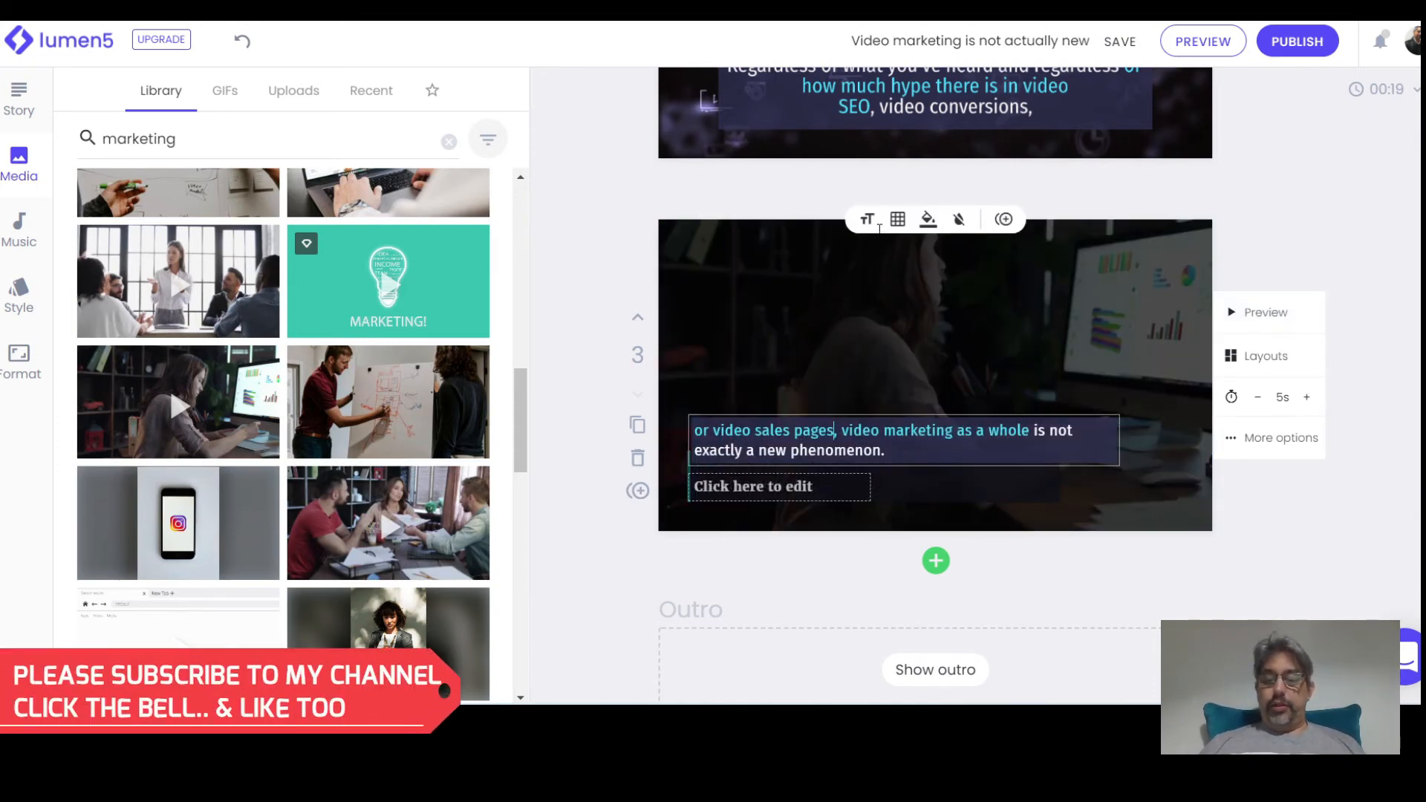
{"action": "left_click", "coordinate": [897, 220]}
{"action": "left_click", "coordinate": [924, 313]}
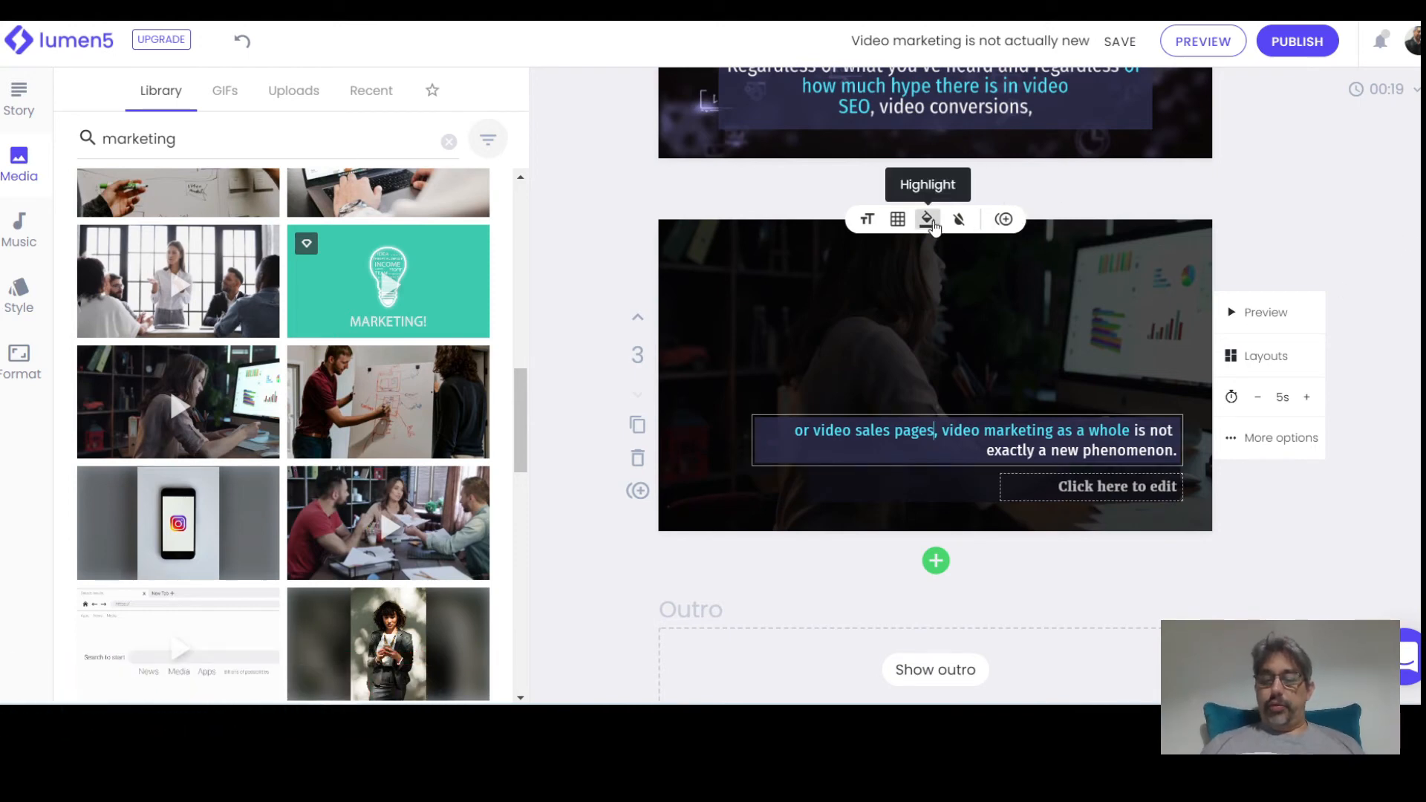
{"action": "left_click", "coordinate": [866, 219]}
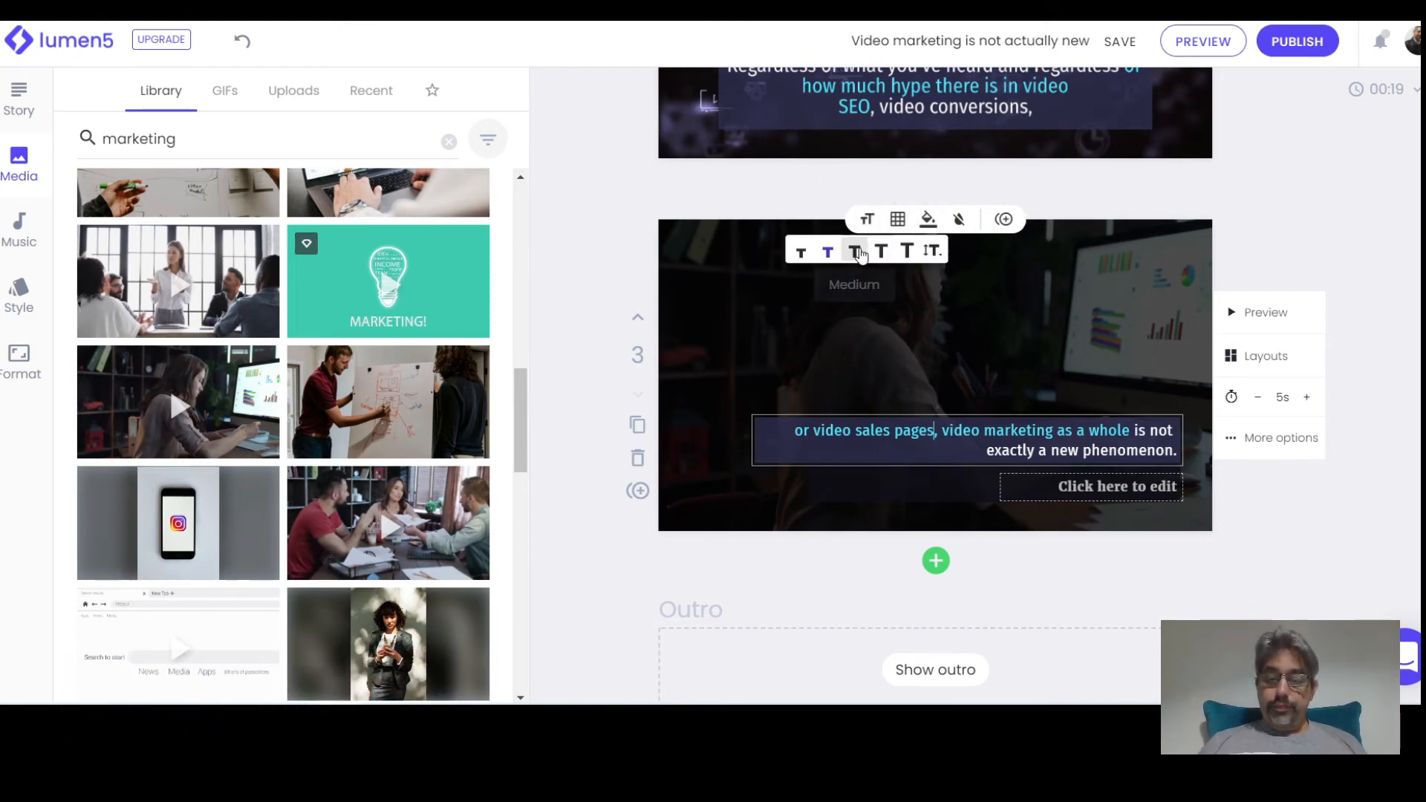
{"action": "left_click", "coordinate": [854, 254]}
{"action": "left_click", "coordinate": [1376, 244]}
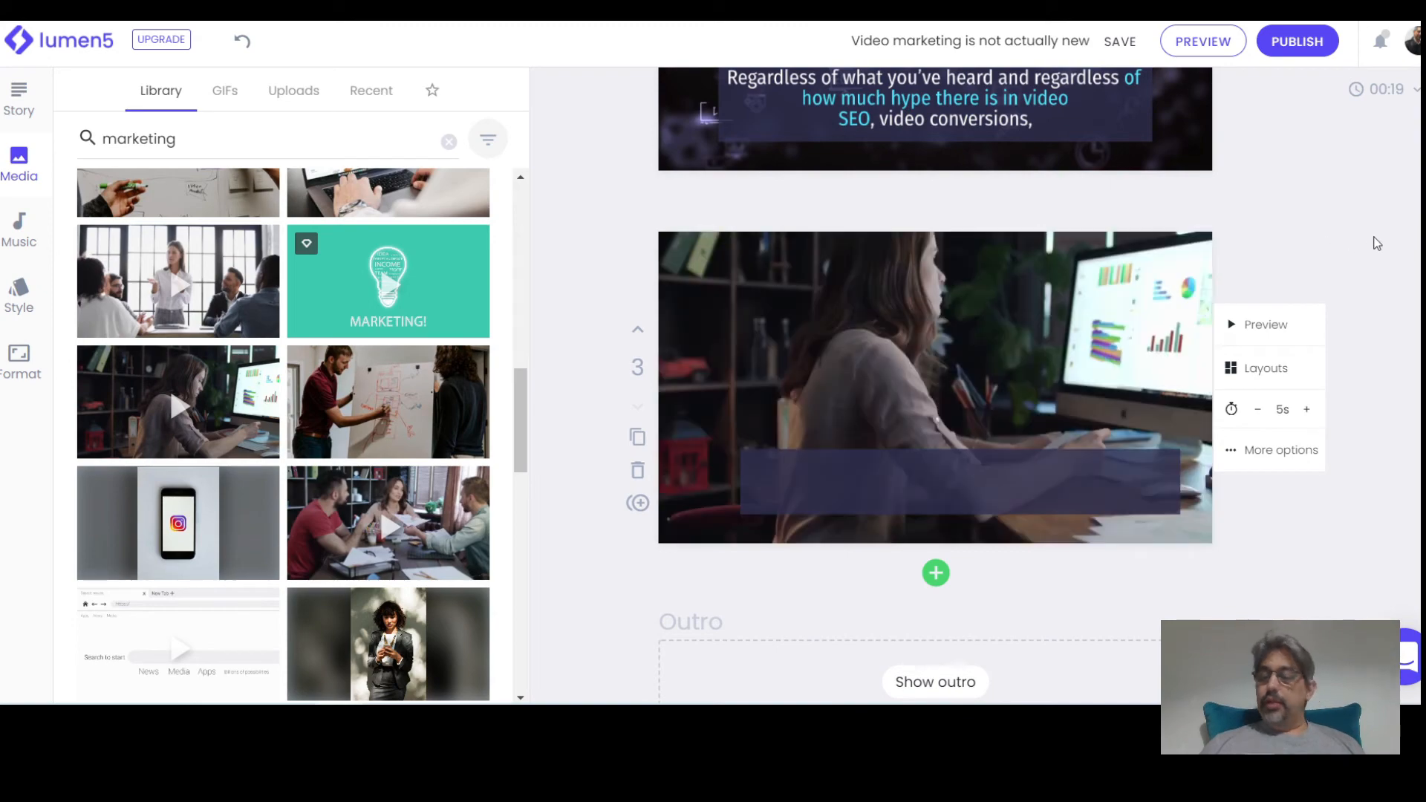
Try the Large text size on the first scene's title, then restore the largest text size
{"action": "scroll", "coordinate": [1369, 446], "scroll_direction": "down", "scroll_amount": 2}
{"action": "scroll", "coordinate": [1369, 446], "scroll_direction": "up", "scroll_amount": 5}
{"action": "scroll", "coordinate": [1369, 380], "scroll_direction": "up", "scroll_amount": 8}
{"action": "scroll", "coordinate": [1369, 371], "scroll_direction": "down", "scroll_amount": 4}
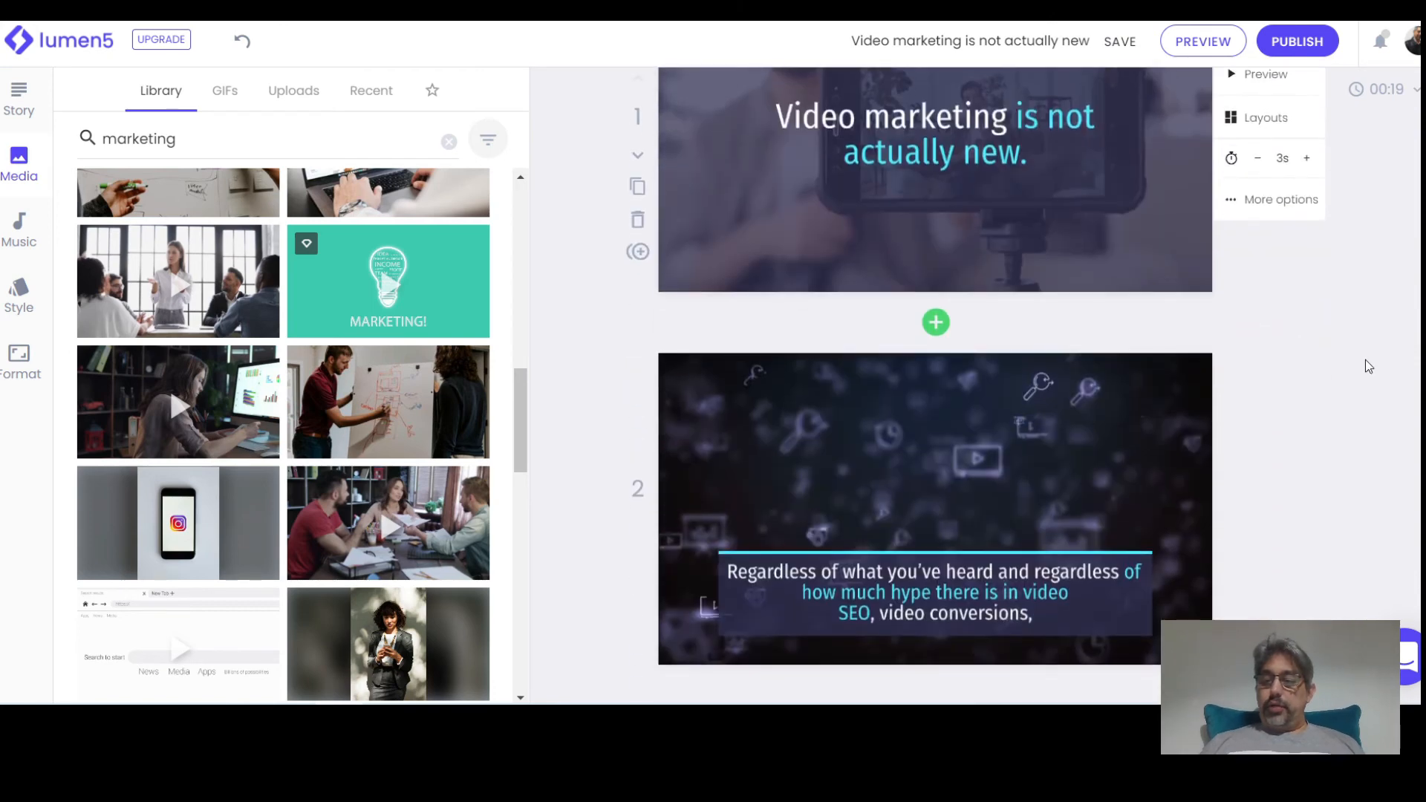
{"action": "scroll", "coordinate": [1369, 366], "scroll_direction": "up", "scroll_amount": 4}
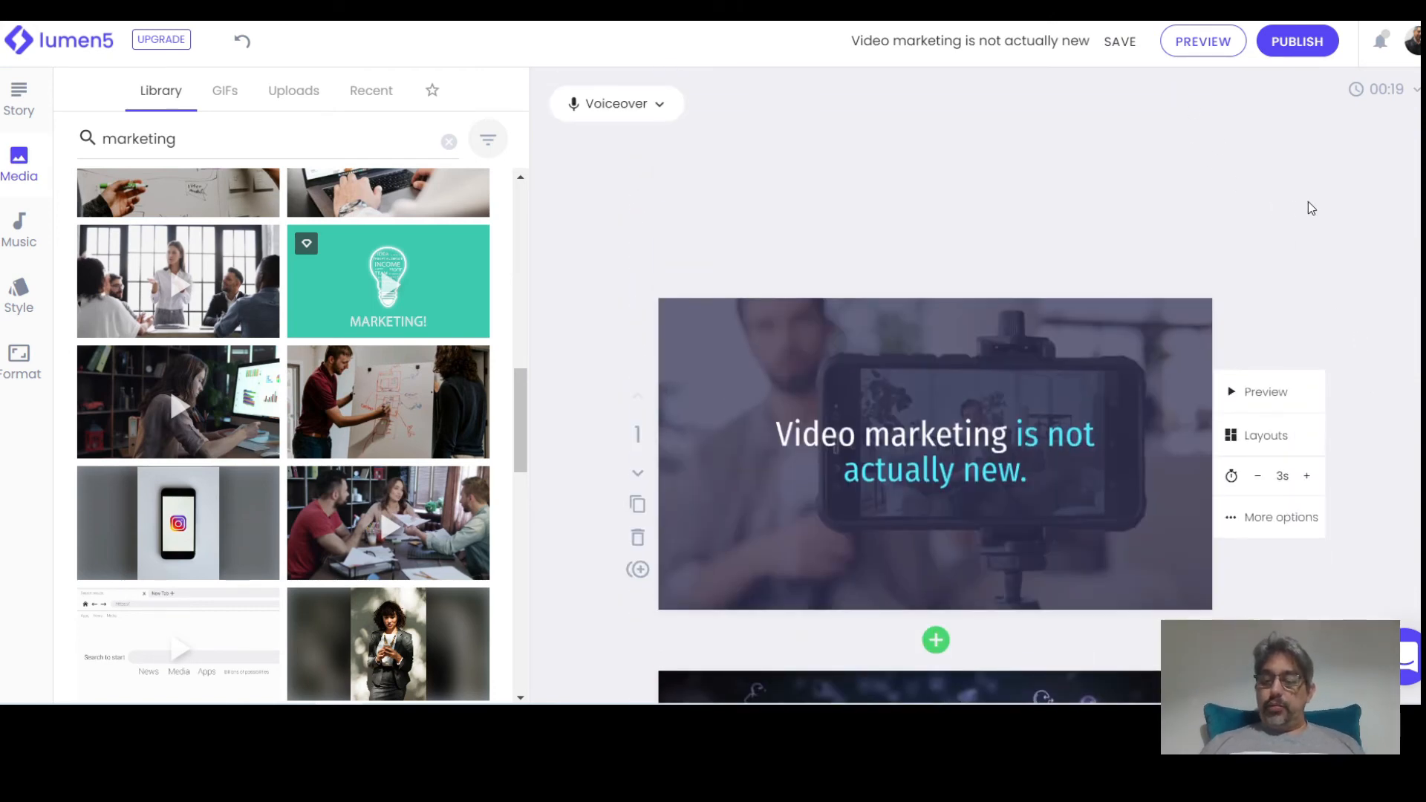
{"action": "left_click", "coordinate": [910, 455]}
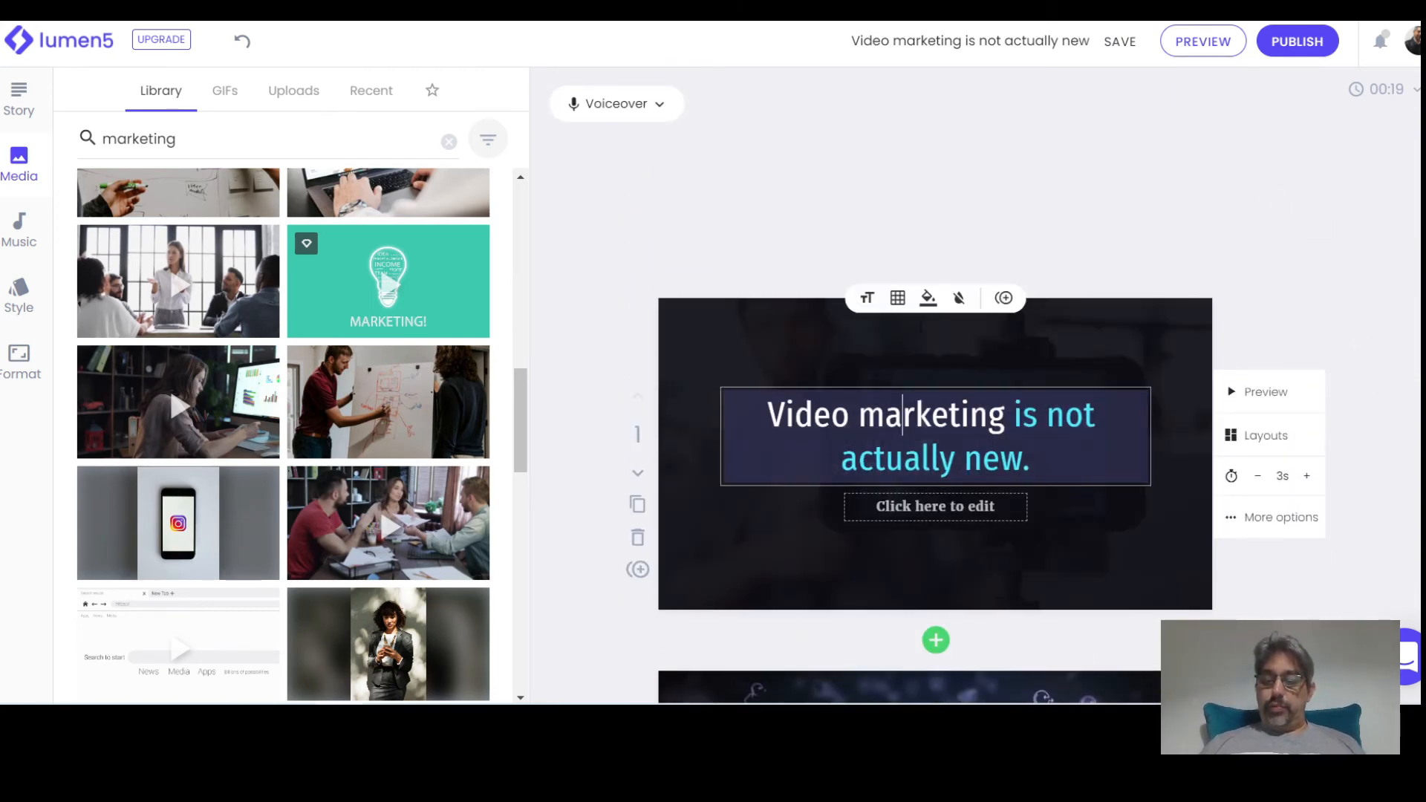
{"action": "left_click", "coordinate": [871, 300]}
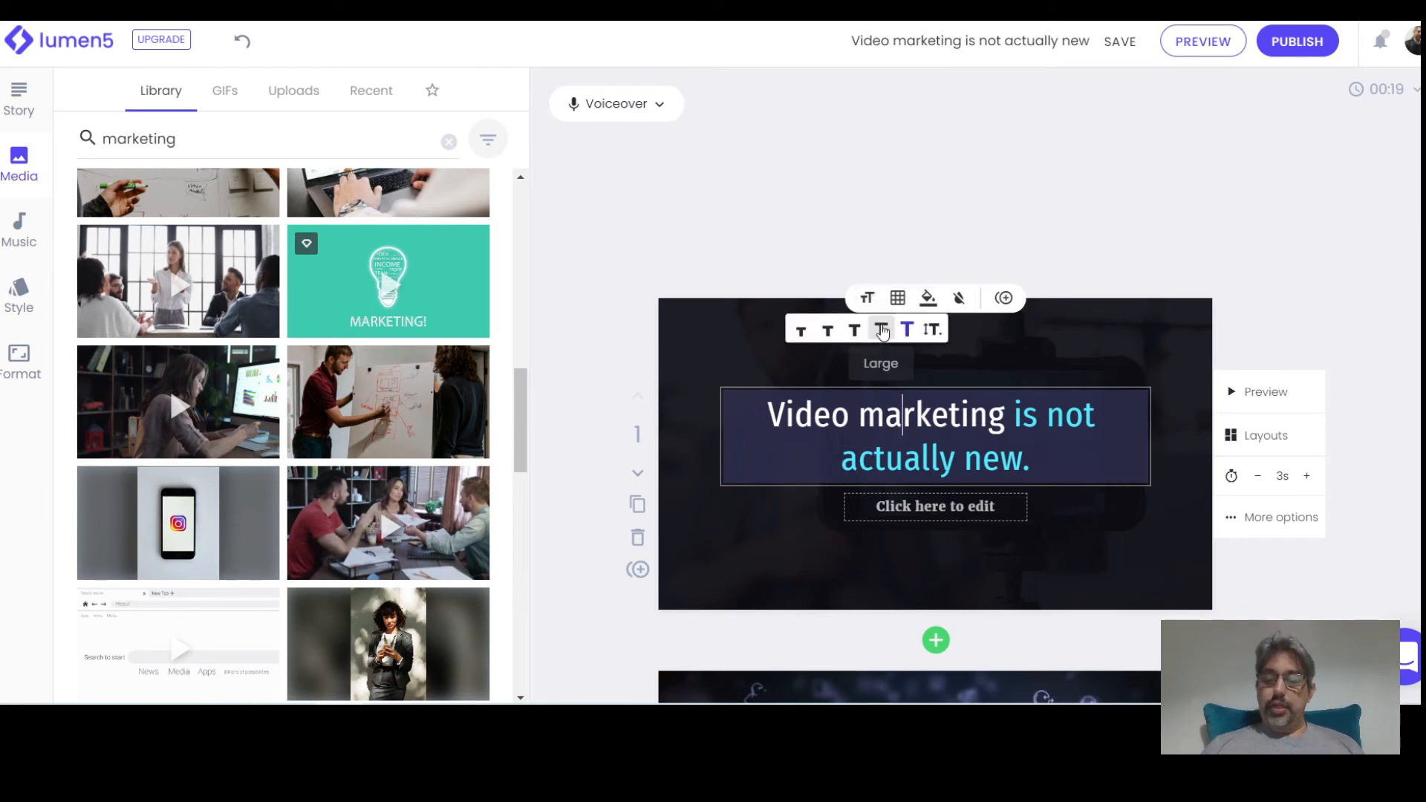
{"action": "left_click", "coordinate": [882, 332]}
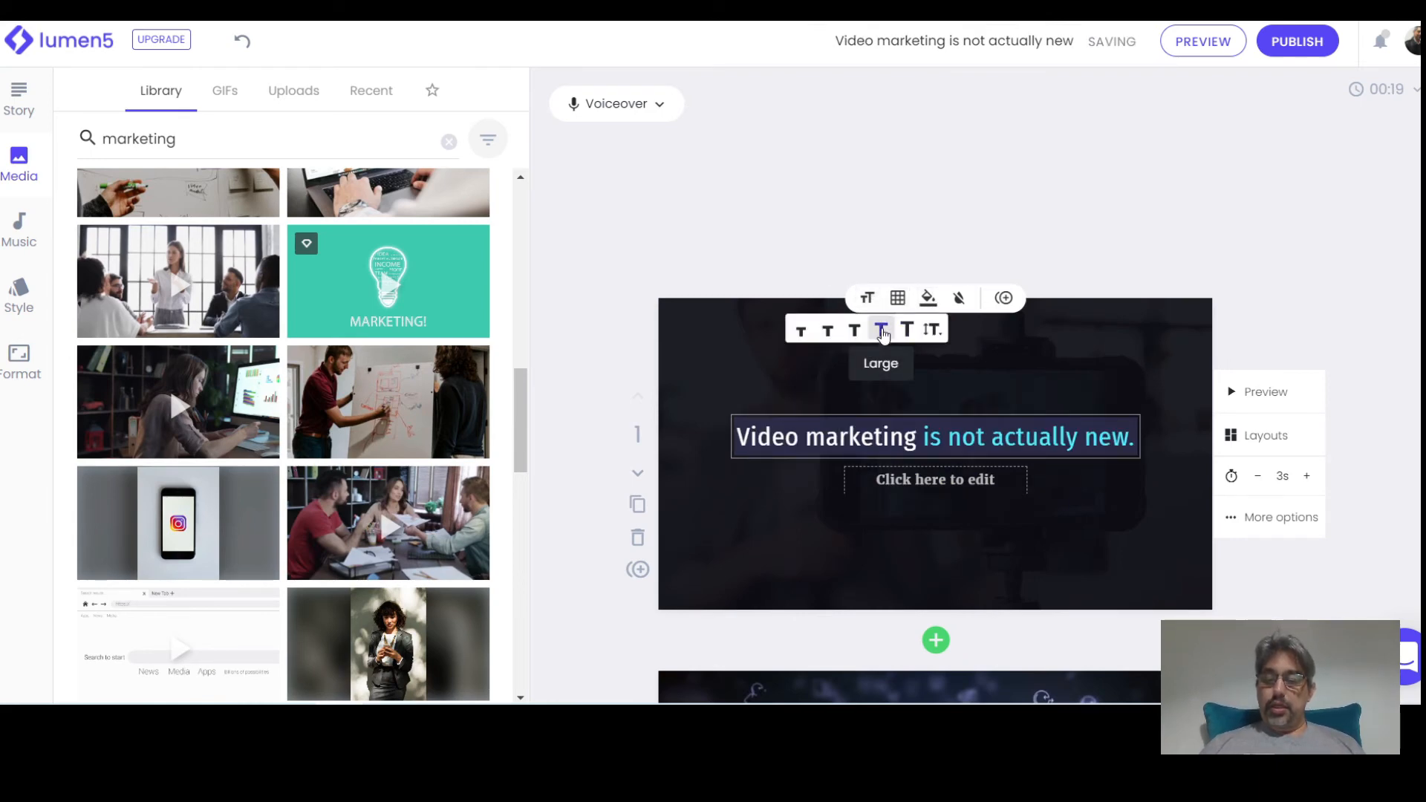
{"action": "left_click", "coordinate": [907, 330]}
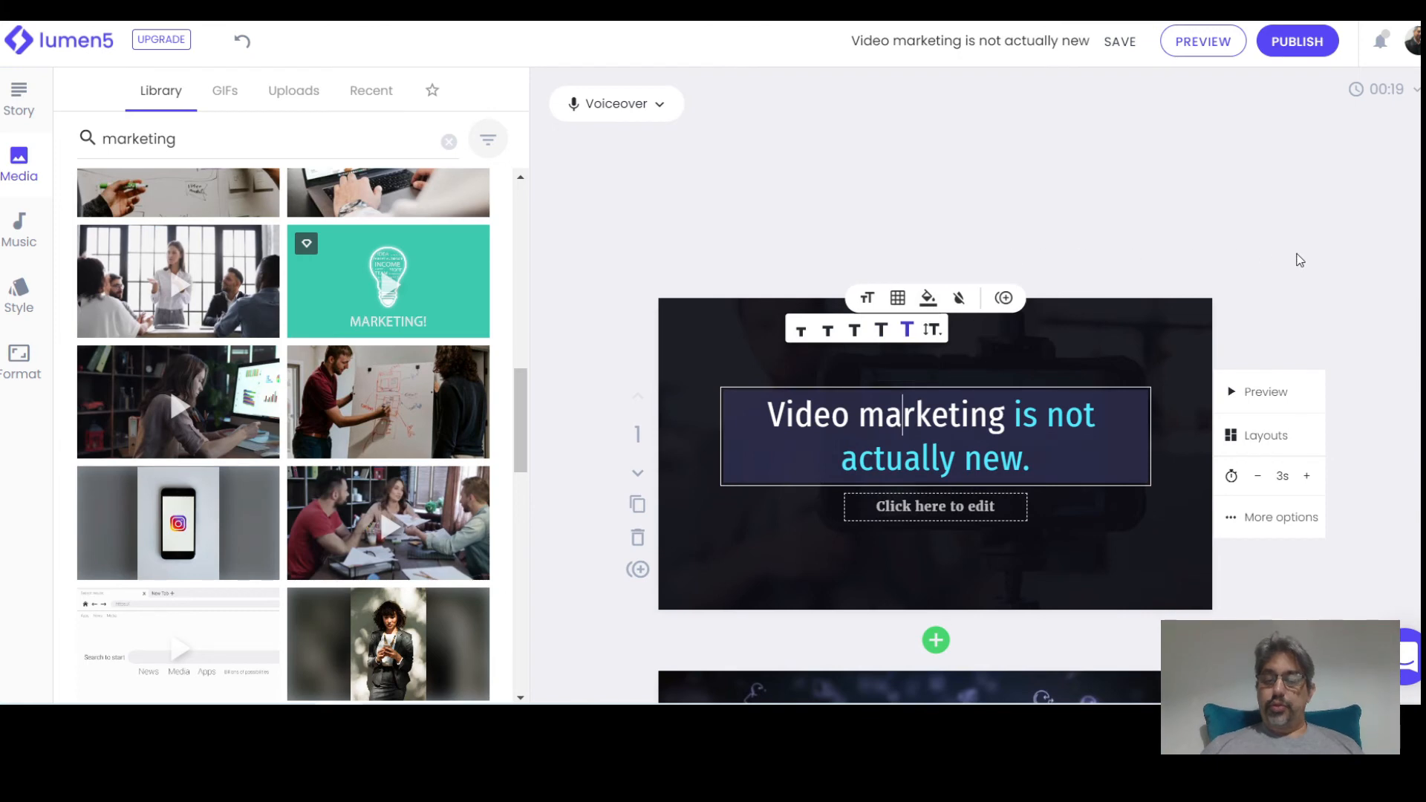
{"action": "left_click", "coordinate": [1297, 256]}
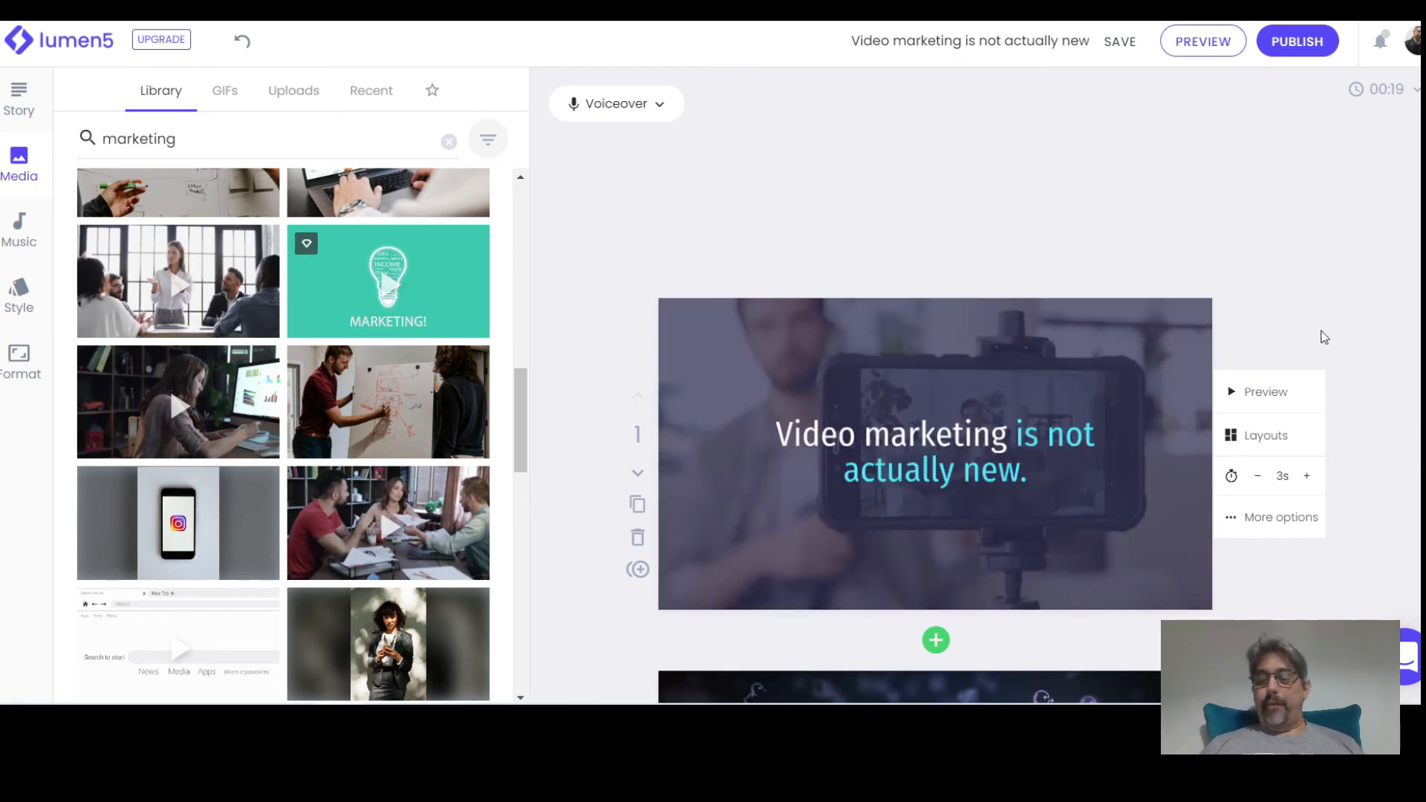
{"action": "scroll", "coordinate": [1324, 333], "scroll_direction": "down", "scroll_amount": 2}
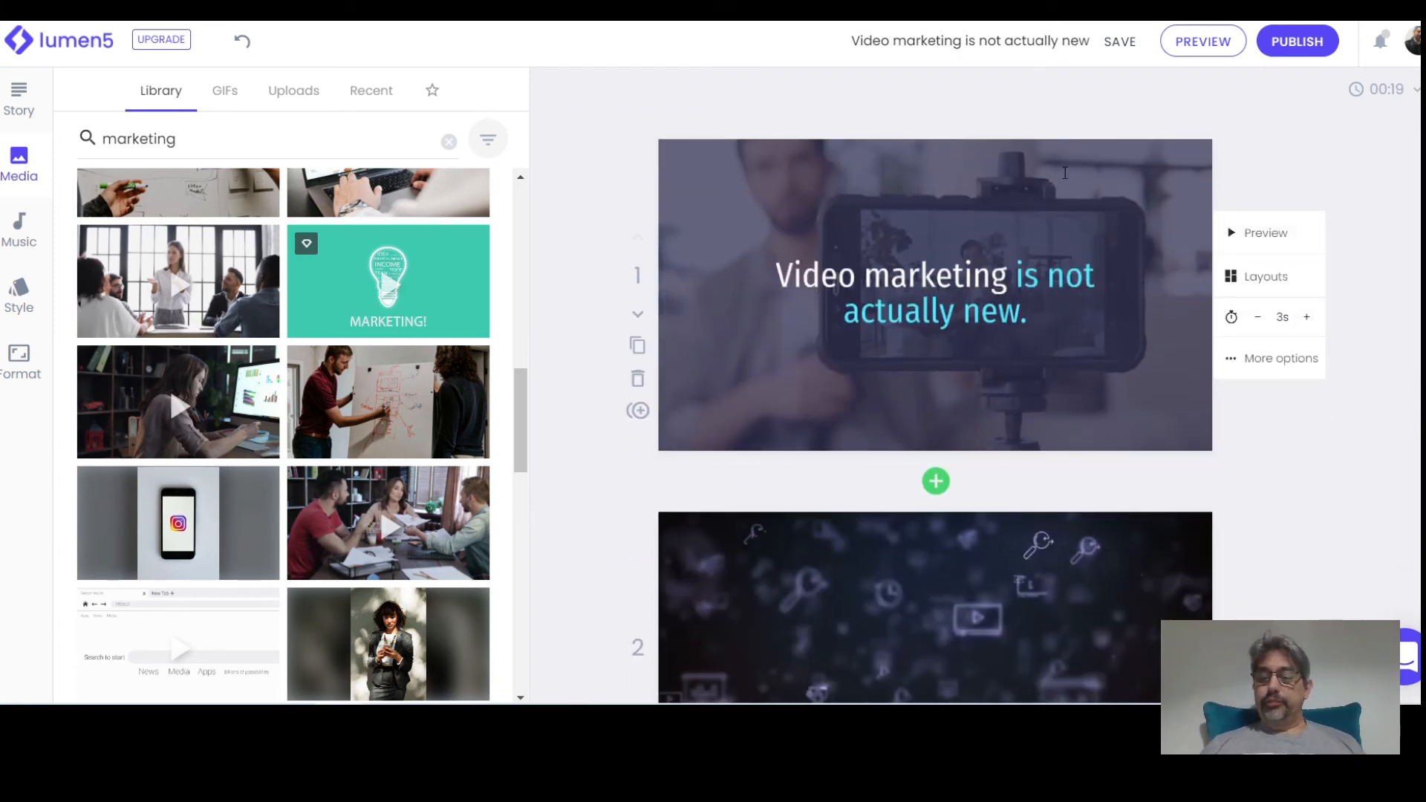
{"action": "left_click", "coordinate": [1065, 173]}
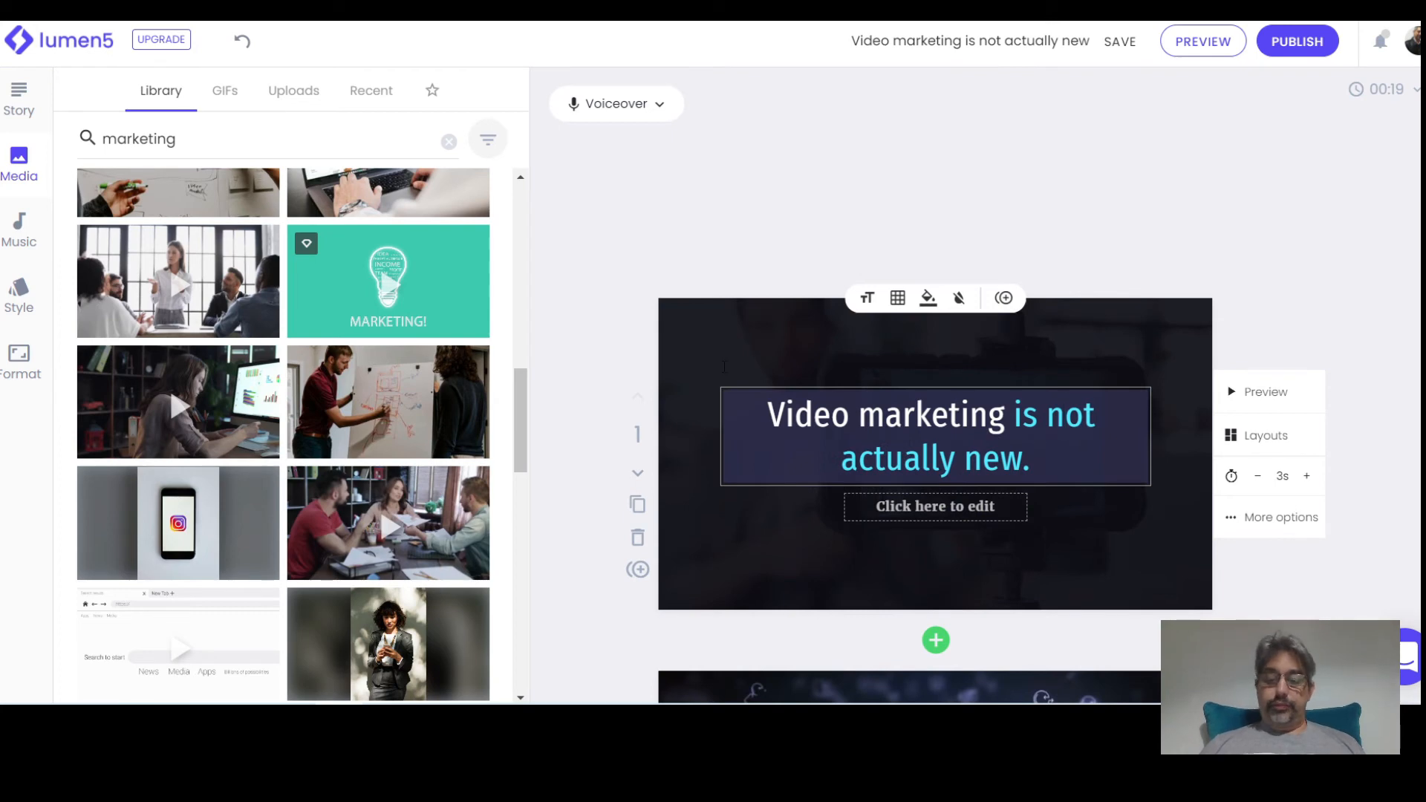
{"action": "left_click", "coordinate": [1314, 315]}
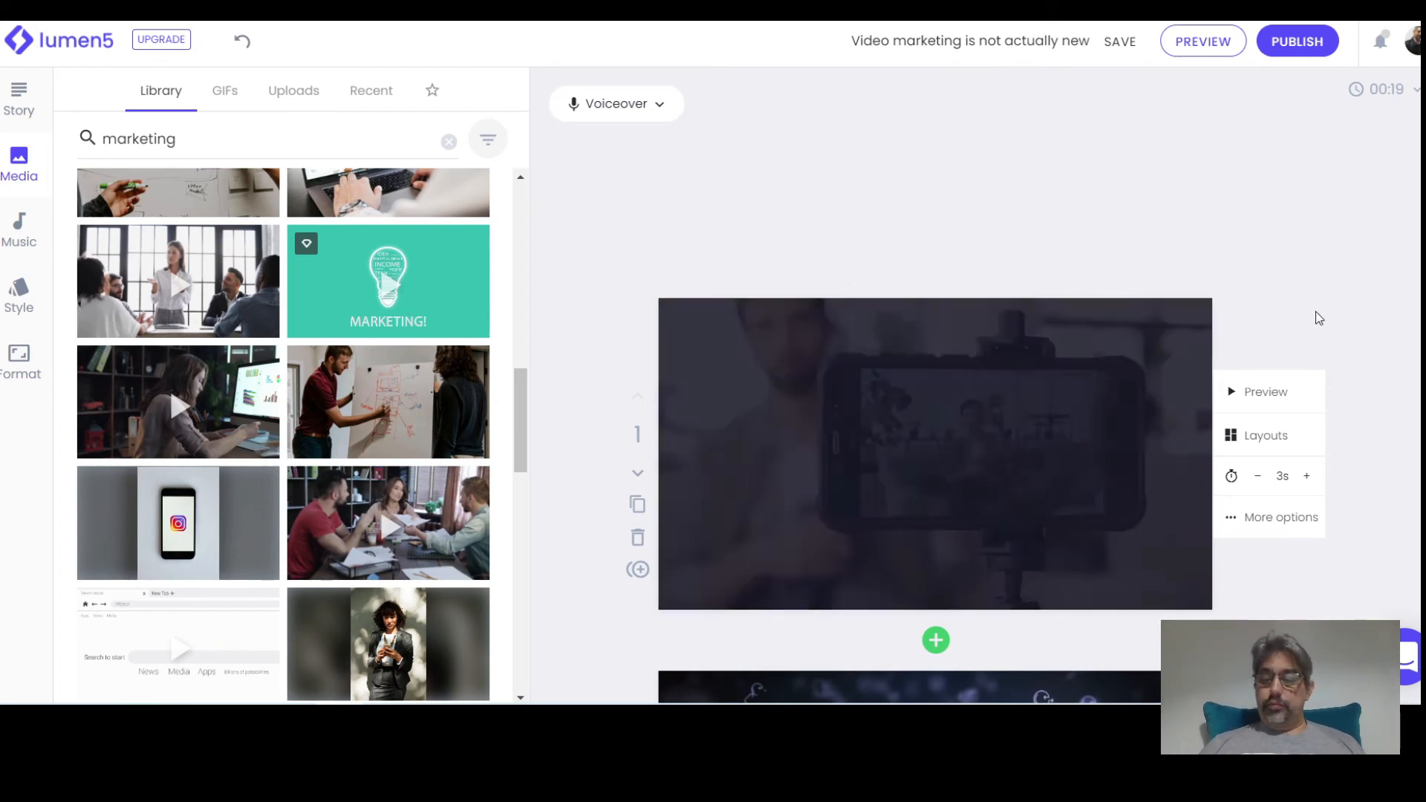
Apply the Text layout with a dark text block beside the media to the first scene and preview it
{"action": "scroll", "coordinate": [1321, 332], "scroll_direction": "down", "scroll_amount": 2}
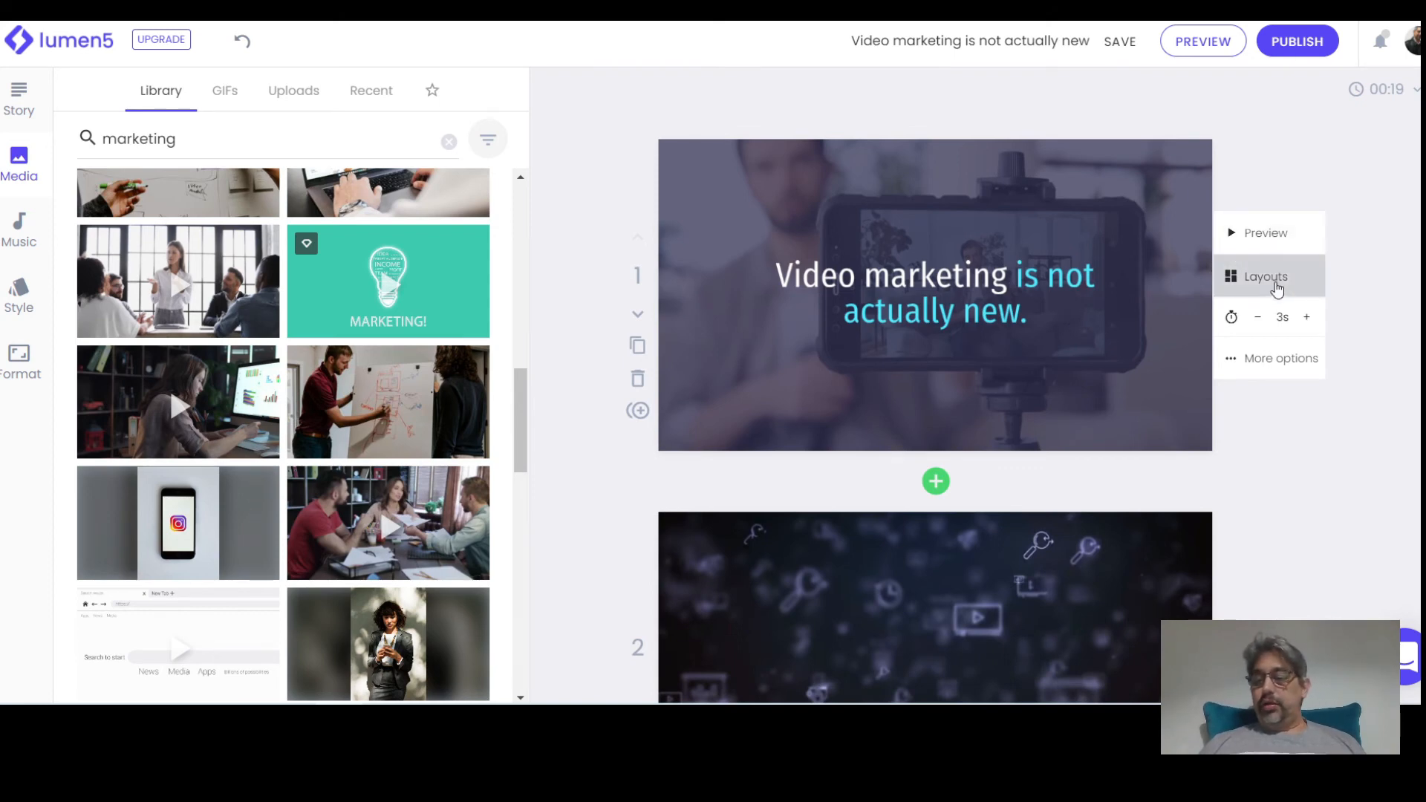
{"action": "left_click", "coordinate": [1275, 286]}
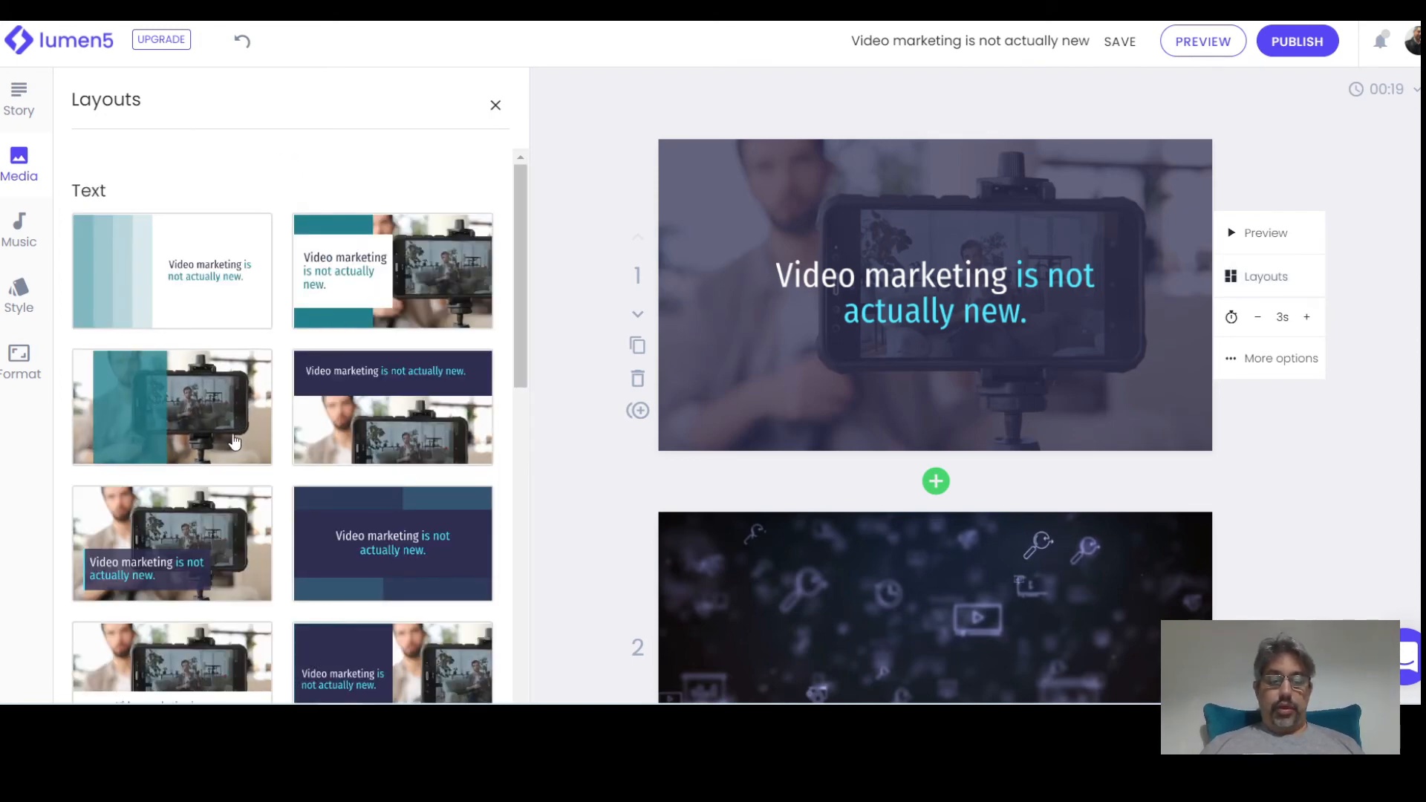
{"action": "scroll", "coordinate": [223, 408], "scroll_direction": "down", "scroll_amount": 2}
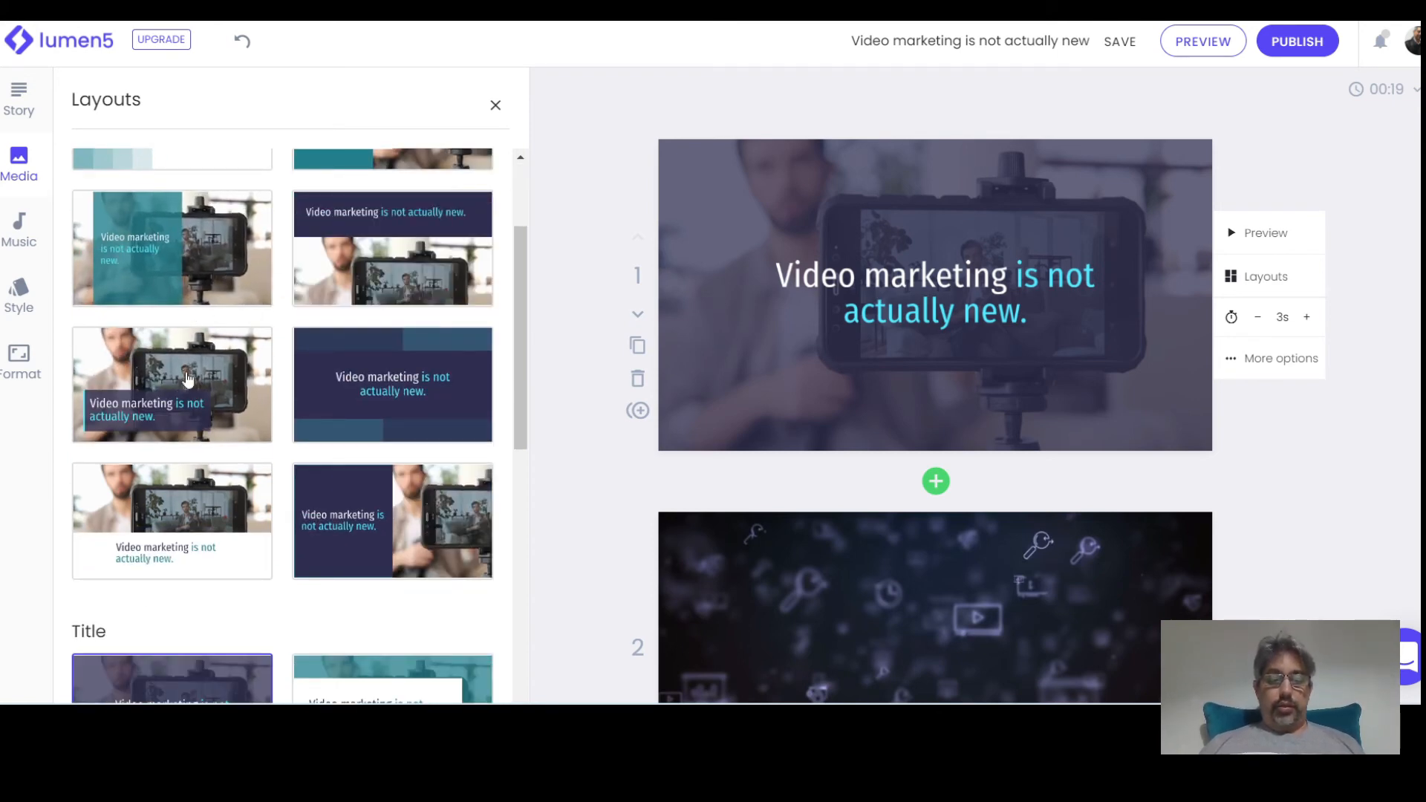
{"action": "scroll", "coordinate": [157, 425], "scroll_direction": "down", "scroll_amount": 2}
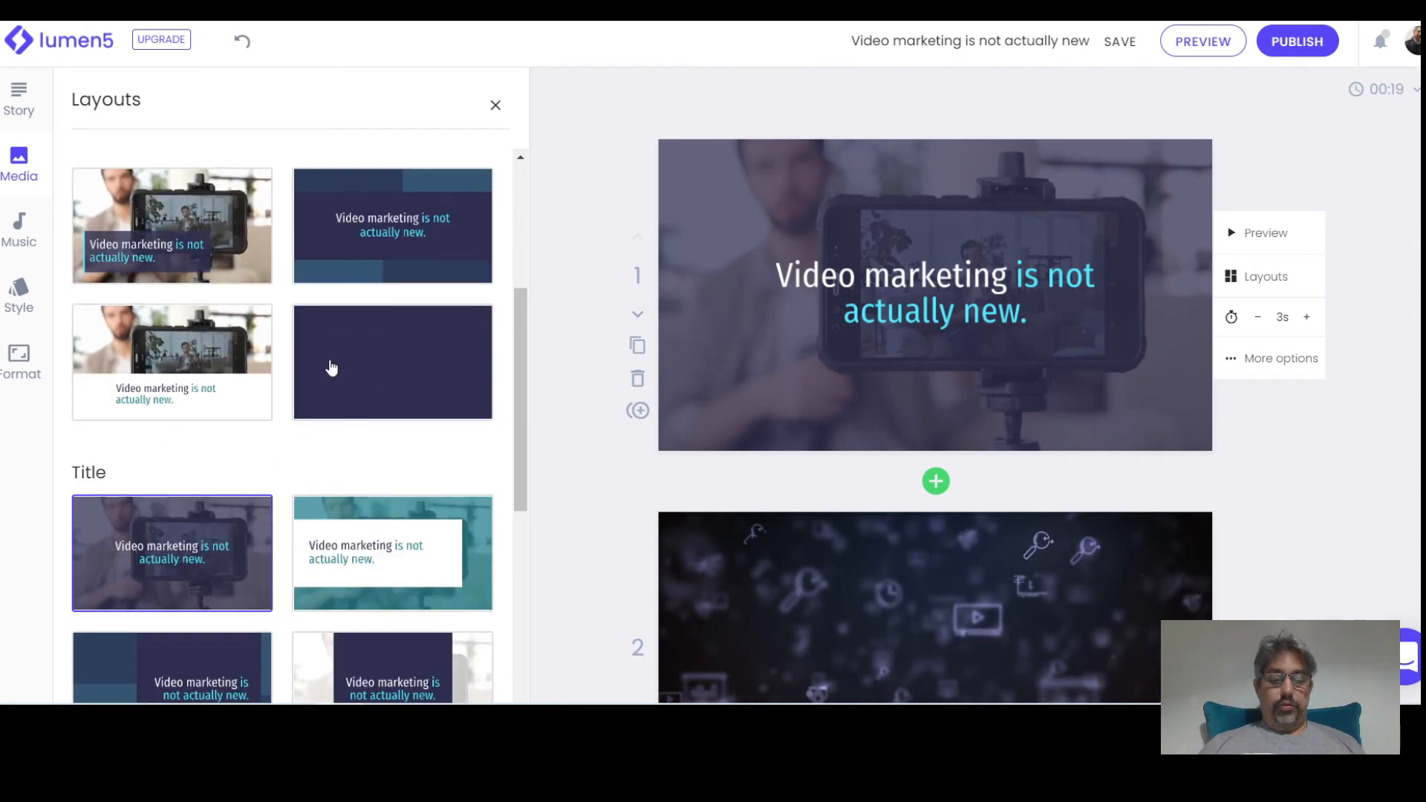
{"action": "left_click", "coordinate": [360, 366]}
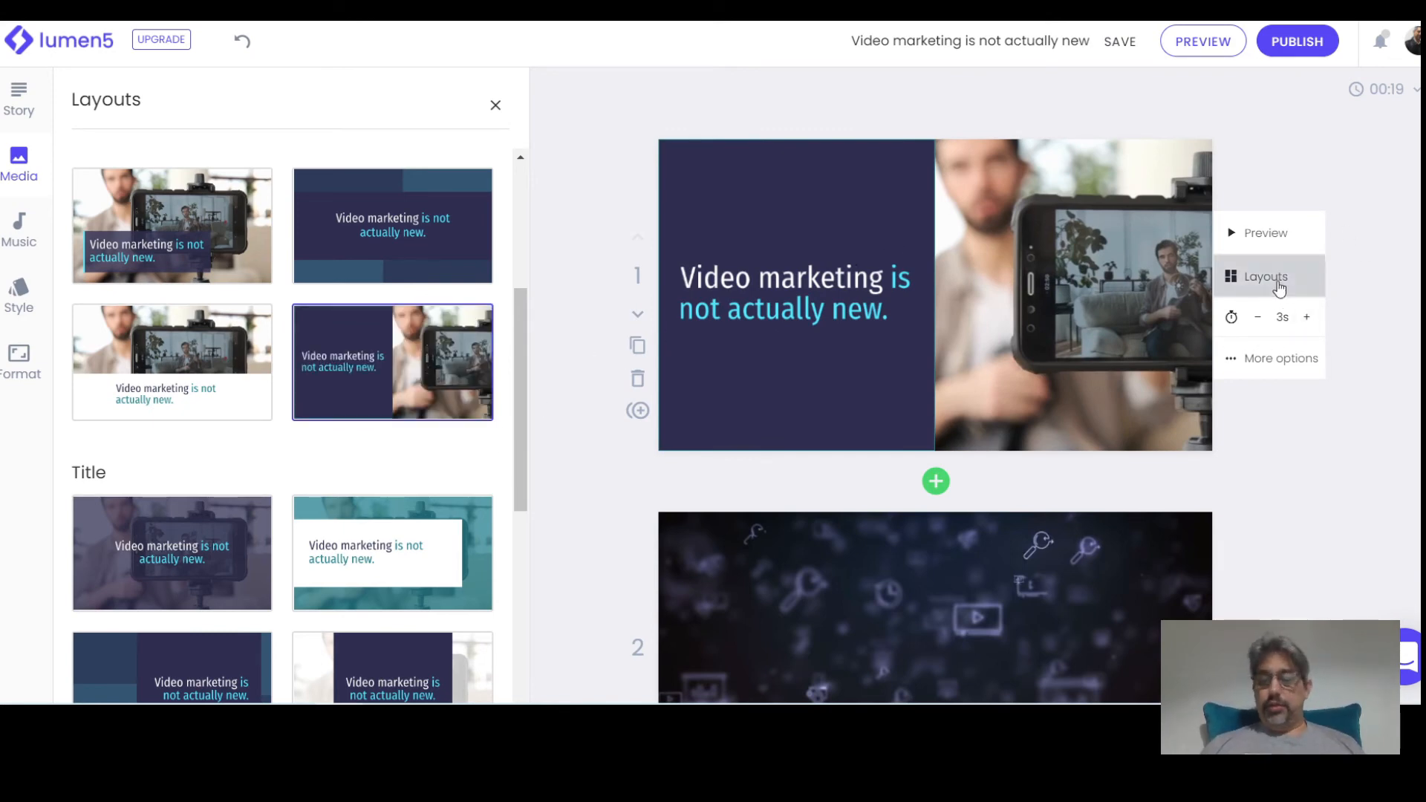
{"action": "left_click", "coordinate": [1261, 234]}
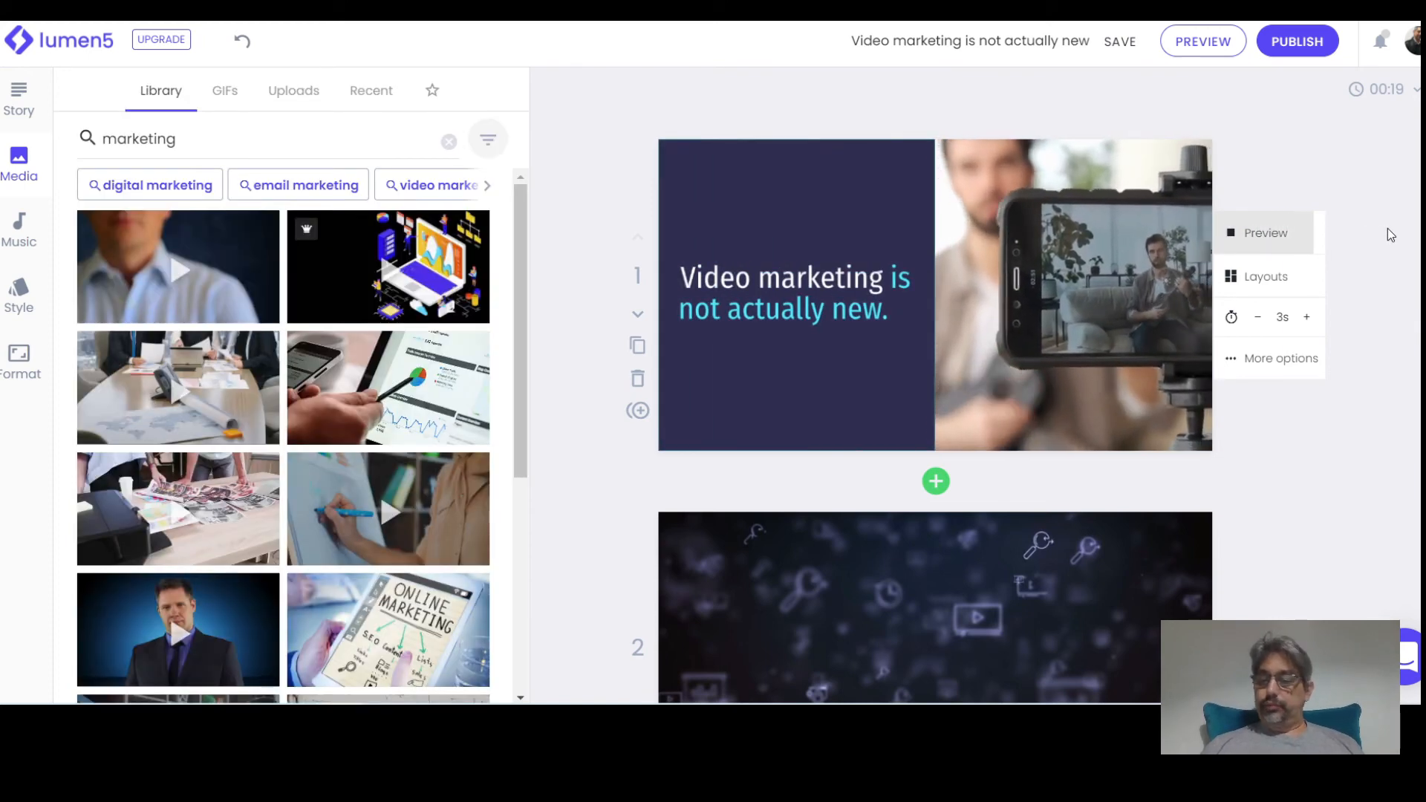
Review the scenes, play the full video preview and close it
{"action": "scroll", "coordinate": [1361, 309], "scroll_direction": "down", "scroll_amount": 4}
{"action": "scroll", "coordinate": [1361, 312], "scroll_direction": "down", "scroll_amount": 4}
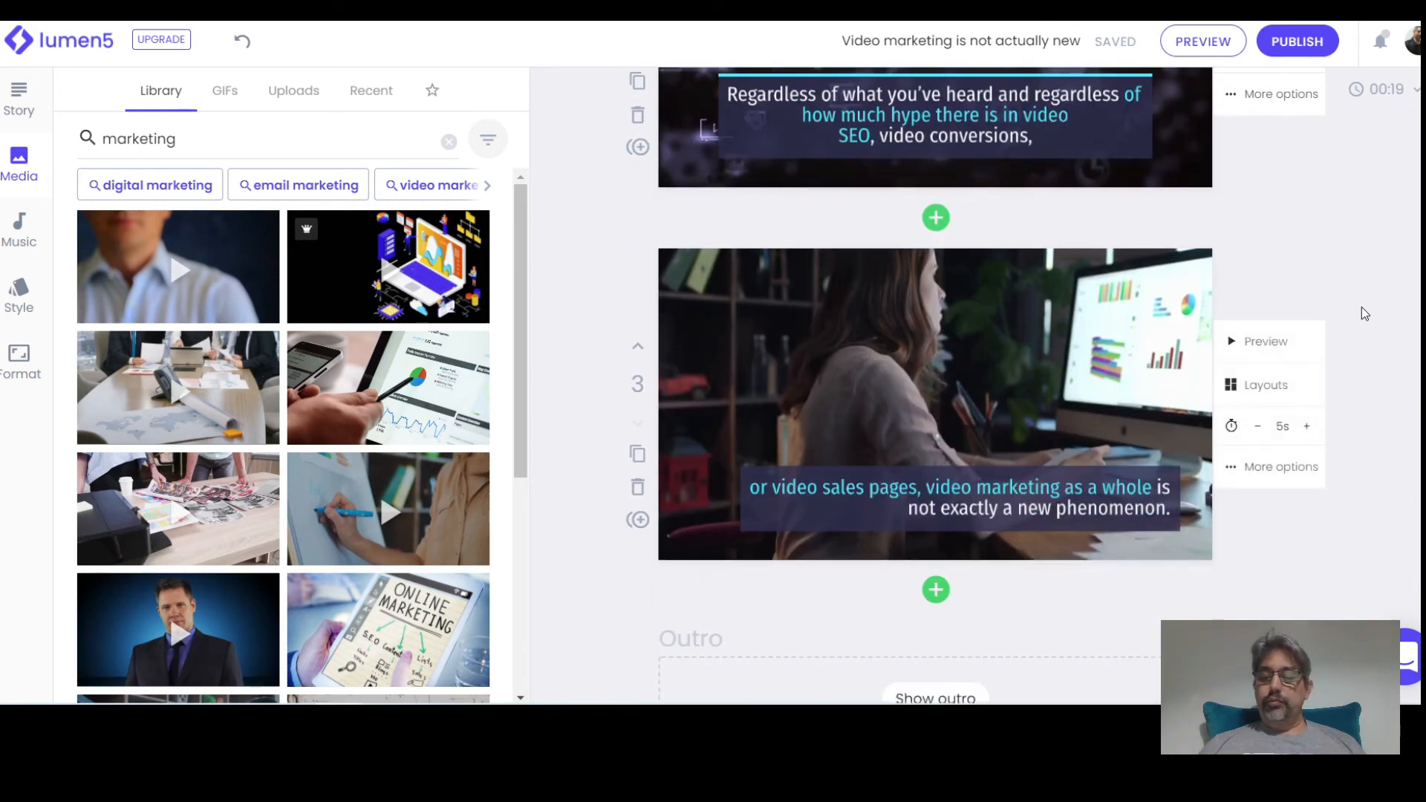
{"action": "scroll", "coordinate": [1361, 312], "scroll_direction": "up", "scroll_amount": 10}
{"action": "scroll", "coordinate": [1374, 289], "scroll_direction": "down", "scroll_amount": 2}
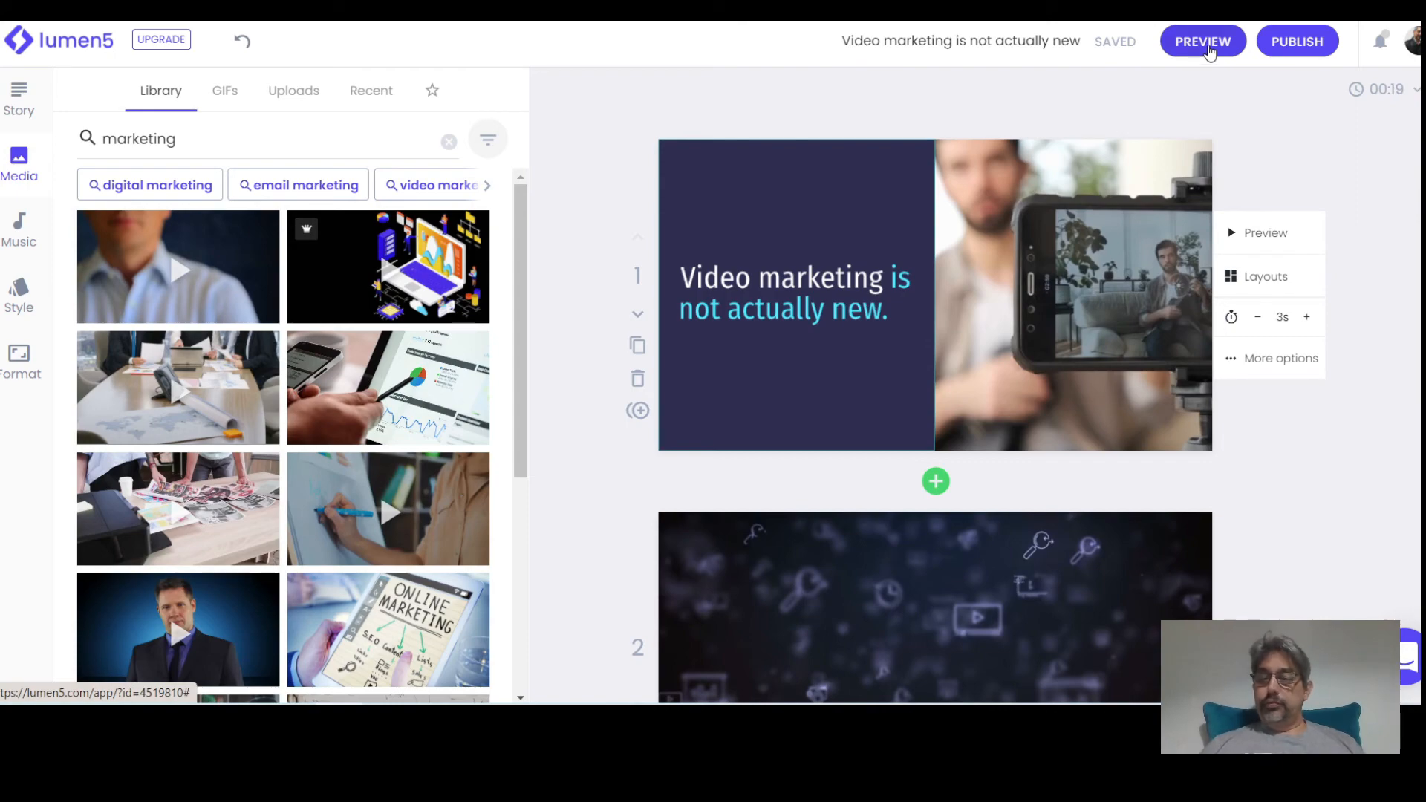
{"action": "left_click", "coordinate": [1208, 43]}
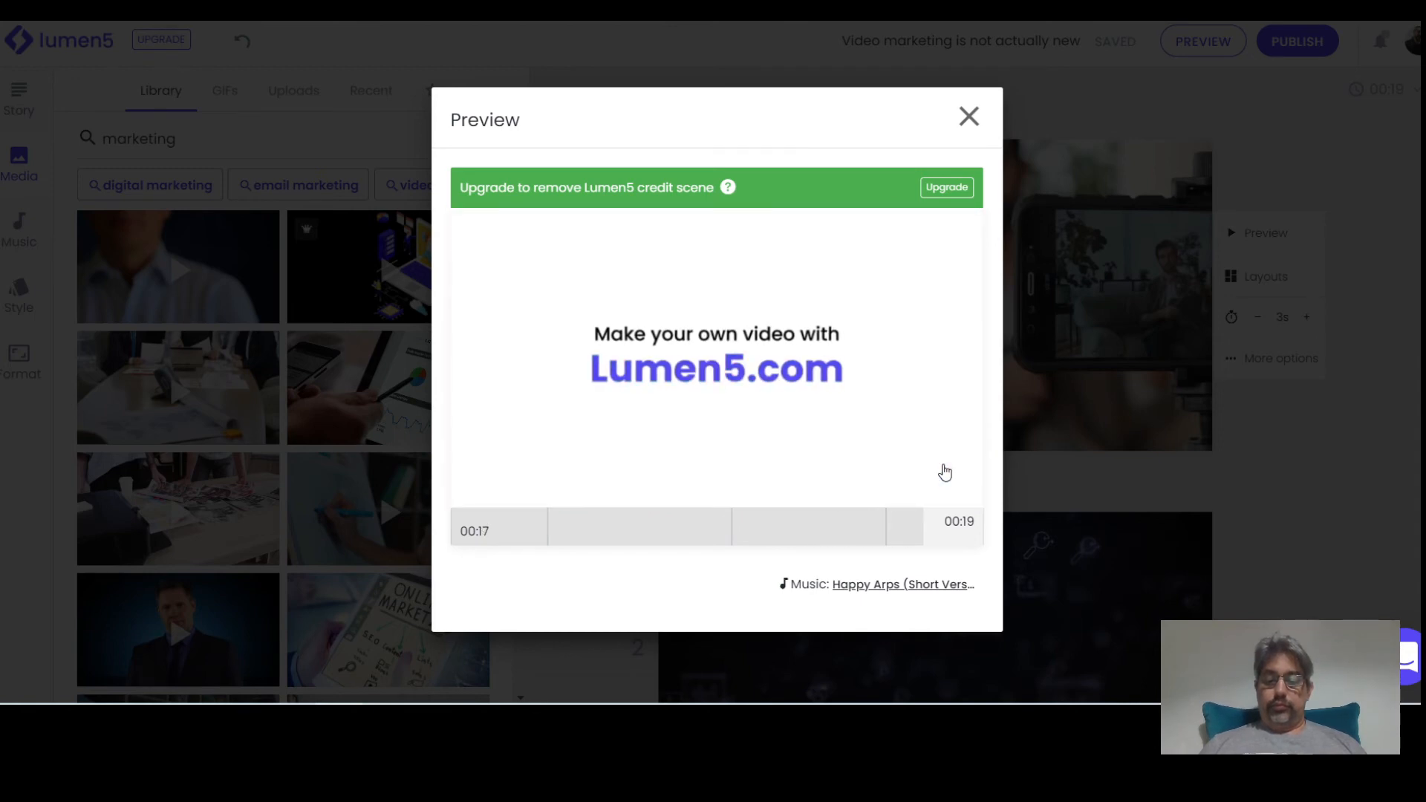
{"action": "left_click", "coordinate": [969, 117]}
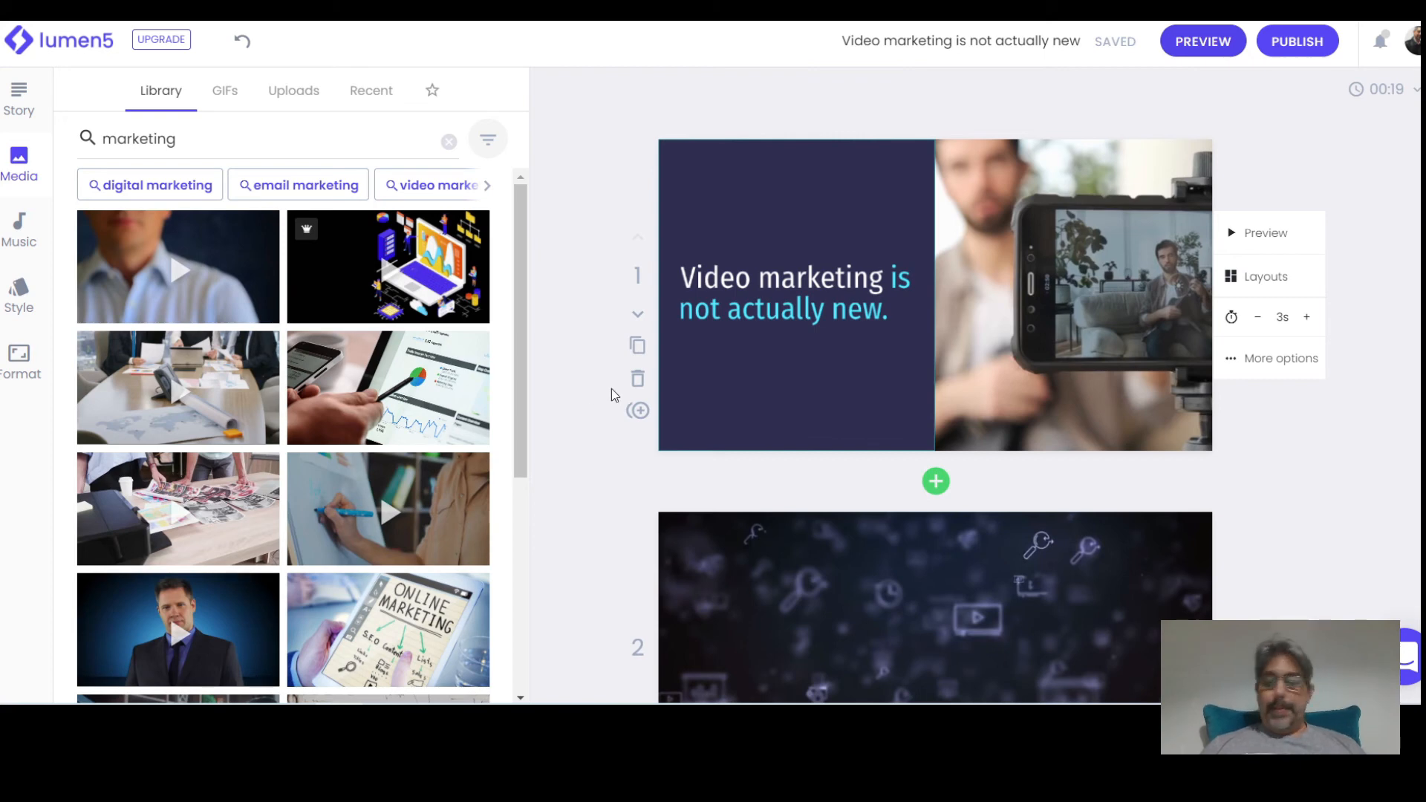
{"action": "scroll", "coordinate": [1357, 395], "scroll_direction": "down", "scroll_amount": 5}
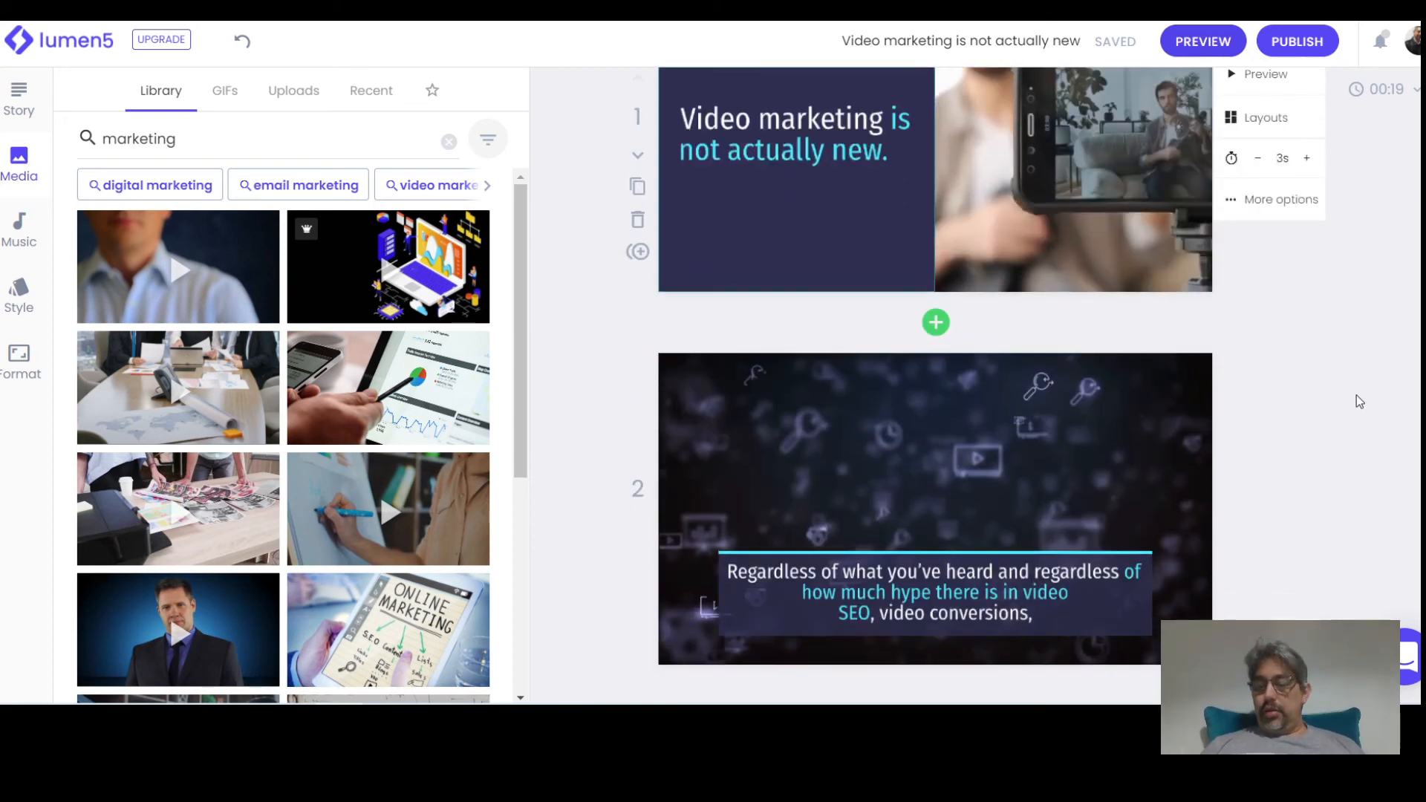
{"action": "scroll", "coordinate": [1359, 401], "scroll_direction": "down", "scroll_amount": 2}
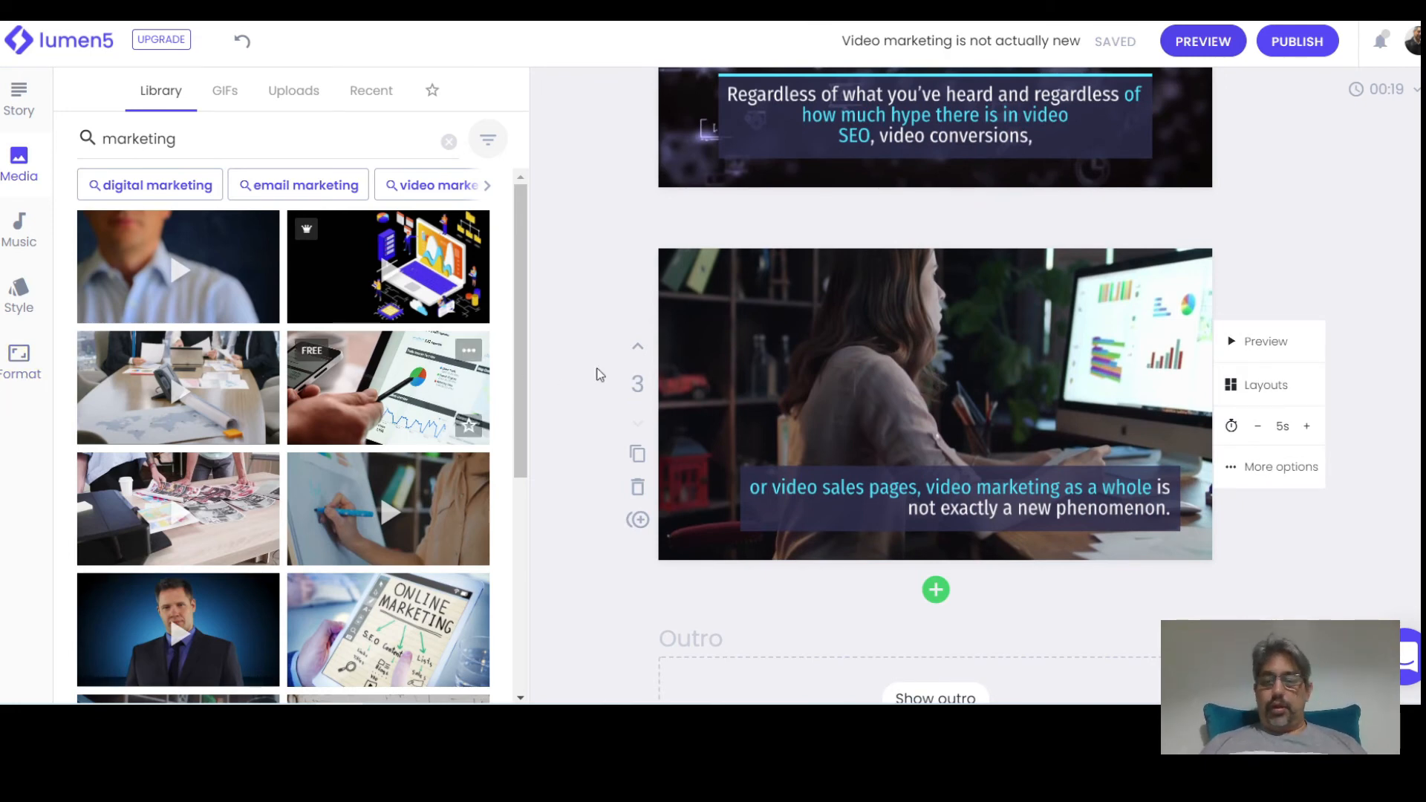
{"action": "scroll", "coordinate": [607, 369], "scroll_direction": "up", "scroll_amount": 8}
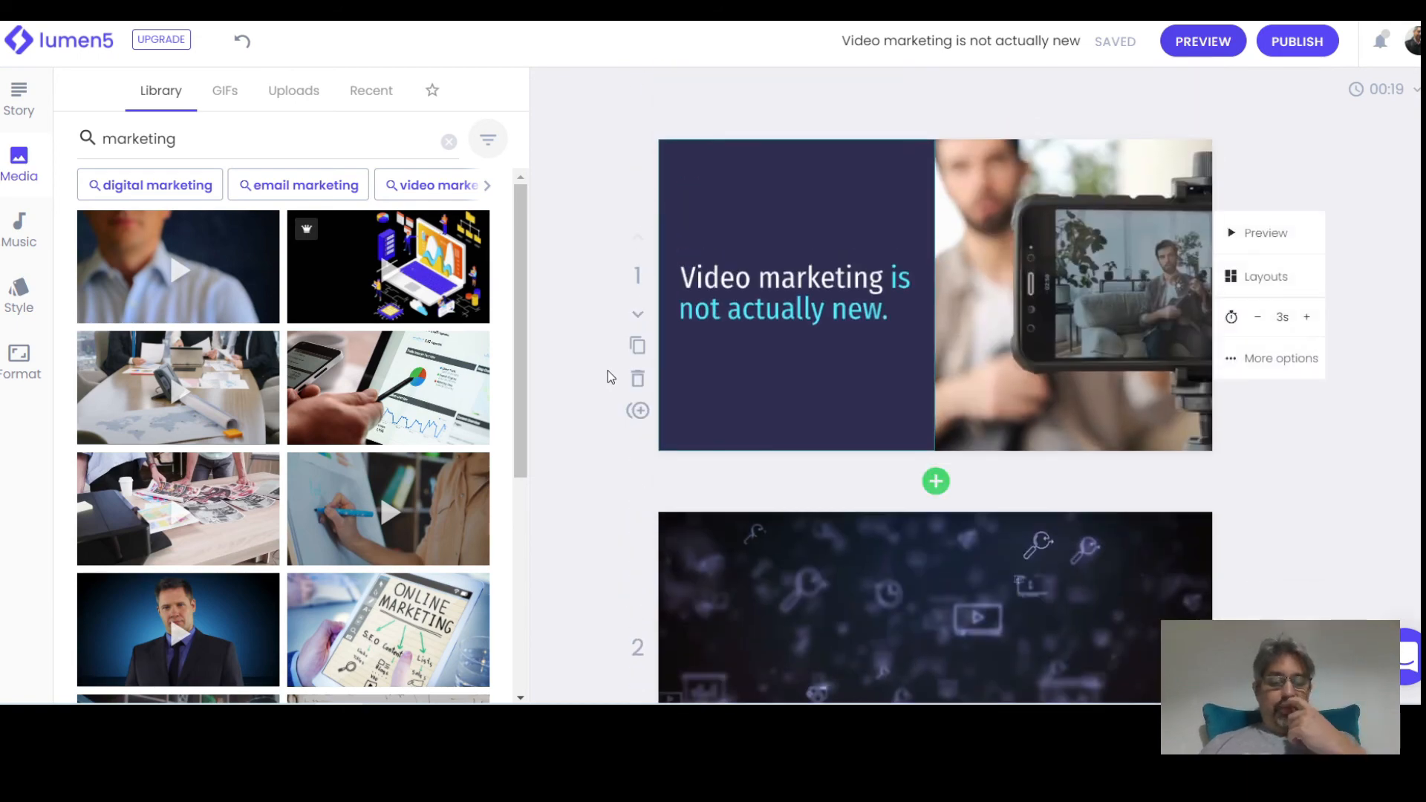
{"action": "scroll", "coordinate": [607, 369], "scroll_direction": "down", "scroll_amount": 3}
{"action": "scroll", "coordinate": [607, 369], "scroll_direction": "up", "scroll_amount": 5}
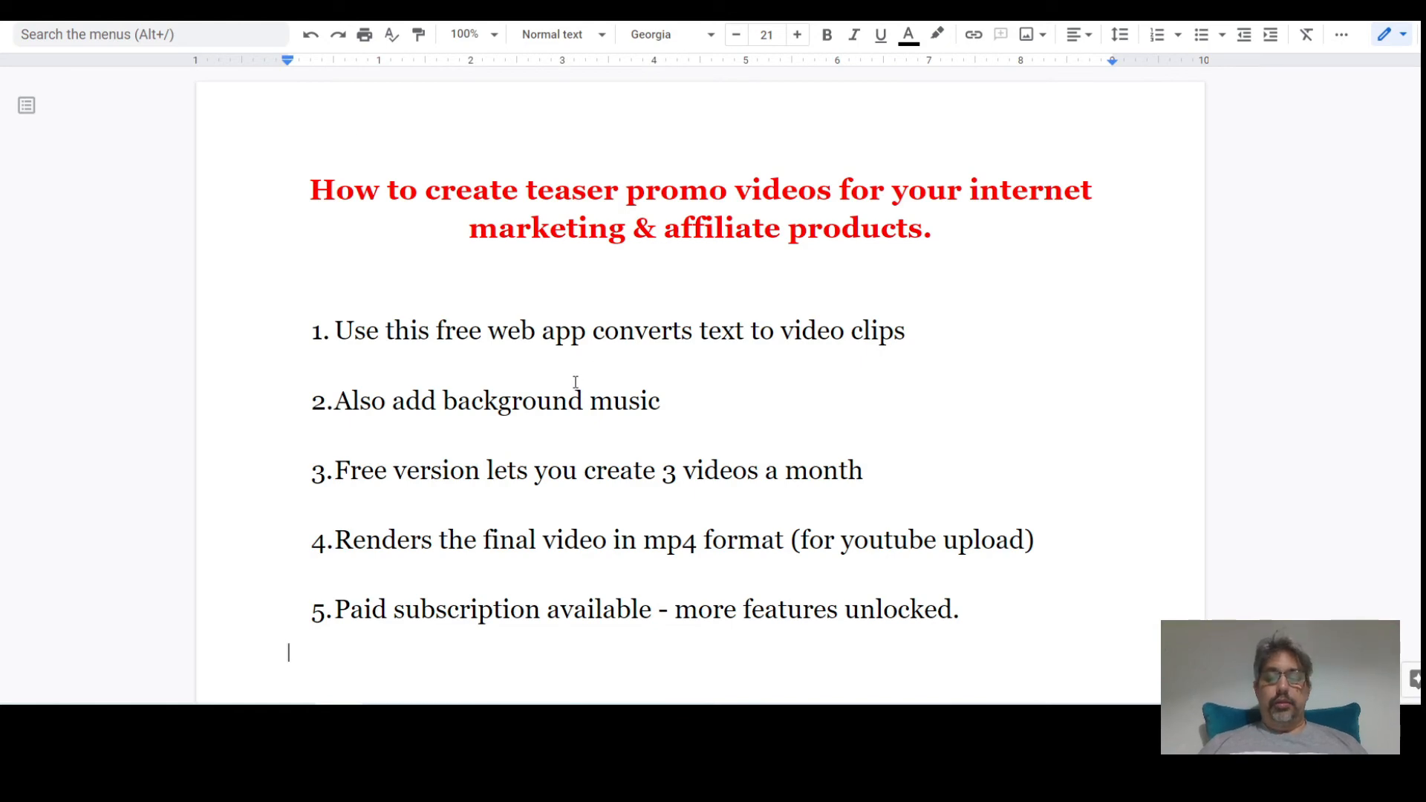
{"action": "scroll", "coordinate": [542, 404], "scroll_direction": "down", "scroll_amount": 2}
{"action": "scroll", "coordinate": [542, 404], "scroll_direction": "up", "scroll_amount": 2}
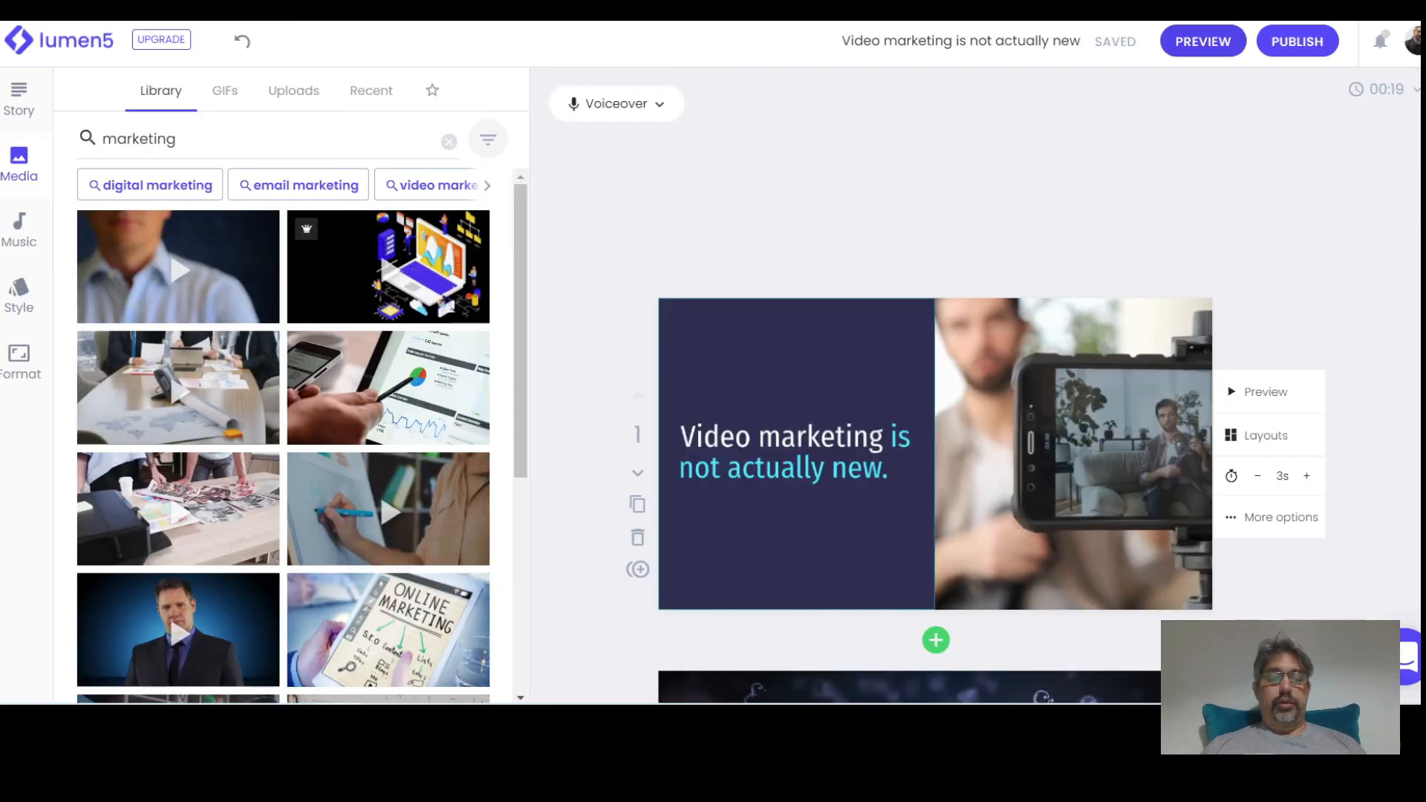
Show the video's story text and review it against the scenes
{"action": "left_click", "coordinate": [25, 106]}
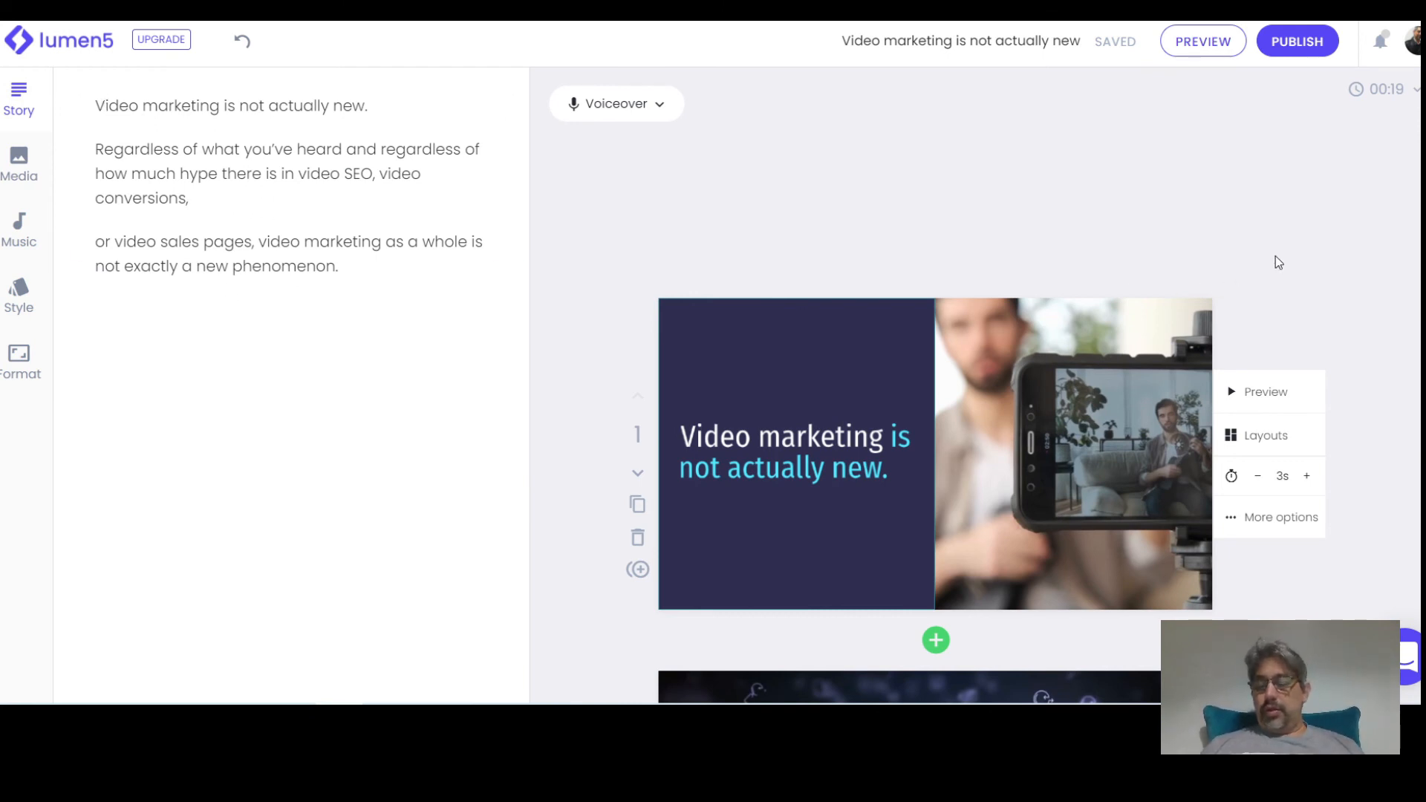
{"action": "scroll", "coordinate": [1276, 257], "scroll_direction": "down", "scroll_amount": 5}
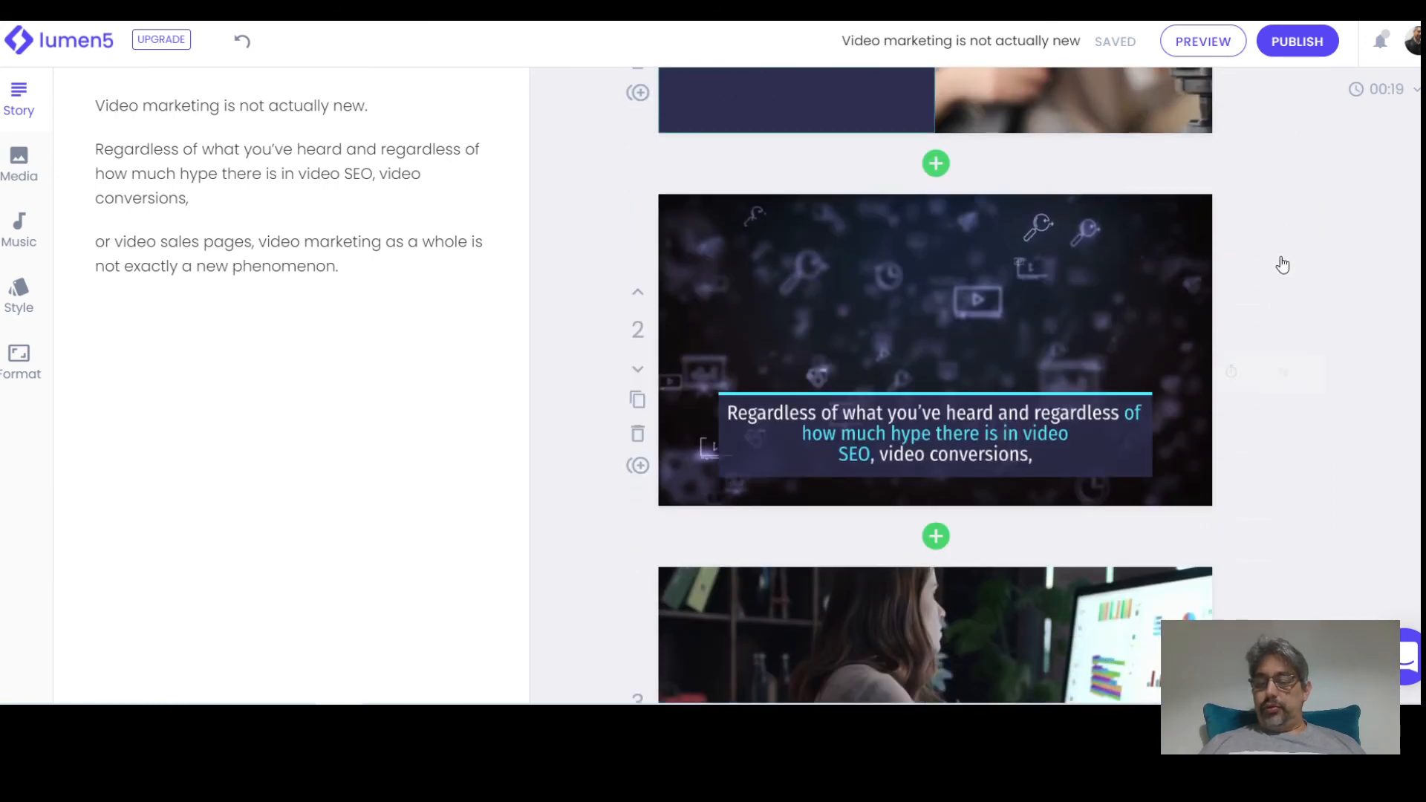
{"action": "scroll", "coordinate": [1282, 265], "scroll_direction": "up", "scroll_amount": 5}
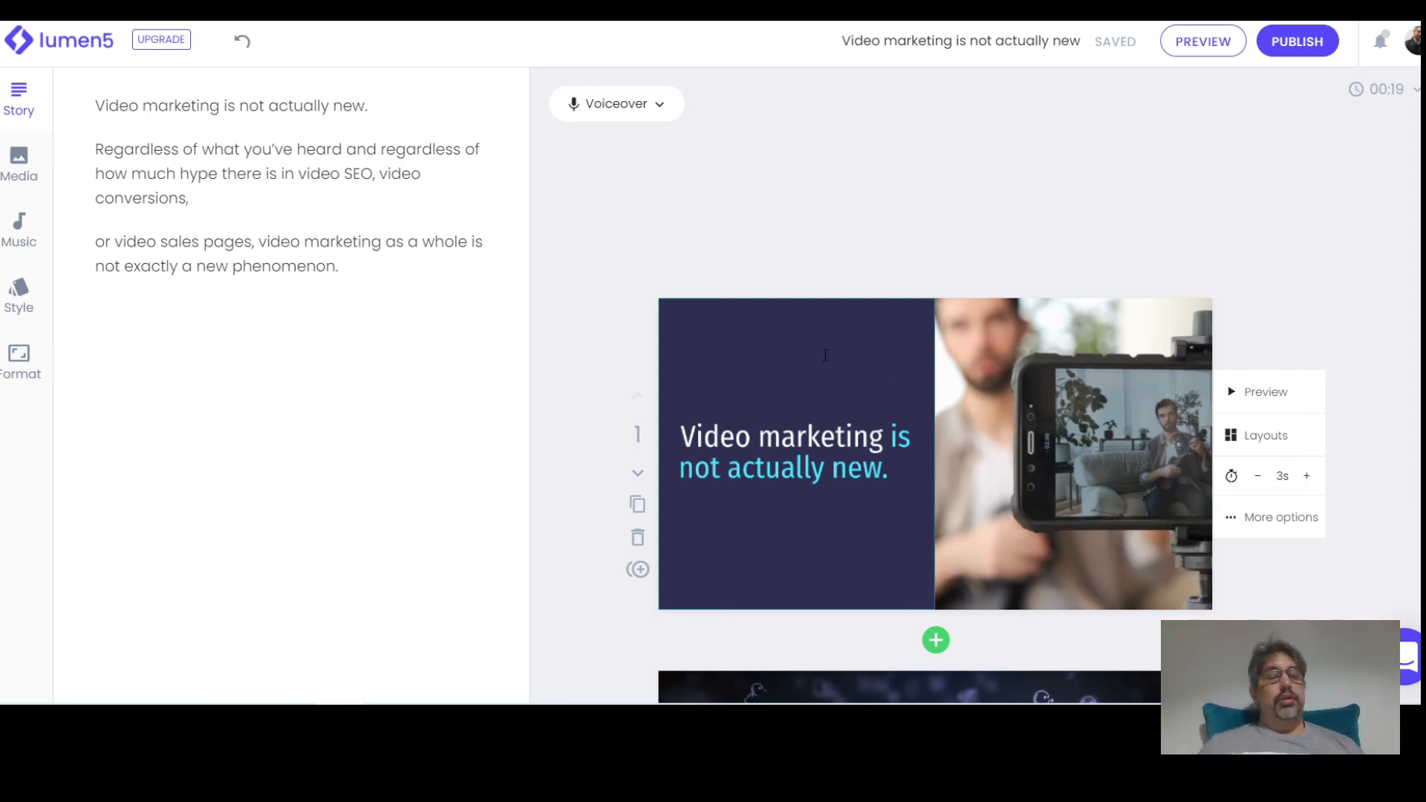
Turn on the AI voiceover, play the full video preview with it and close the preview
{"action": "left_click", "coordinate": [659, 105]}
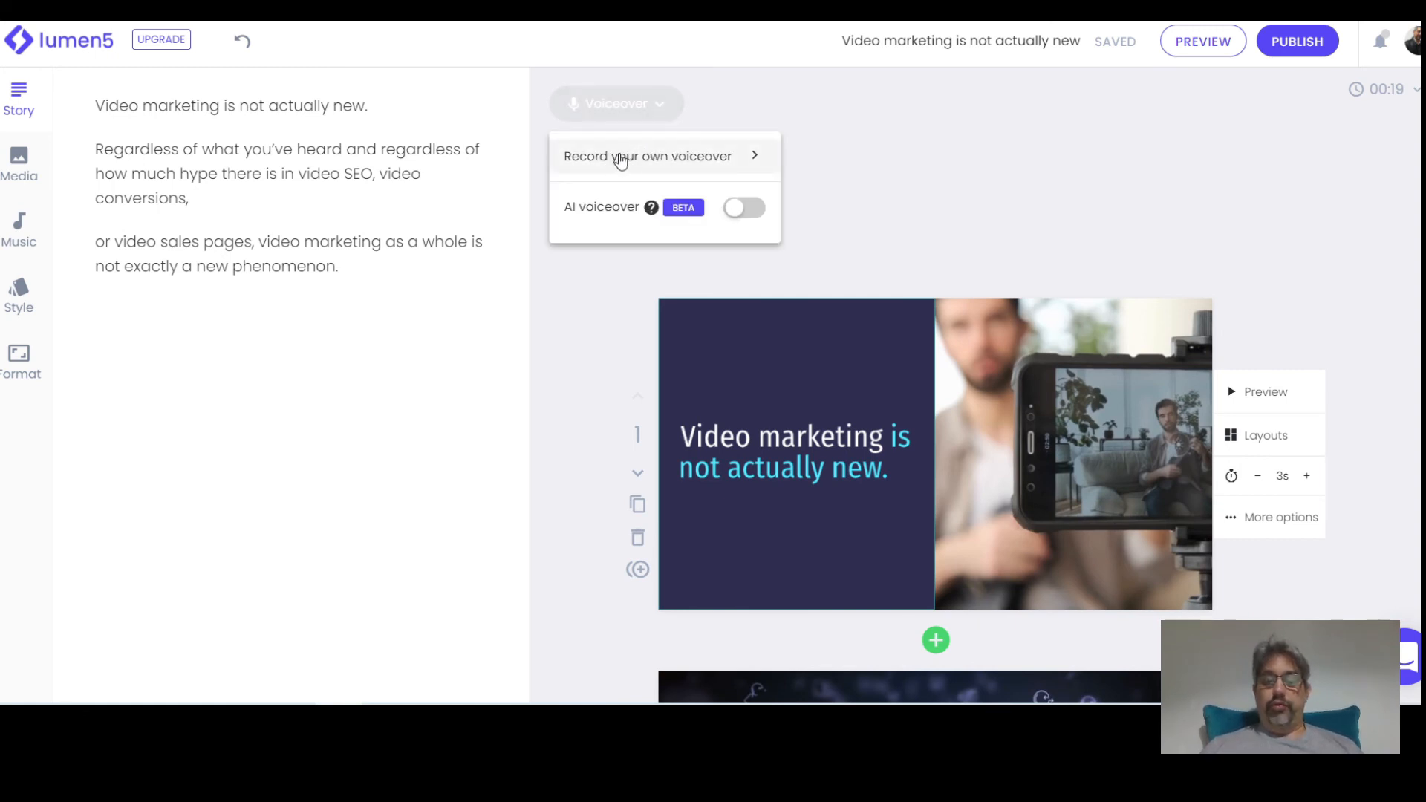
{"action": "left_click", "coordinate": [751, 210]}
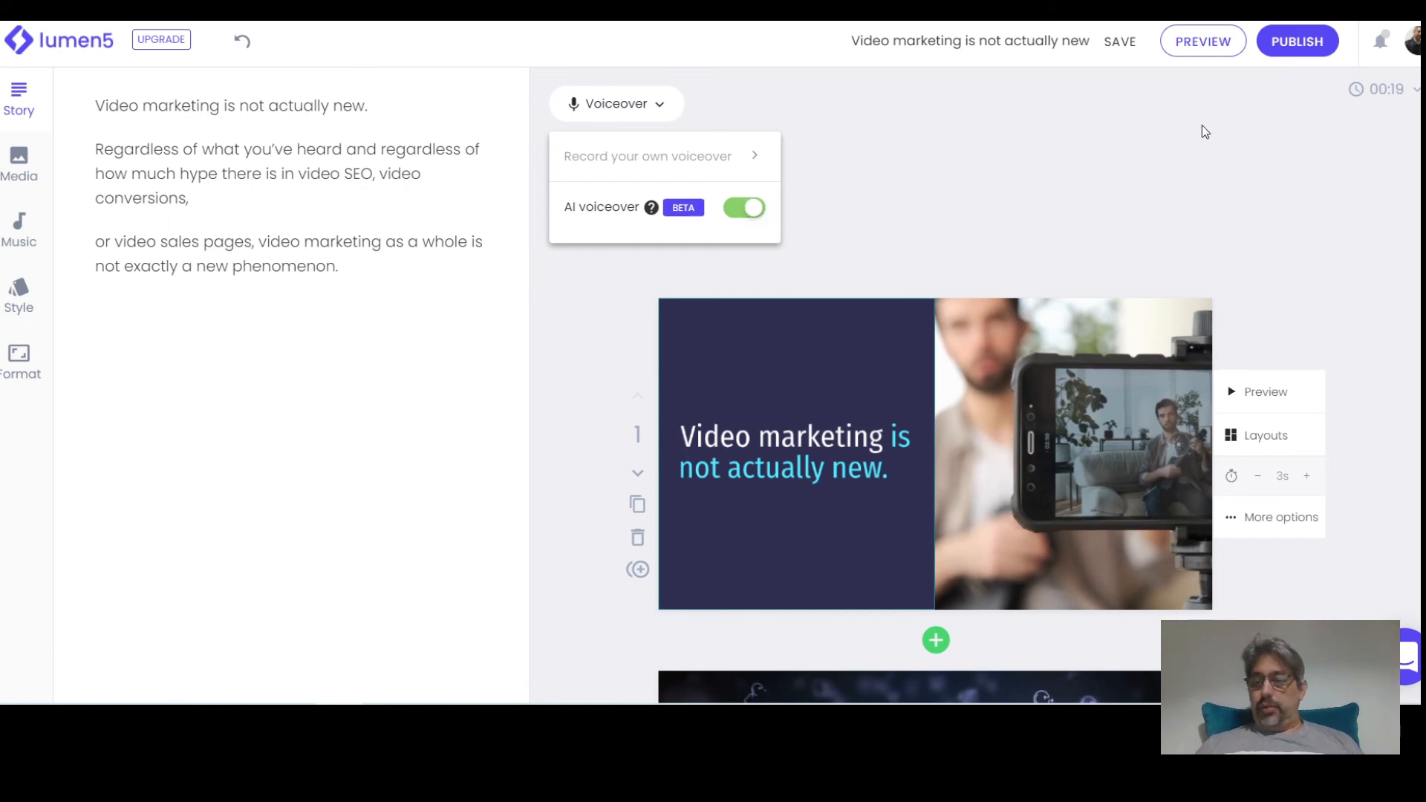
{"action": "left_click", "coordinate": [1211, 47]}
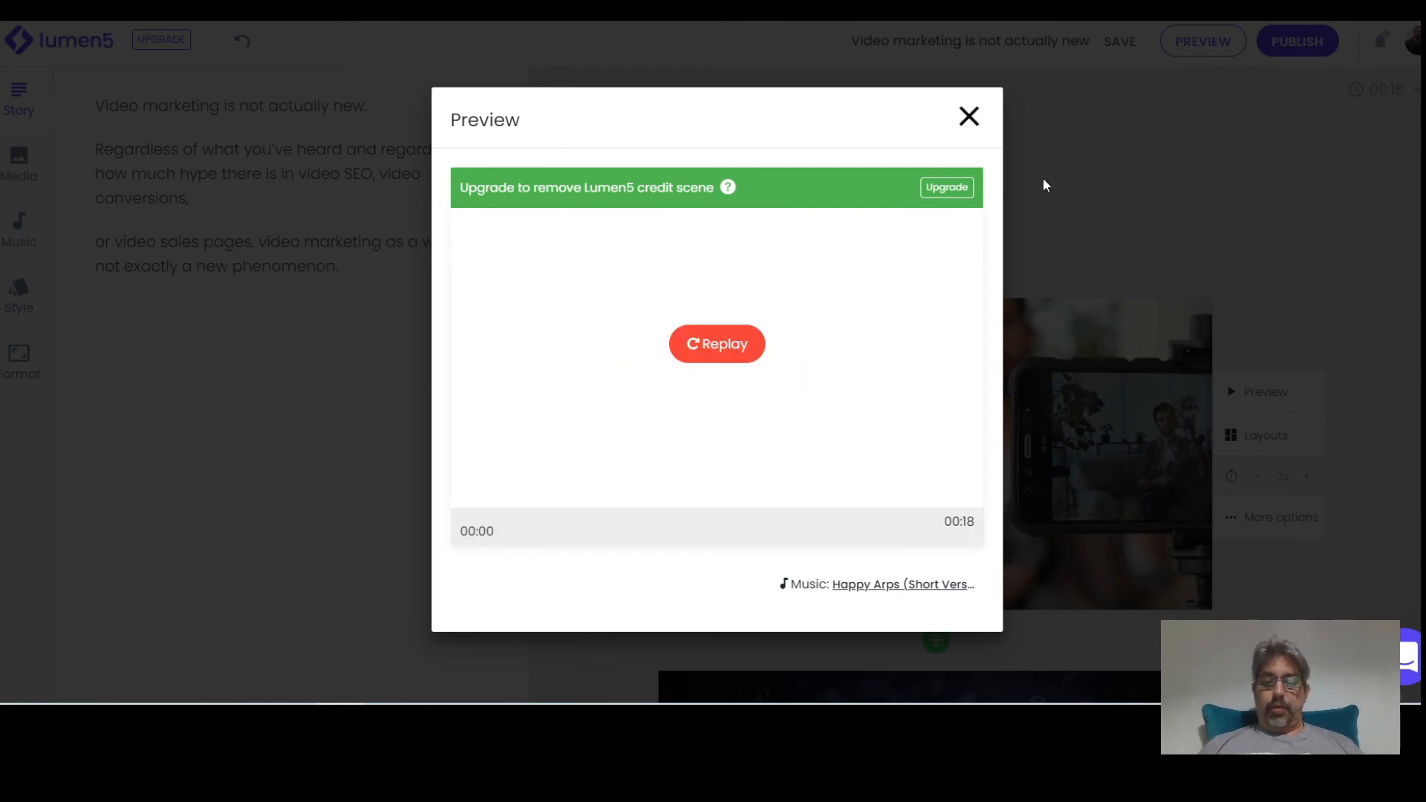
{"action": "left_click", "coordinate": [967, 119]}
Turn the AI voiceover off again and close the voiceover options
{"action": "scroll", "coordinate": [647, 287], "scroll_direction": "down", "scroll_amount": 4}
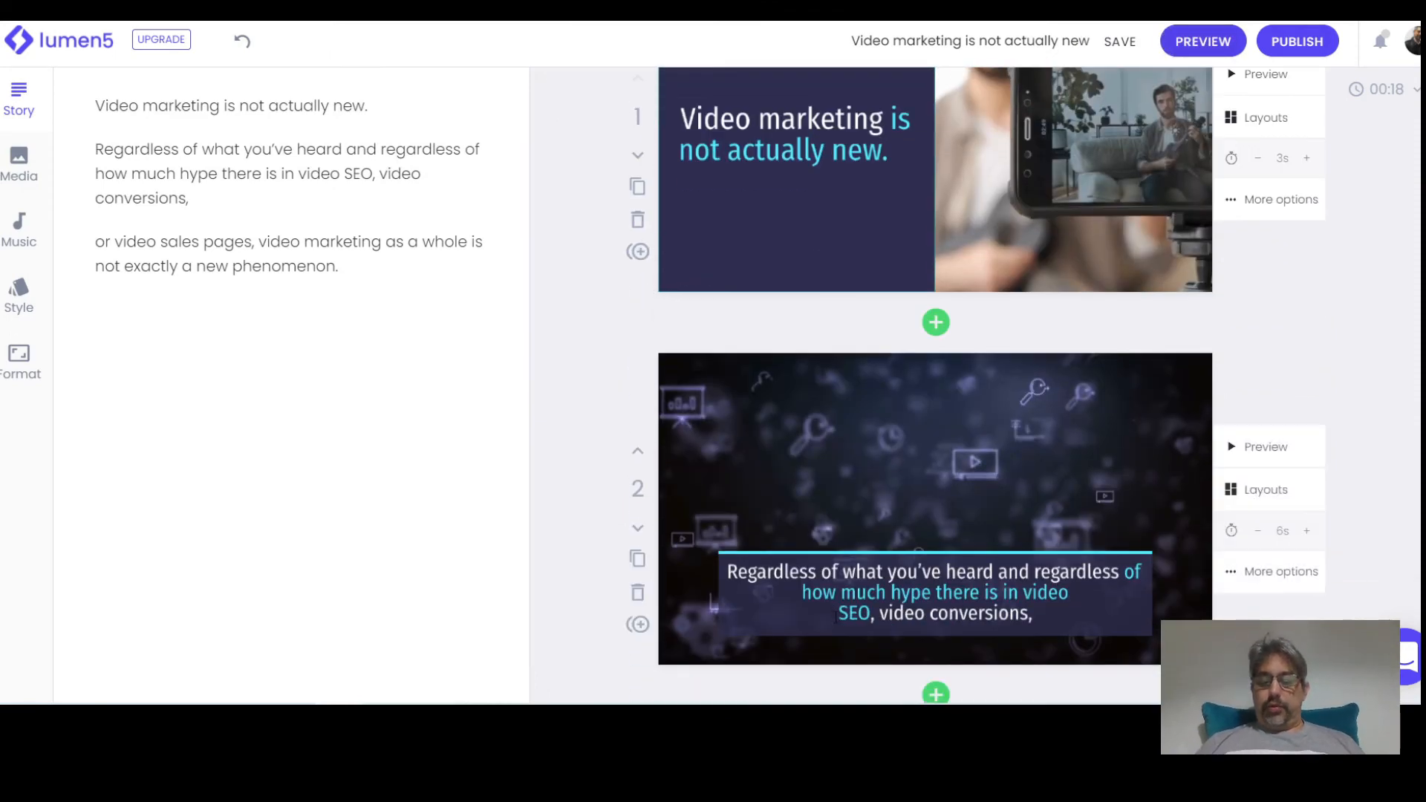
{"action": "scroll", "coordinate": [645, 494], "scroll_direction": "up", "scroll_amount": 4}
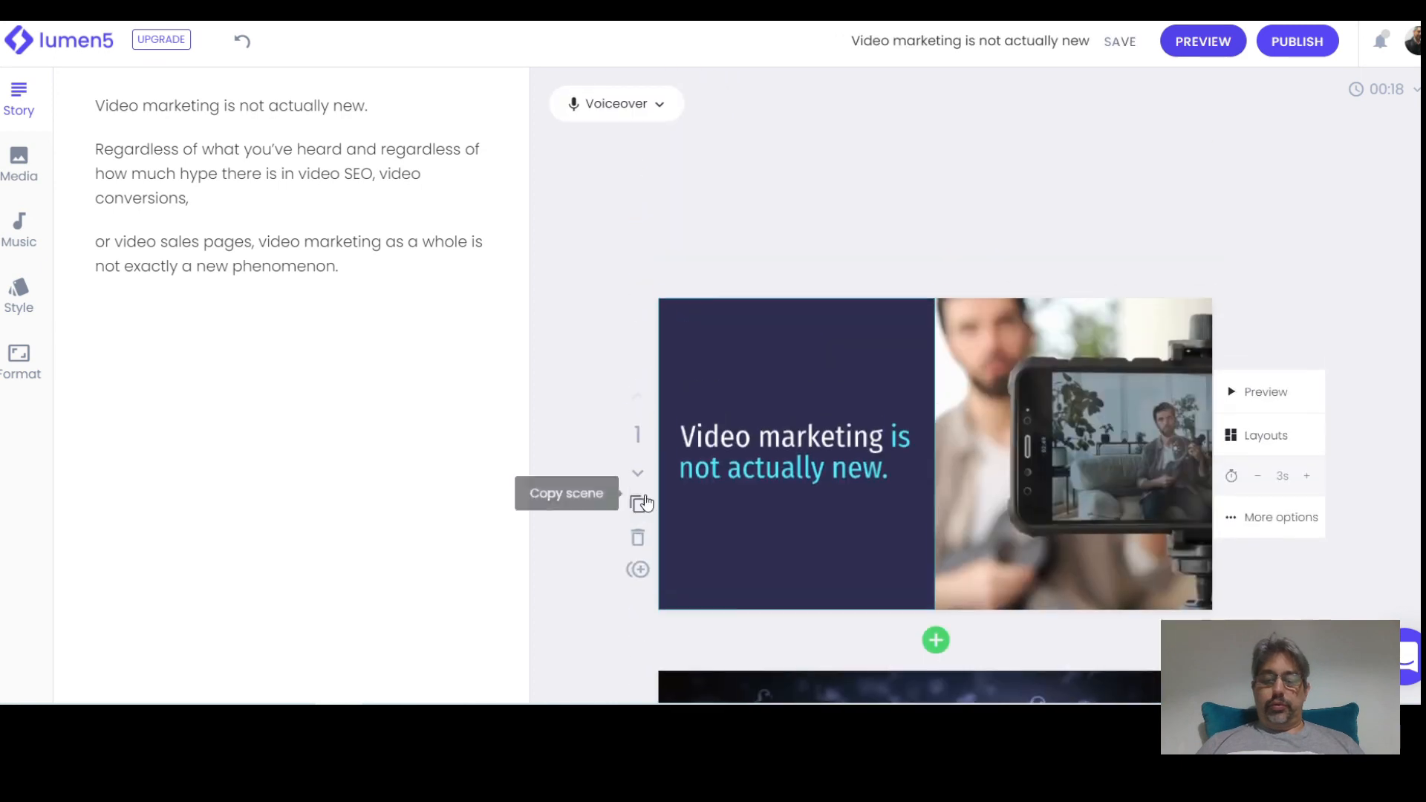
{"action": "left_click", "coordinate": [665, 111]}
{"action": "left_click", "coordinate": [765, 210]}
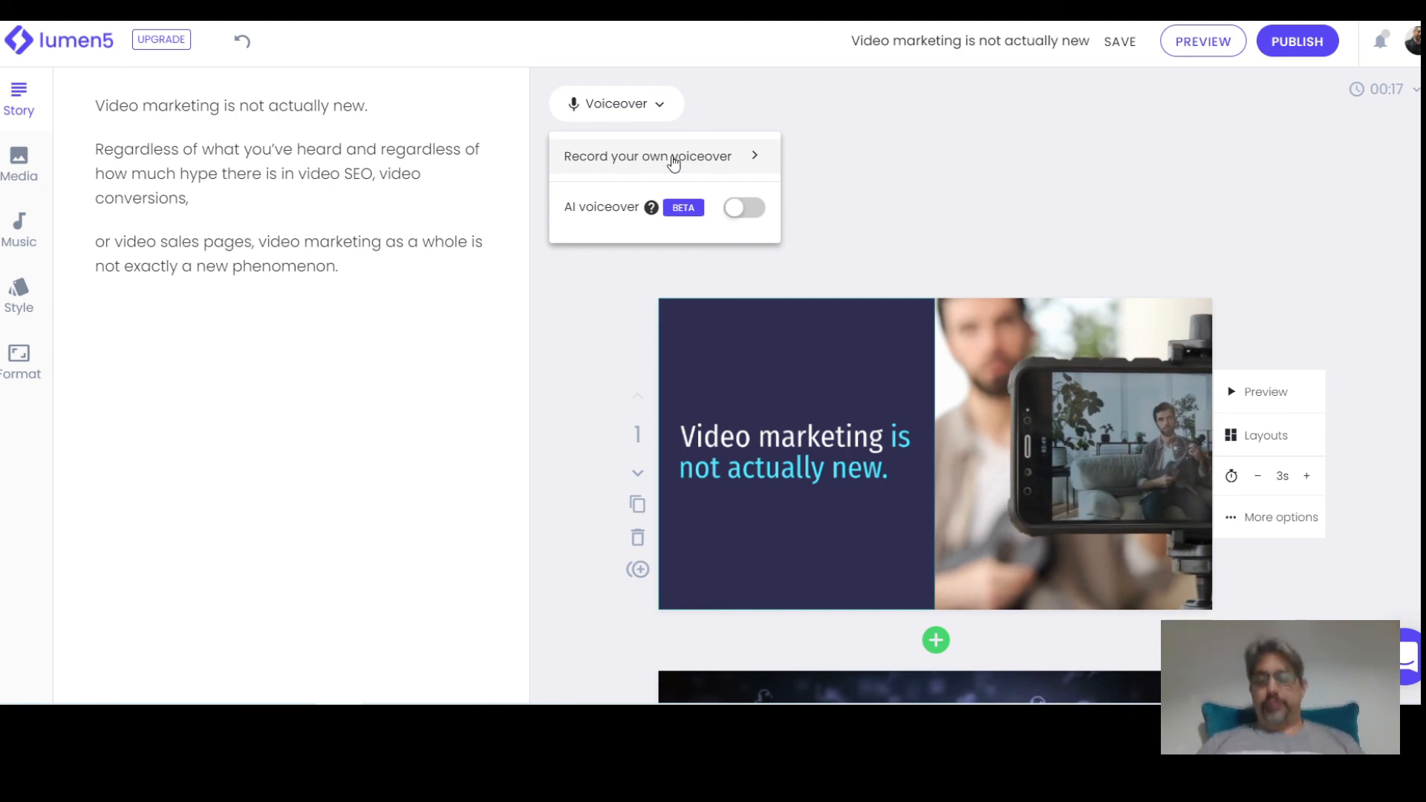
{"action": "left_click", "coordinate": [973, 163]}
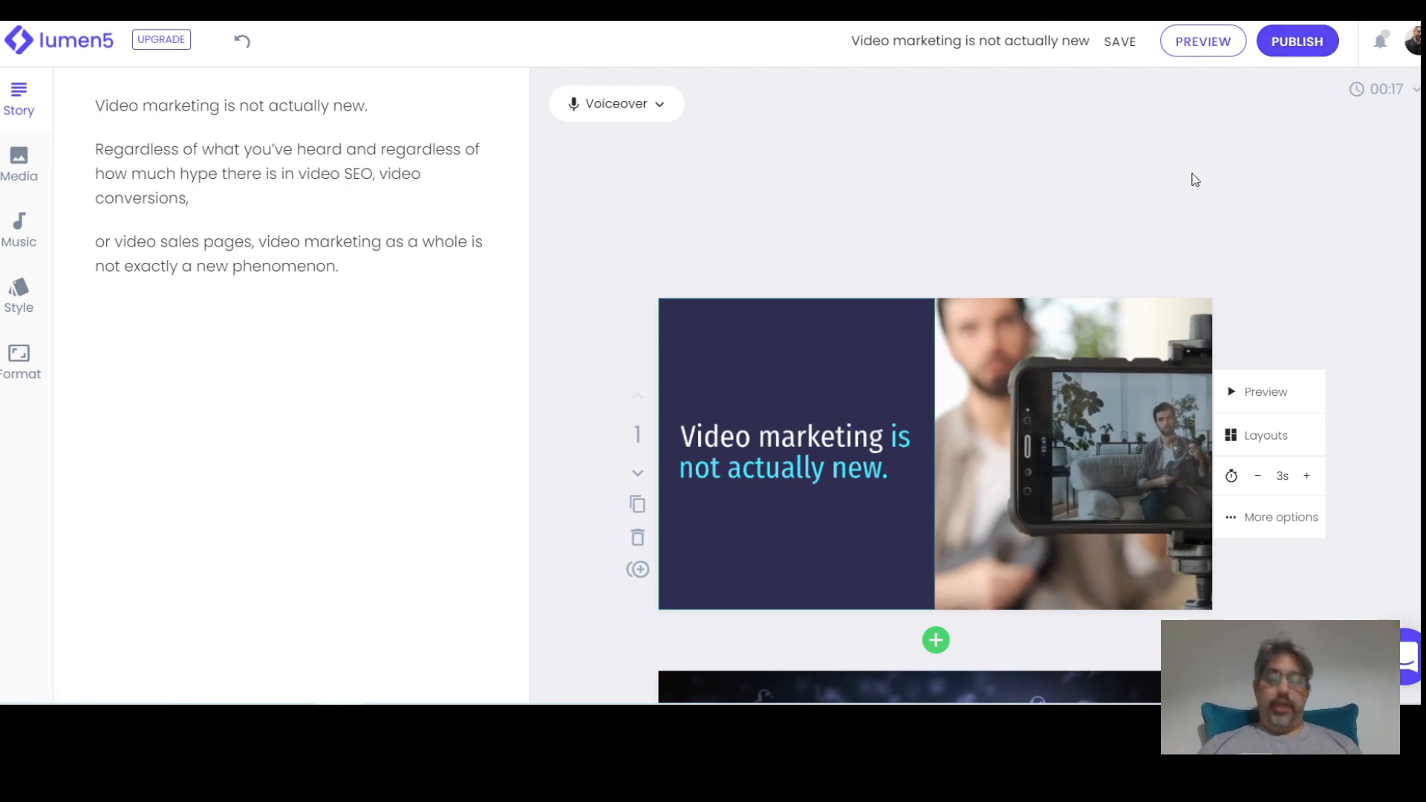
View the pacing options for the whole video and close them without choosing another speed
{"action": "scroll", "coordinate": [1263, 199], "scroll_direction": "down", "scroll_amount": 2}
{"action": "scroll", "coordinate": [1276, 197], "scroll_direction": "up", "scroll_amount": 2}
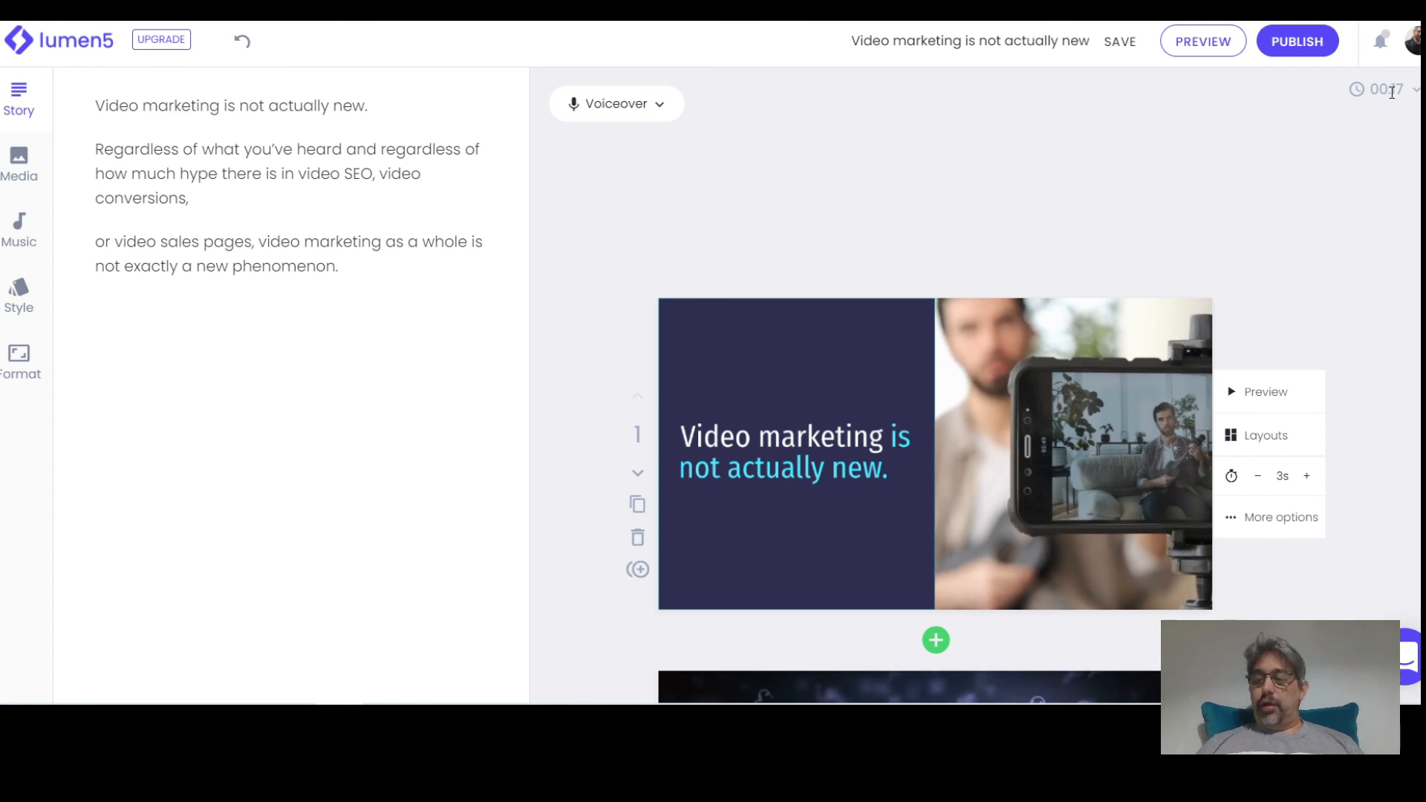
{"action": "left_click", "coordinate": [1415, 95]}
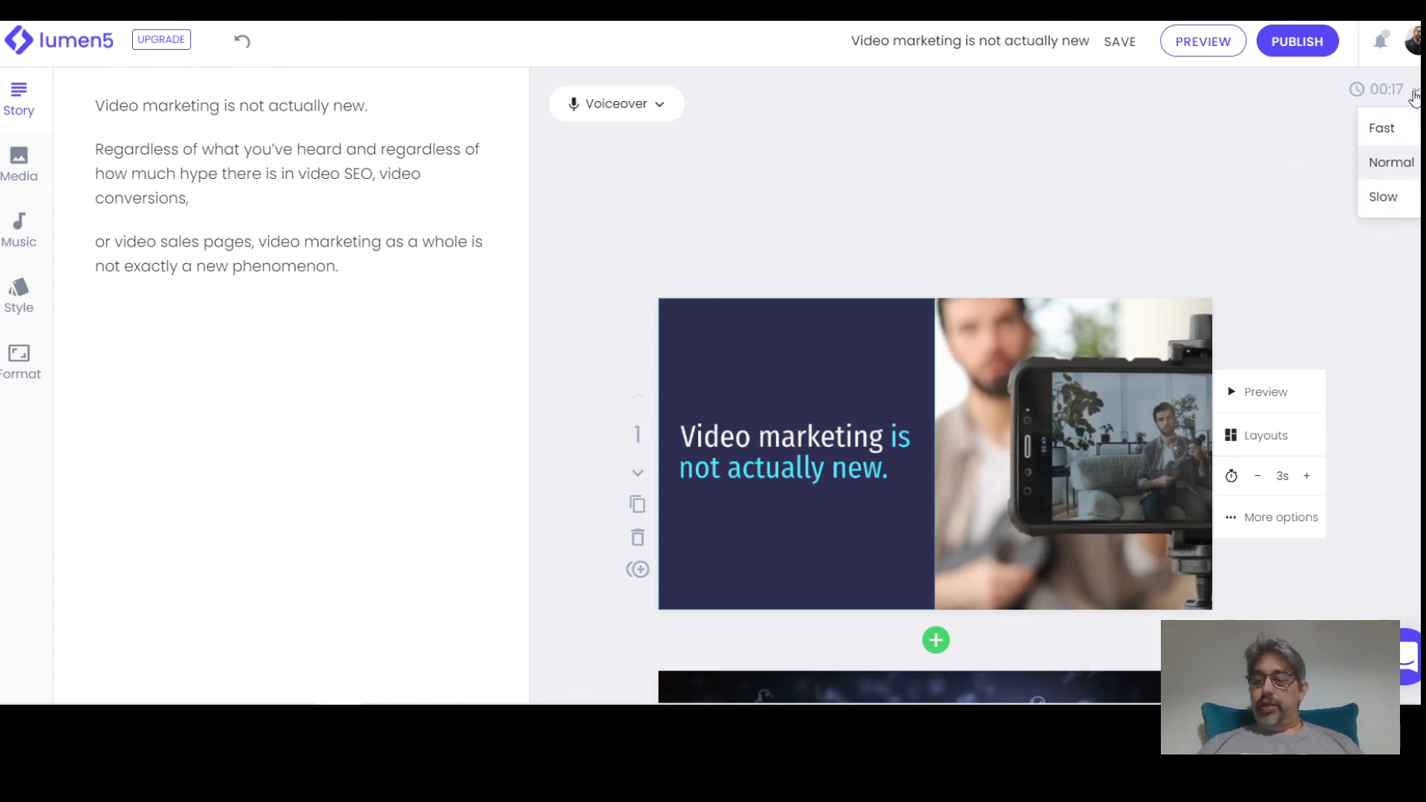
{"action": "left_click", "coordinate": [1415, 95]}
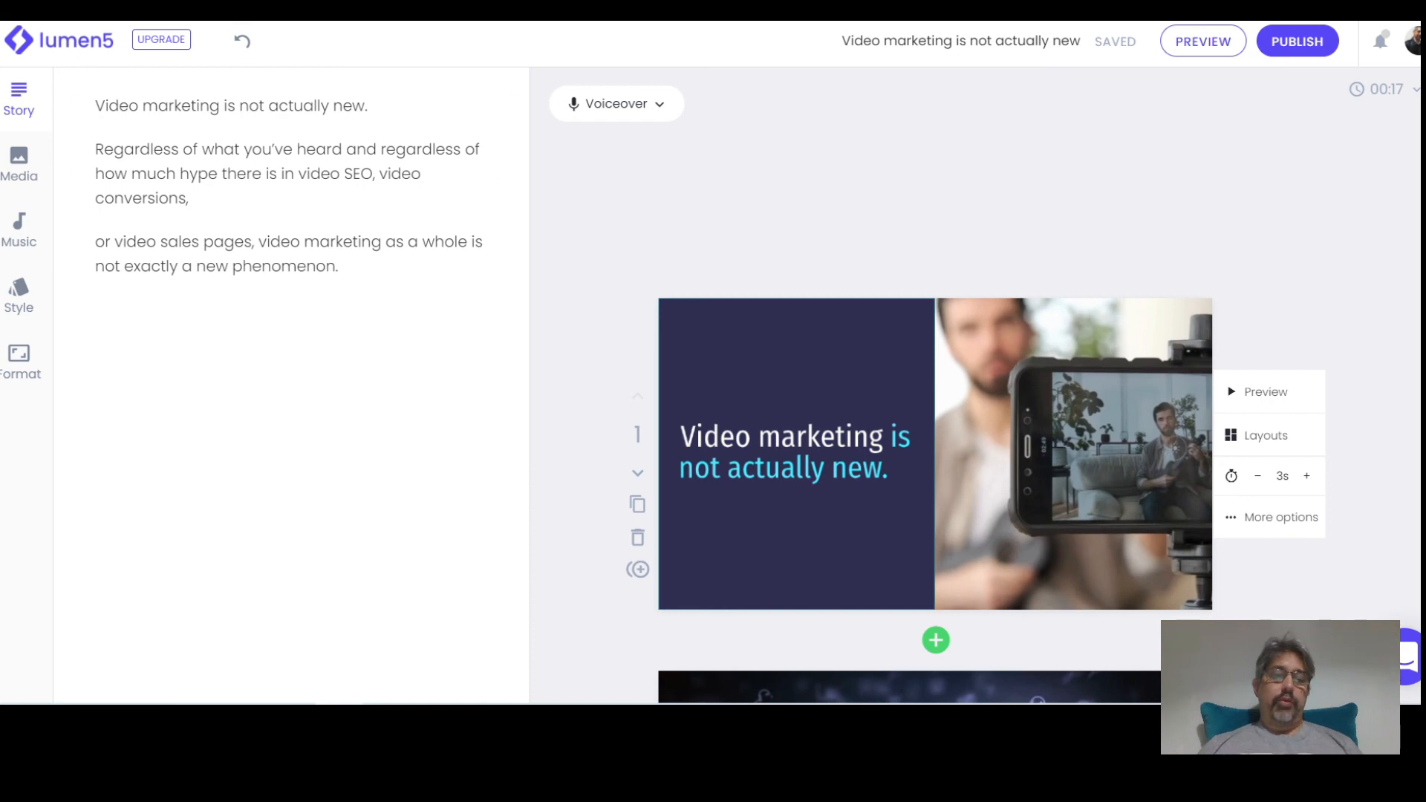
Open the upgrade pricing page and compare the yearly plans and their included features, from Community to Enterprise
{"action": "left_click", "coordinate": [158, 40]}
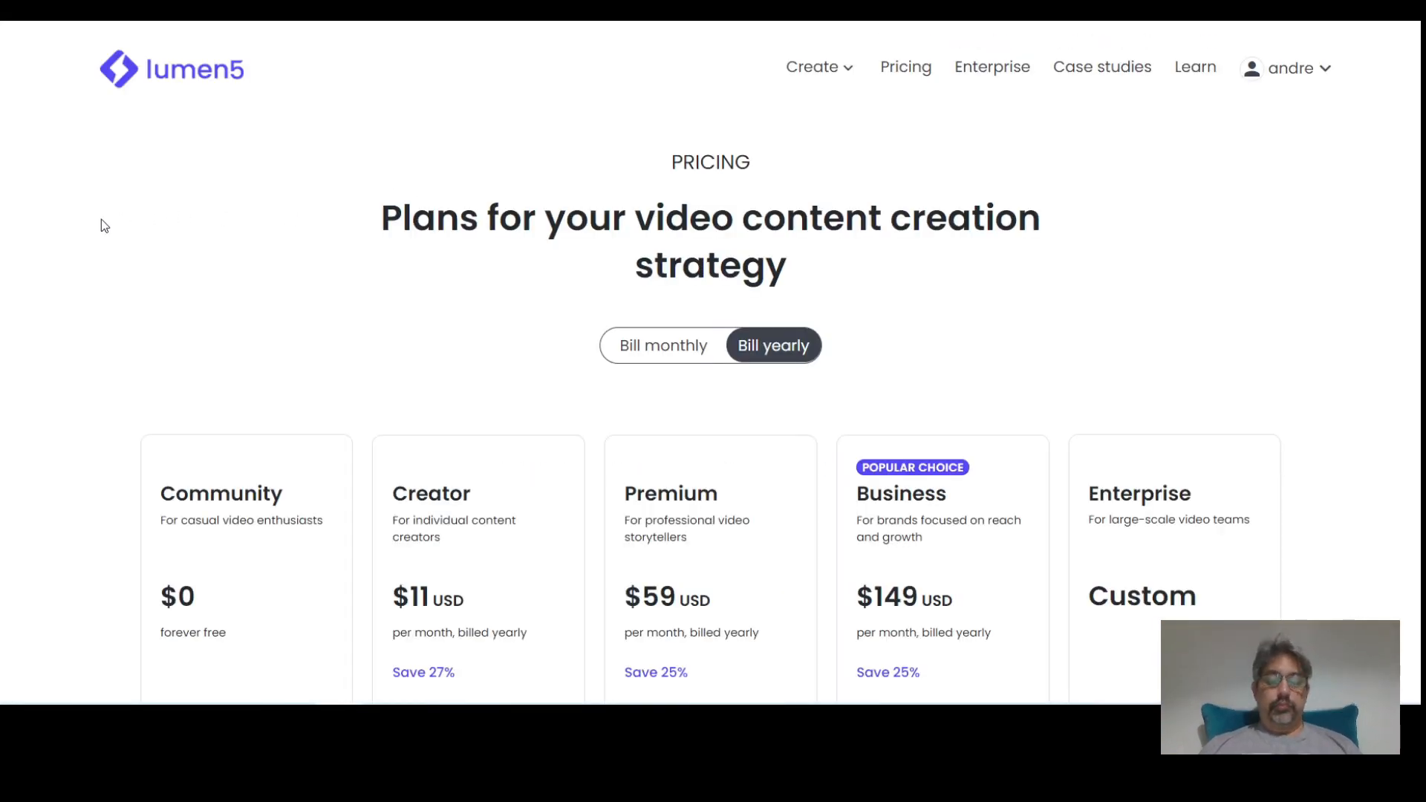
{"action": "scroll", "coordinate": [104, 223], "scroll_direction": "down", "scroll_amount": 5}
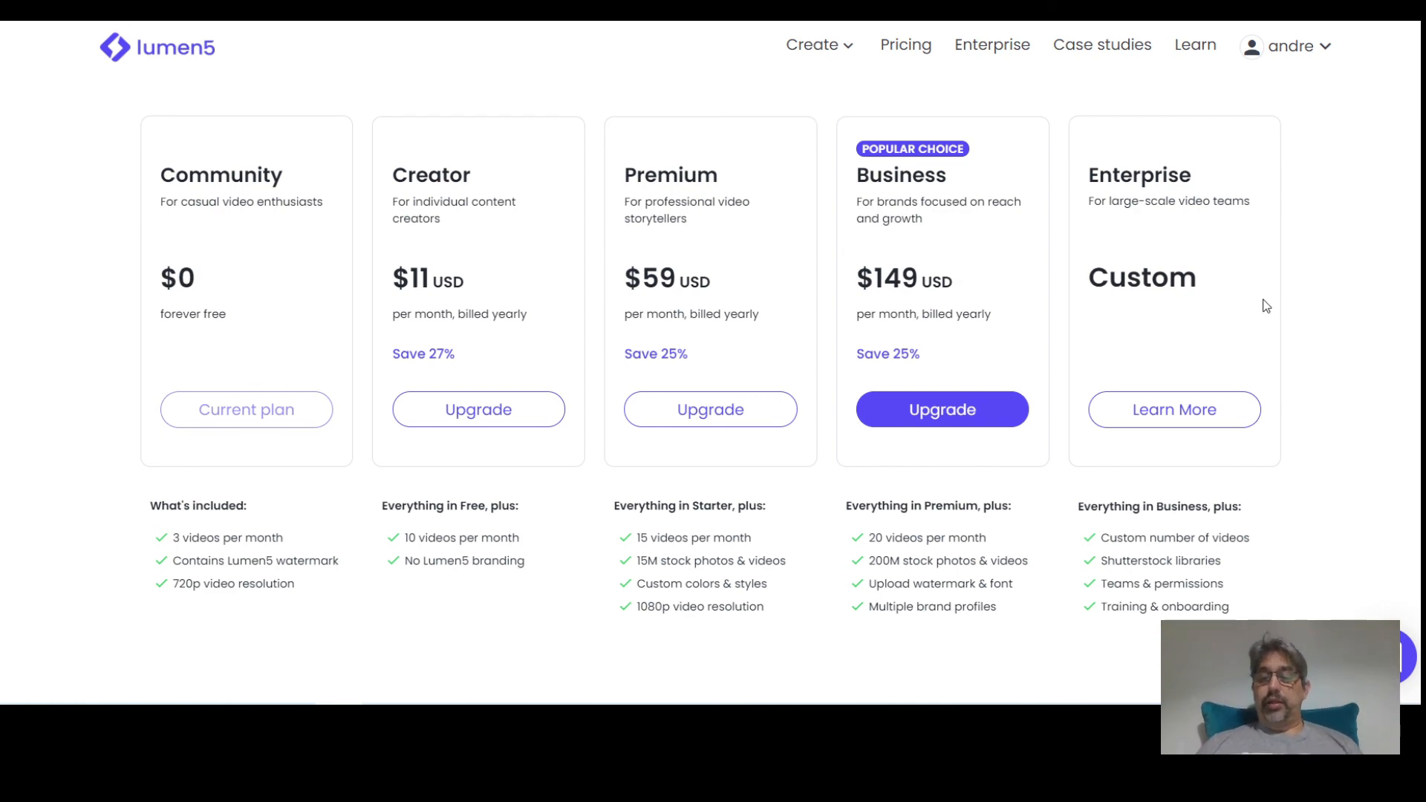
{"action": "scroll", "coordinate": [1297, 313], "scroll_direction": "up", "scroll_amount": 2}
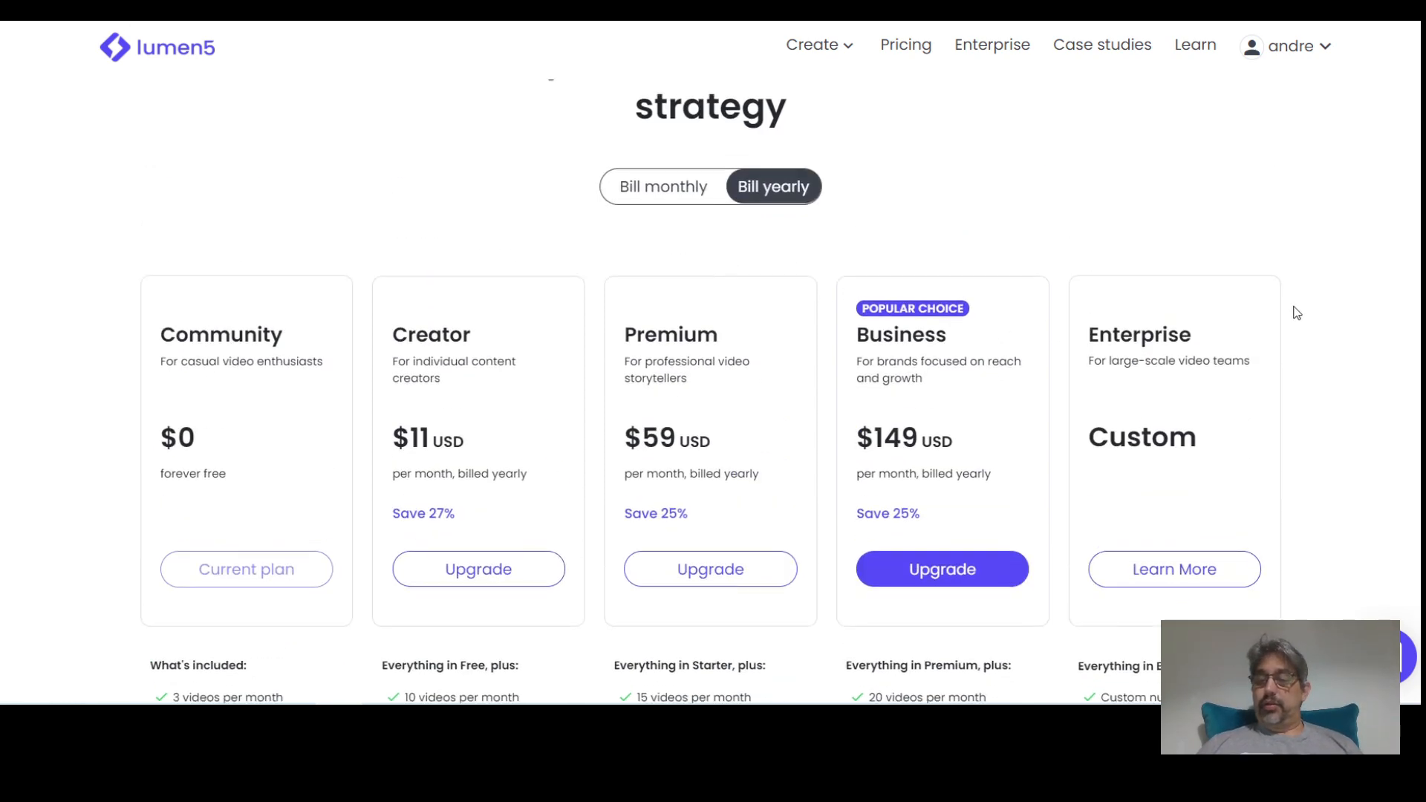
{"action": "scroll", "coordinate": [1297, 312], "scroll_direction": "down", "scroll_amount": 2}
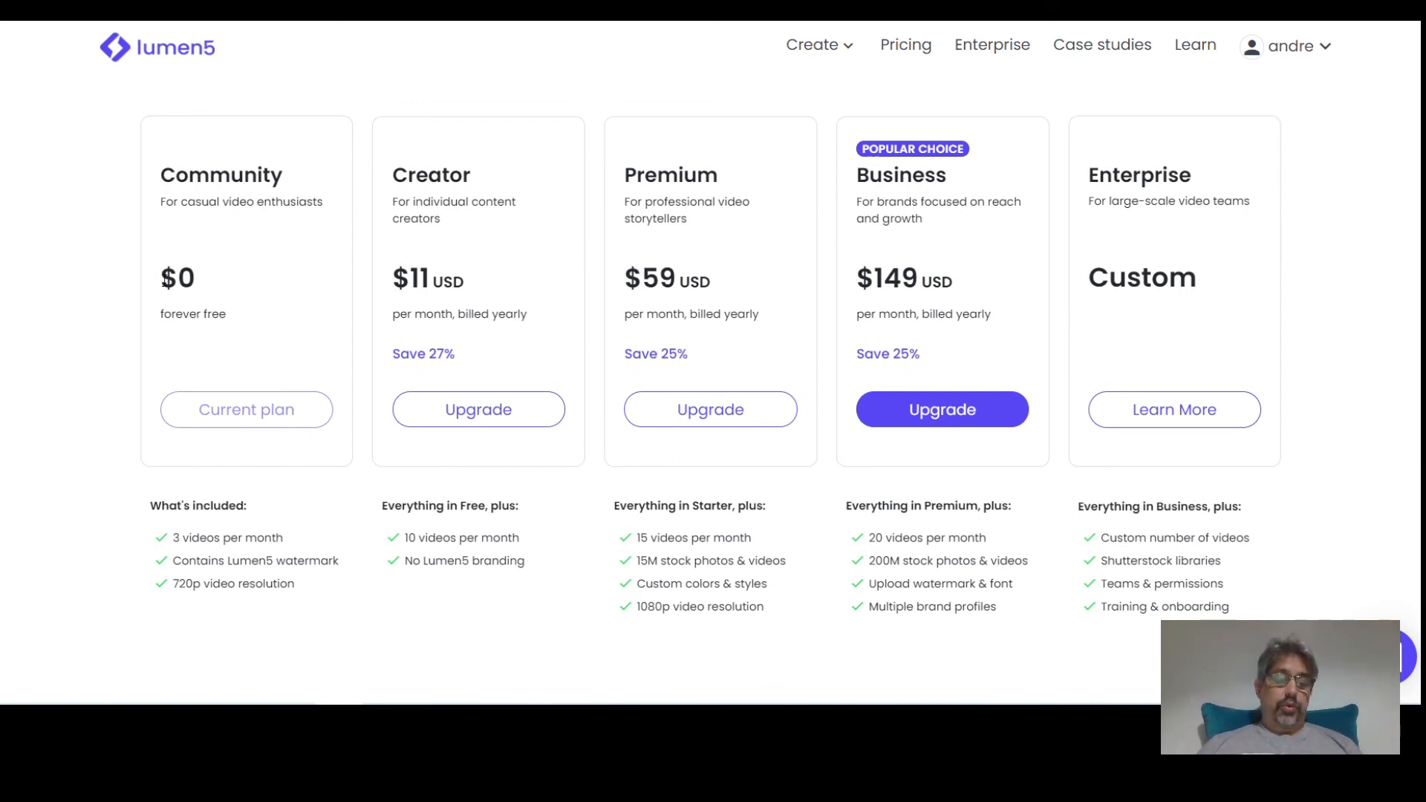
{"action": "left_click_drag", "start_coordinate": [159, 281], "coordinate": [259, 314]}
{"action": "left_click", "coordinate": [259, 320]}
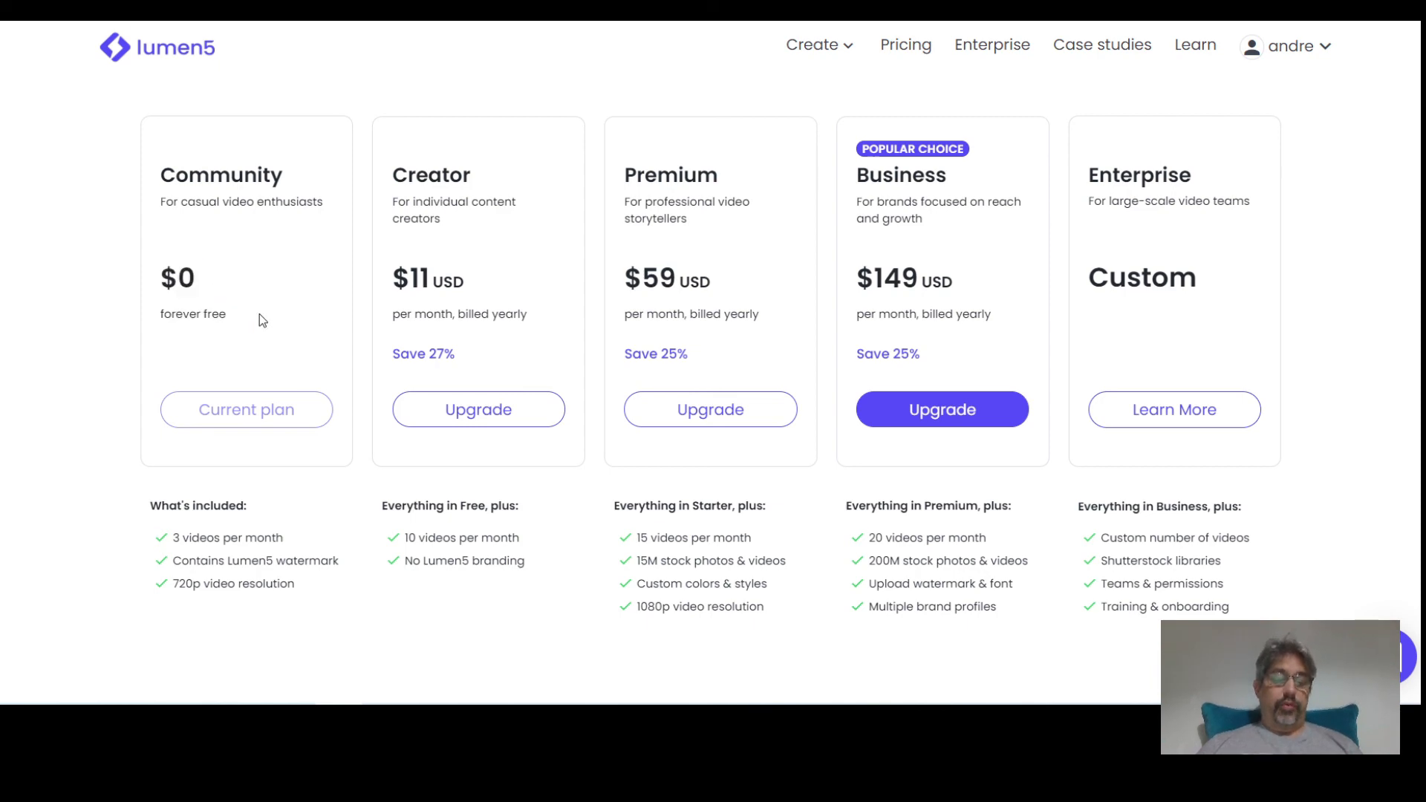
{"action": "scroll", "coordinate": [50, 375], "scroll_direction": "up", "scroll_amount": 1}
{"action": "scroll", "coordinate": [50, 375], "scroll_direction": "down", "scroll_amount": 1}
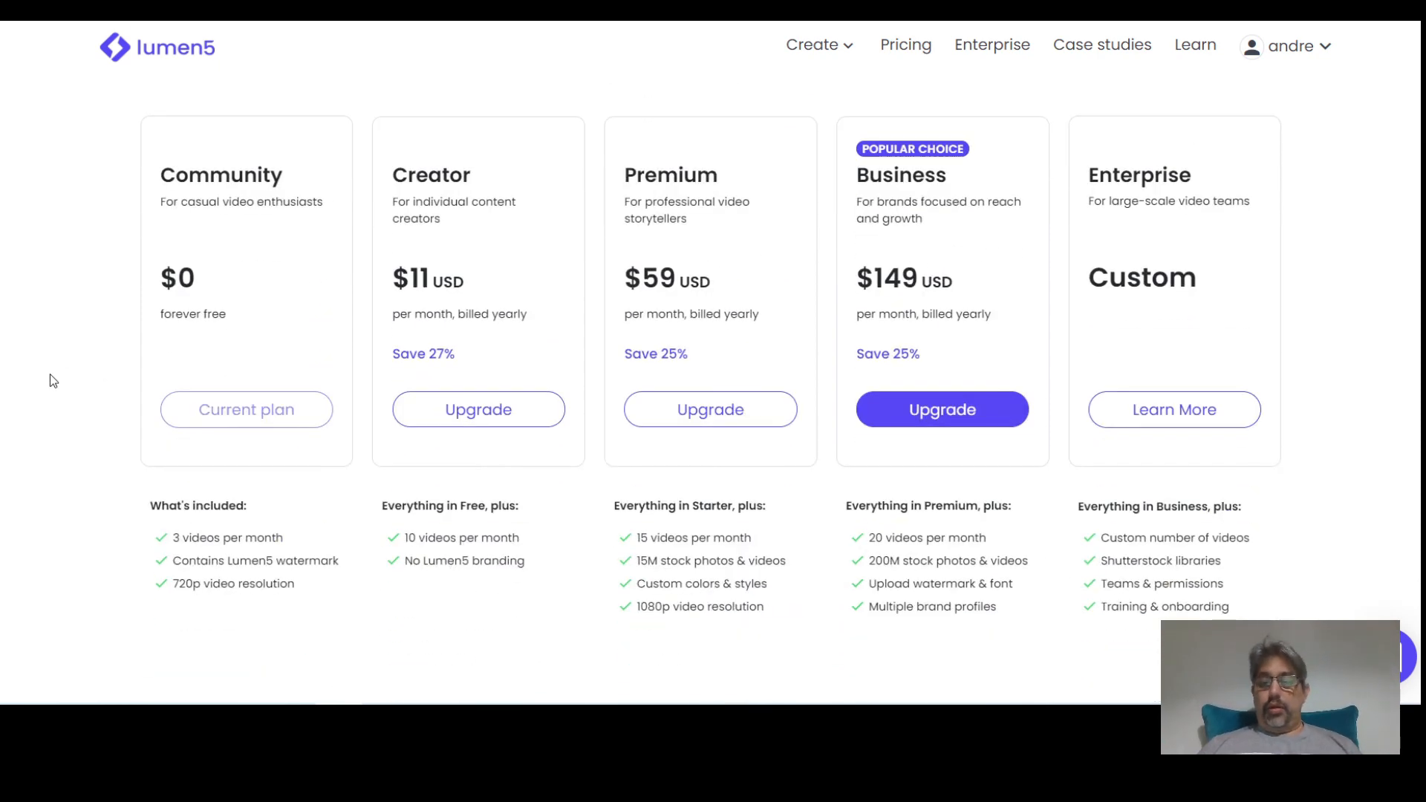